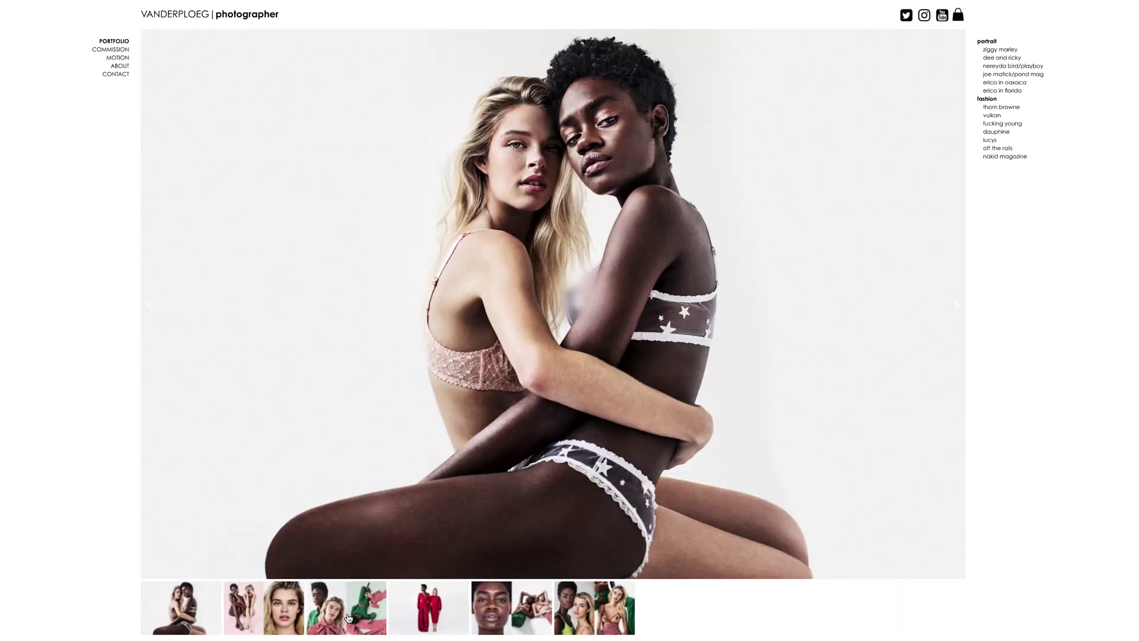
Browse the gallery diptychs: green and red, pink seated pair, and red-shirt man with white cap
left_click(347, 618)
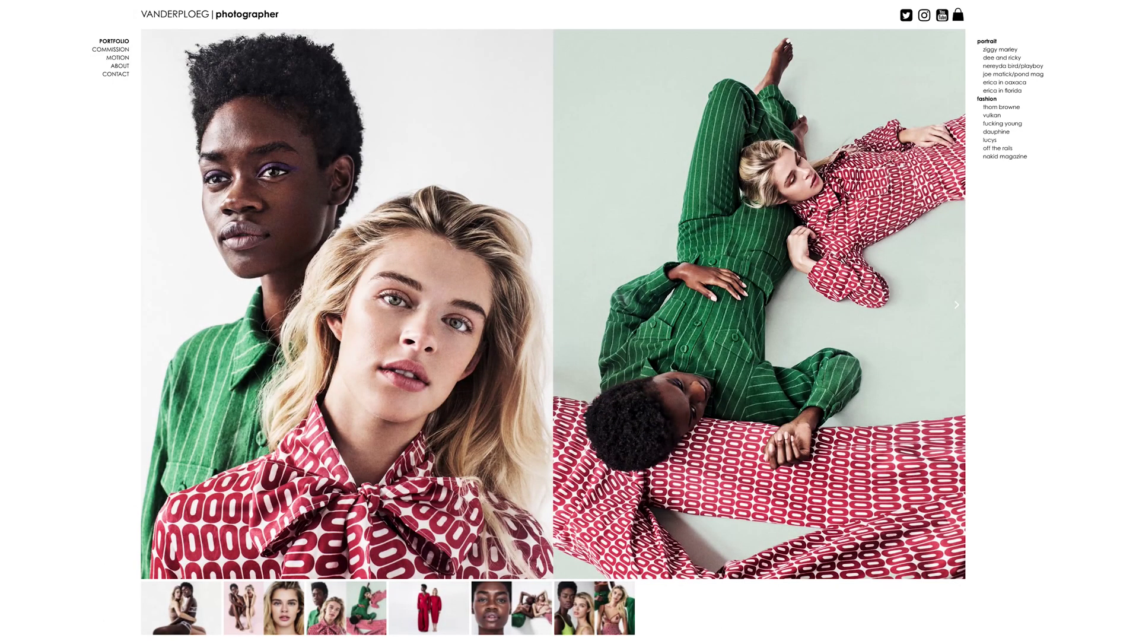
left_click(268, 614)
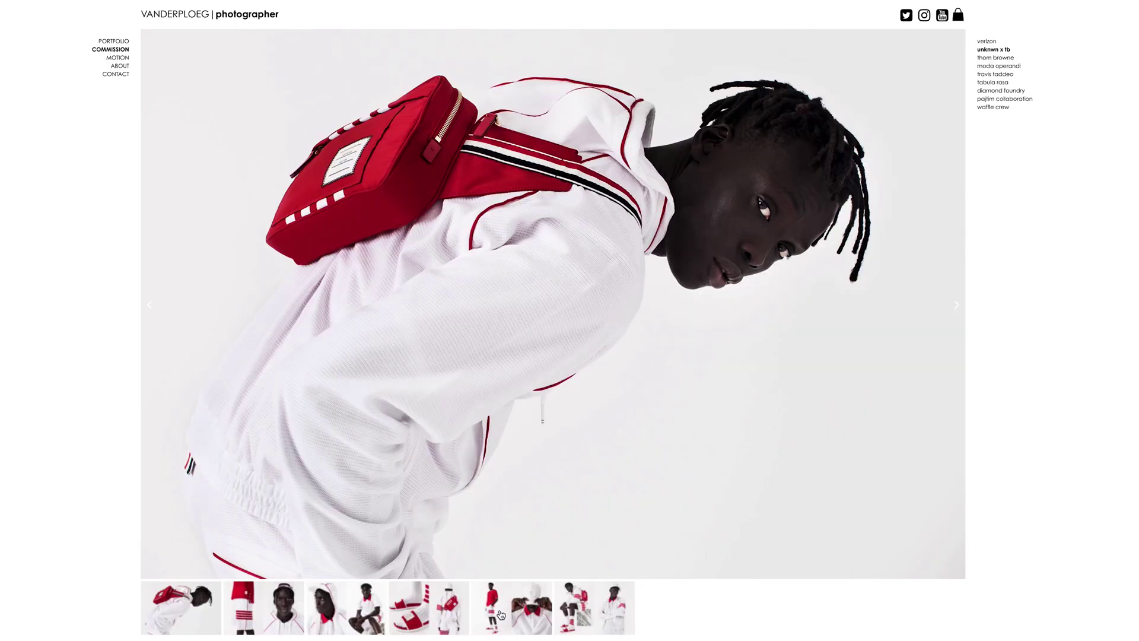
left_click(502, 615)
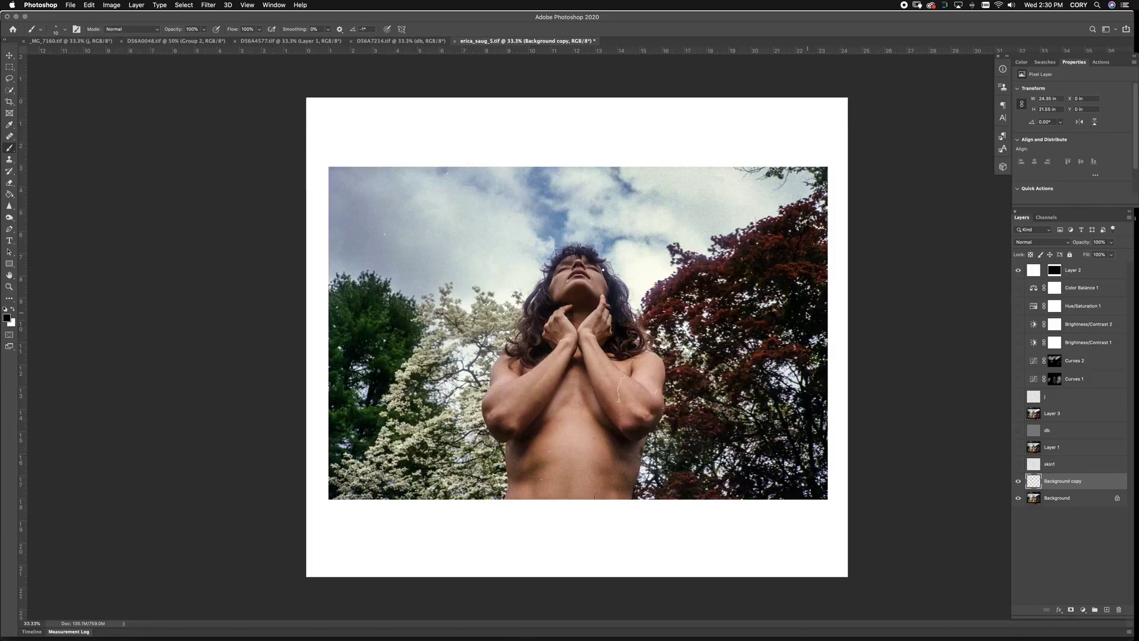
Apply the Liquify warp to the curly-haired portrait and compare the Background copy layers
key("super+z")
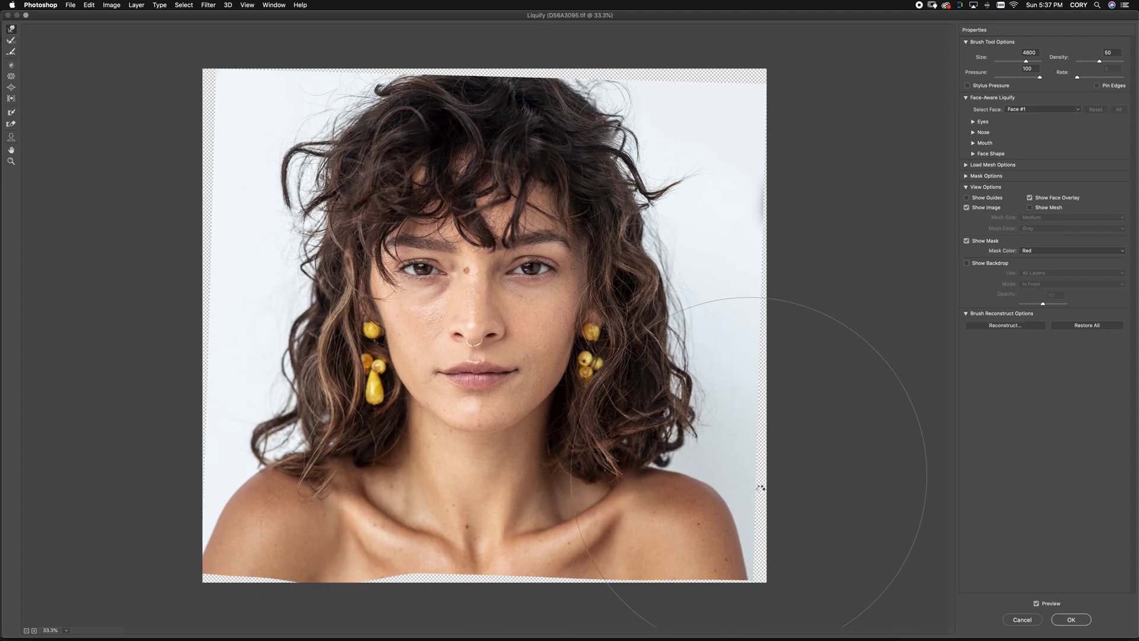
key("Return")
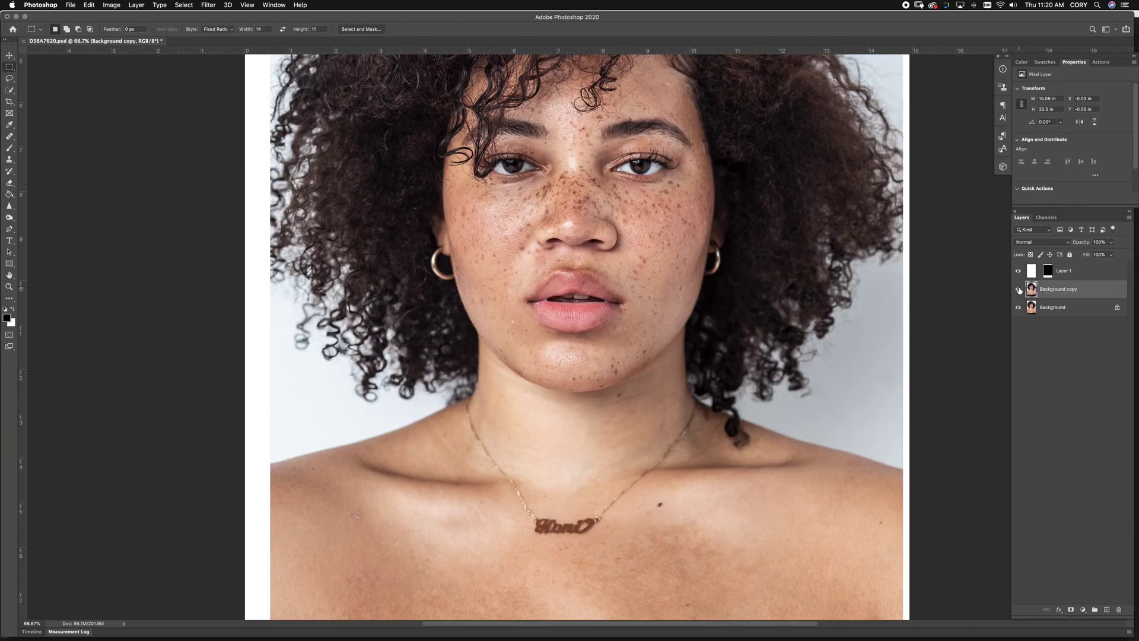
left_click(1021, 290)
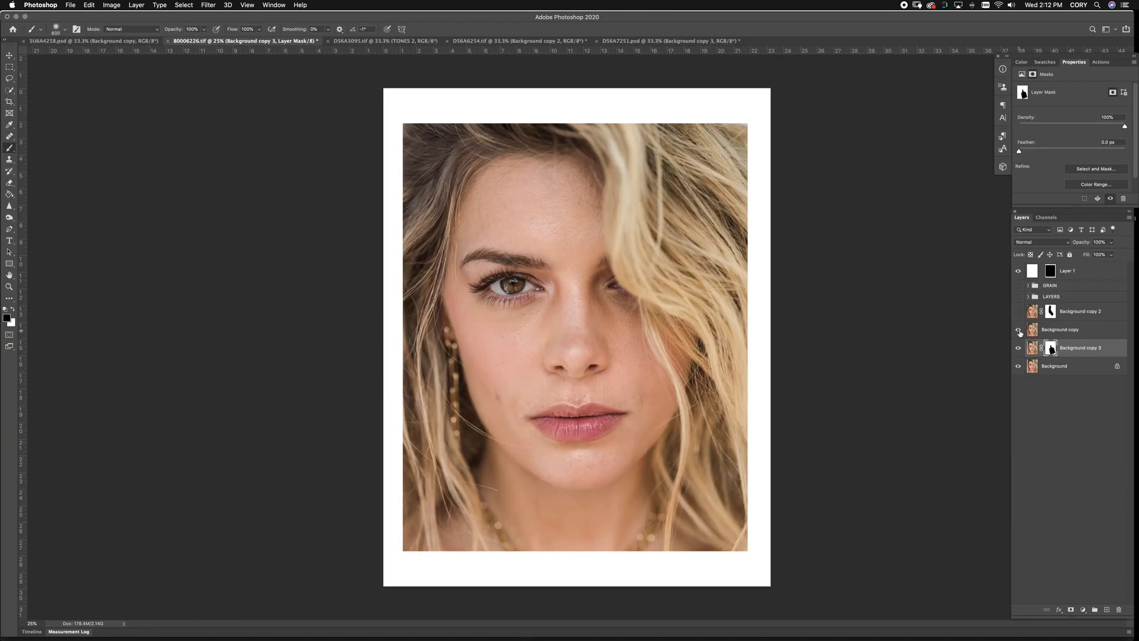
left_click(1019, 313)
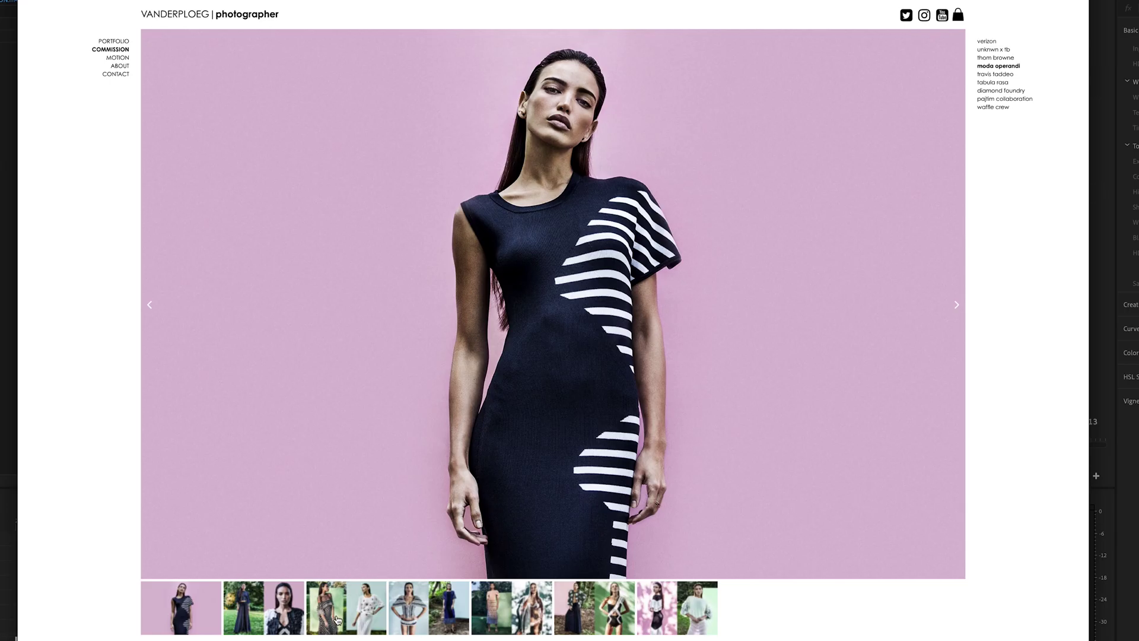
View the portrait spreads and stretch the ocean portrait's waves outward toward the edges
left_click(337, 620)
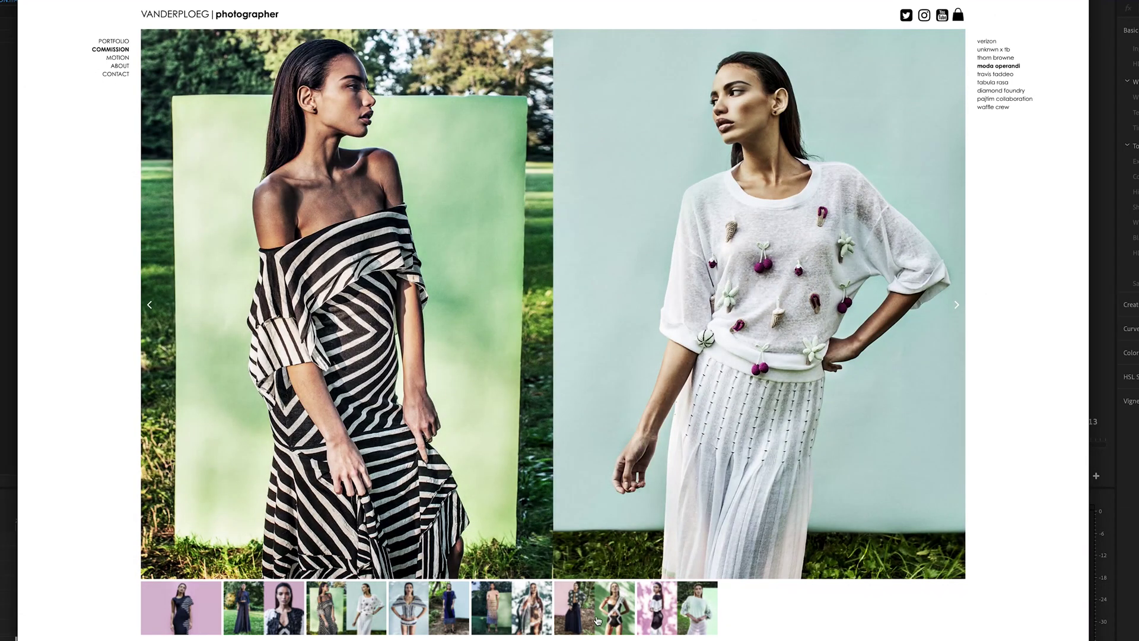
left_click(598, 621)
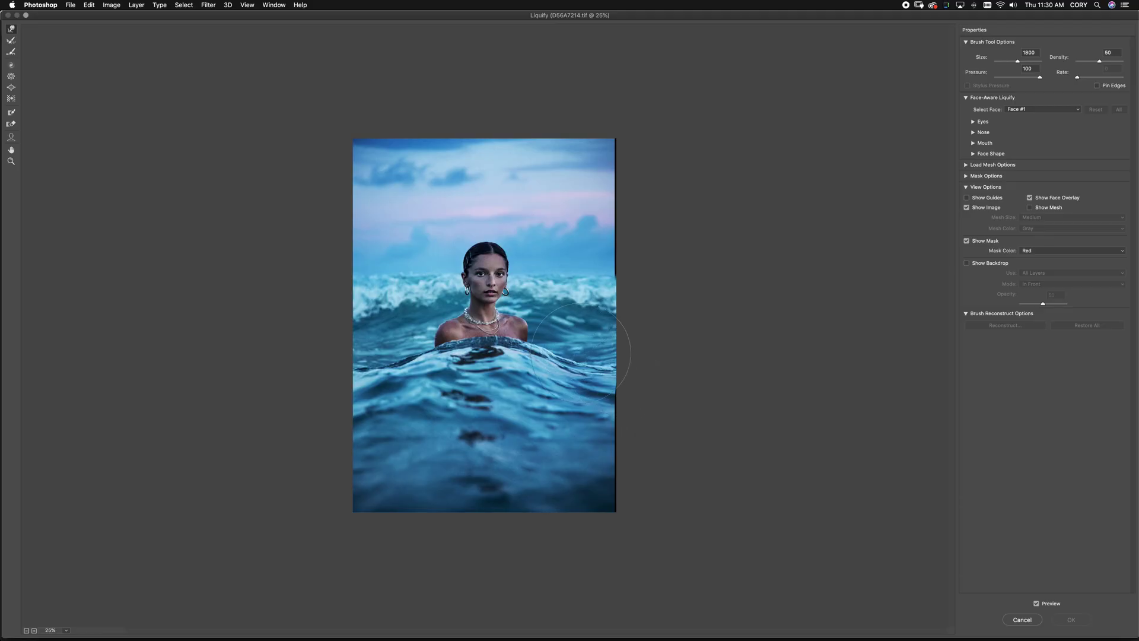
left_click_drag(580, 356, 571, 371)
left_click_drag(451, 386, 392, 344)
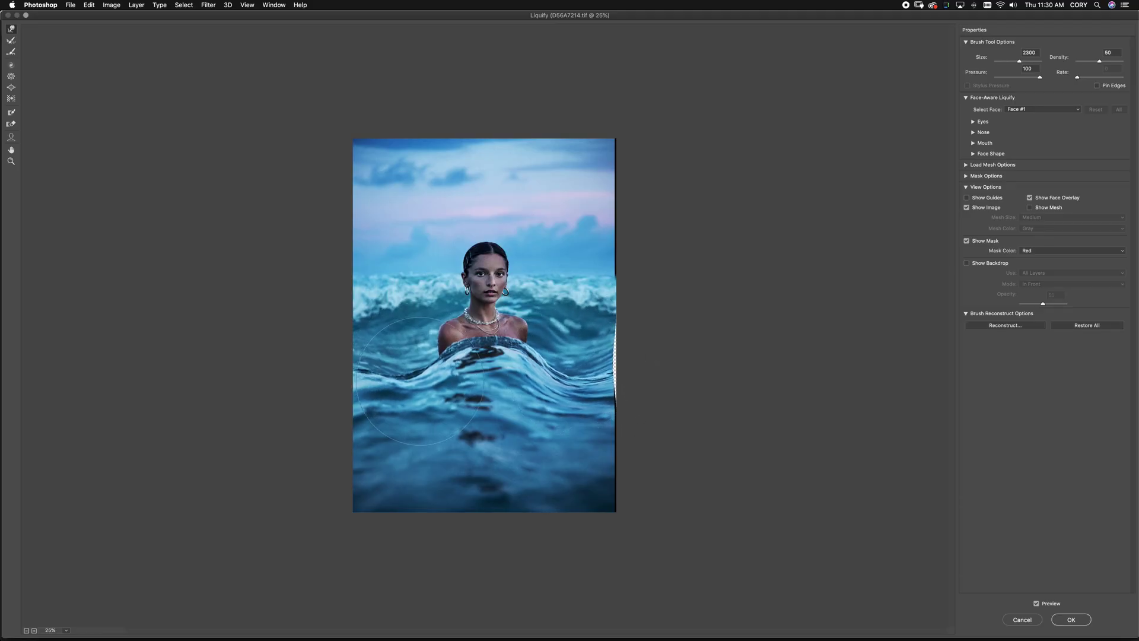
left_click_drag(404, 291, 346, 269)
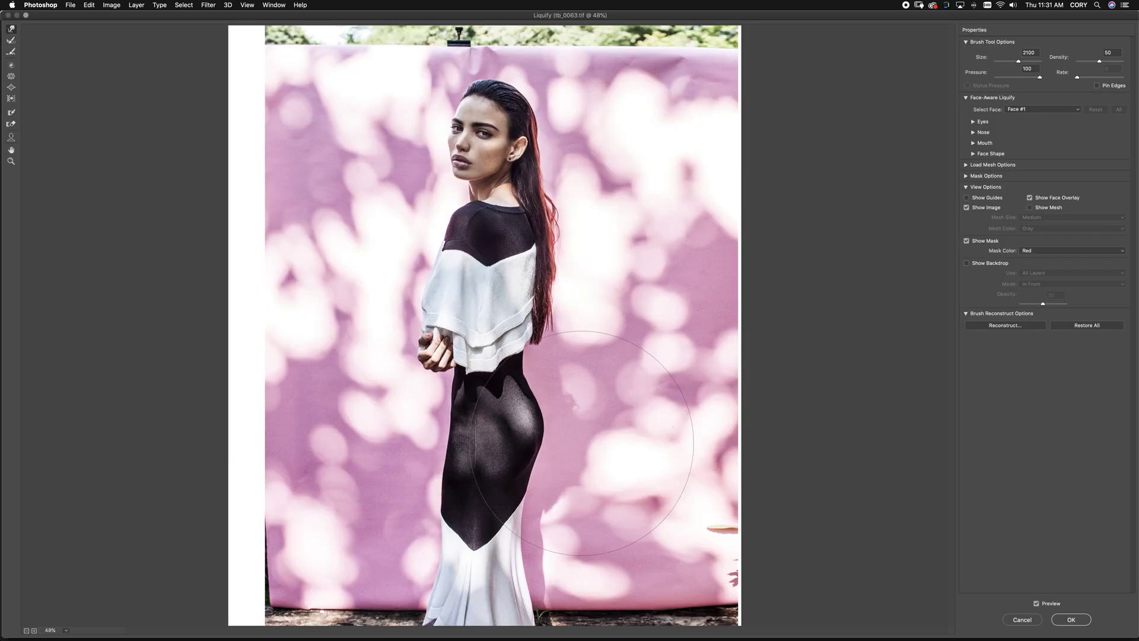
Warp the kneeling portrait's dress edge, hair, hip (brush 2000) and bust (brush 1800)
left_click_drag(617, 439, 585, 437)
left_click_drag(599, 279, 516, 243)
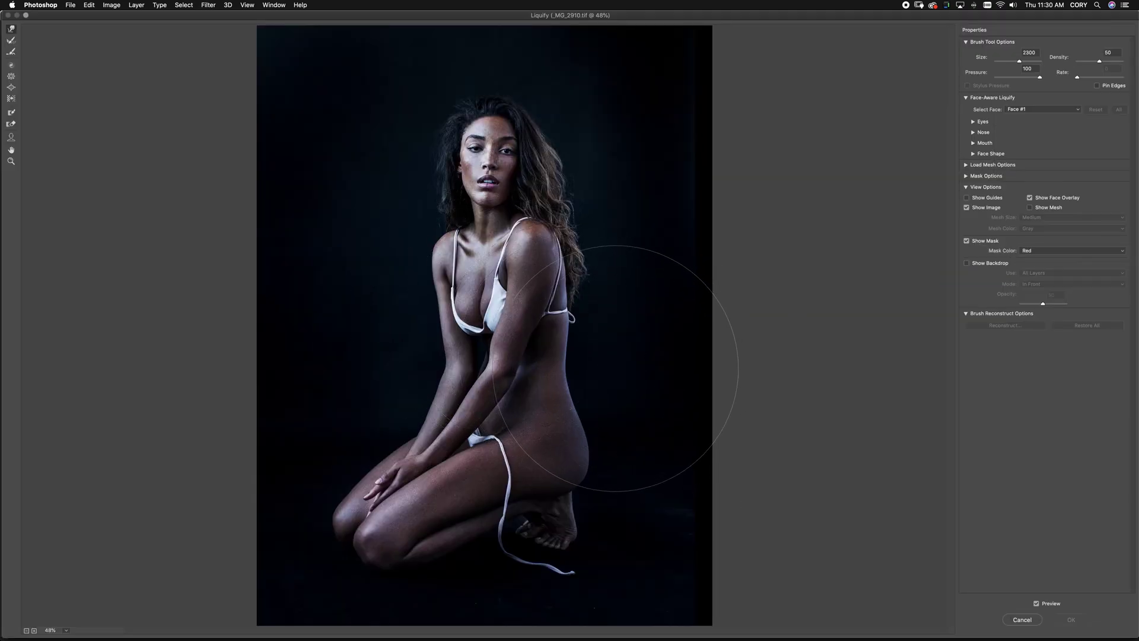
key("bracketleft")
key("bracketleft")
key("bracketleft")
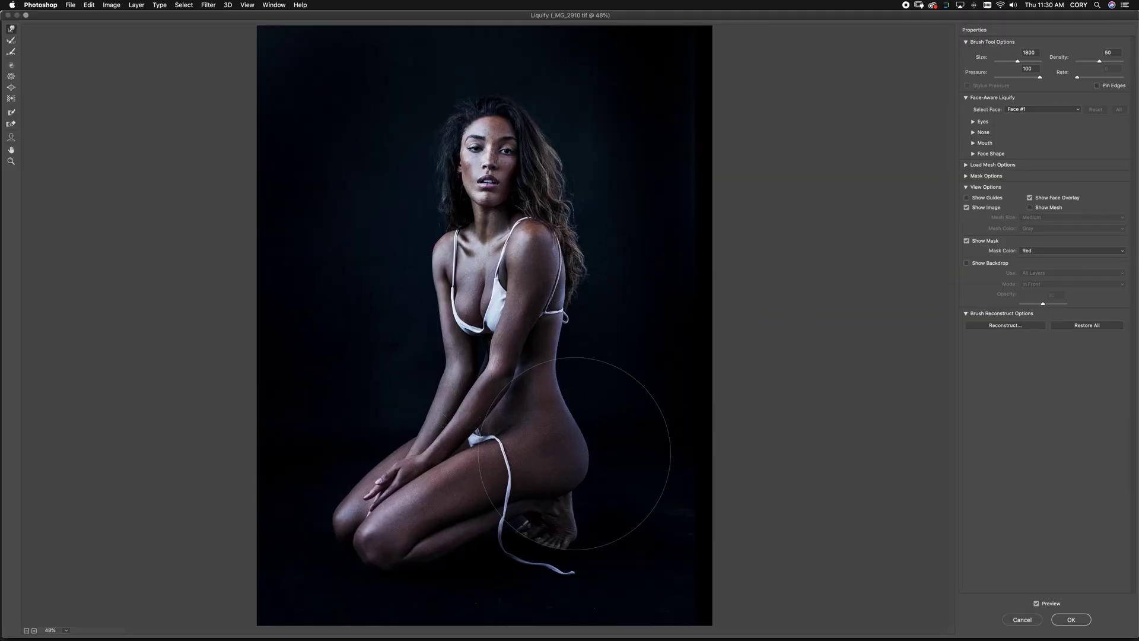
left_click_drag(572, 419, 572, 496)
key("bracketleft")
key("bracketleft")
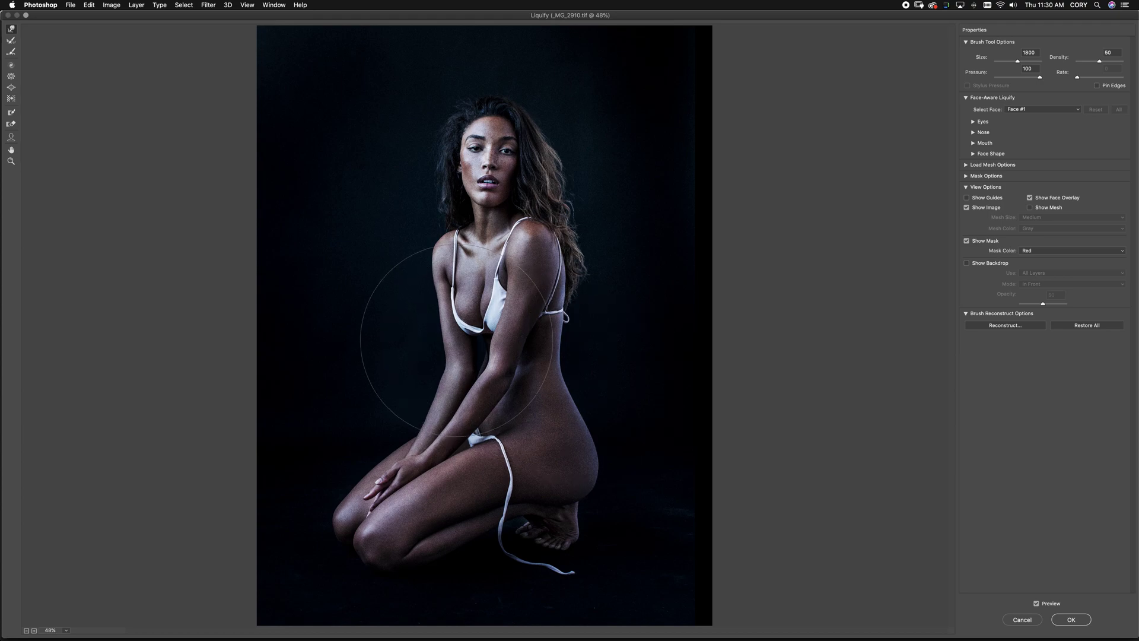
left_click_drag(460, 321, 466, 308)
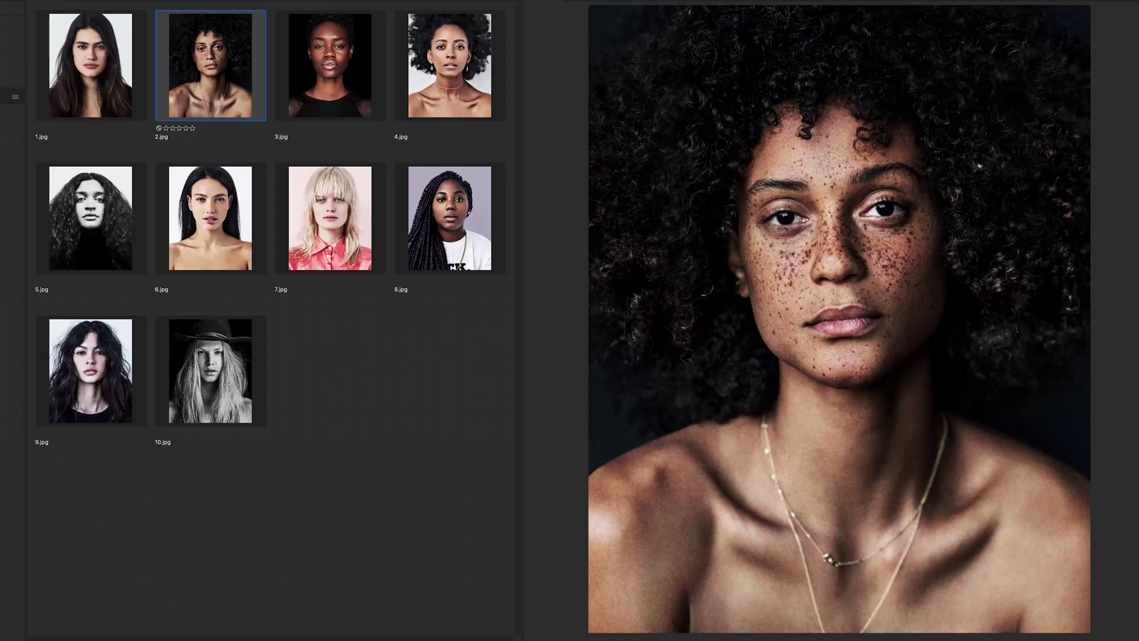
Preview portraits 3.jpg through 10.jpg, step back to 1.jpg, then forward to 10.jpg
left_click(330, 65)
left_click(449, 66)
left_click(91, 218)
key("Right")
key("Right")
key("Right")
key("Right")
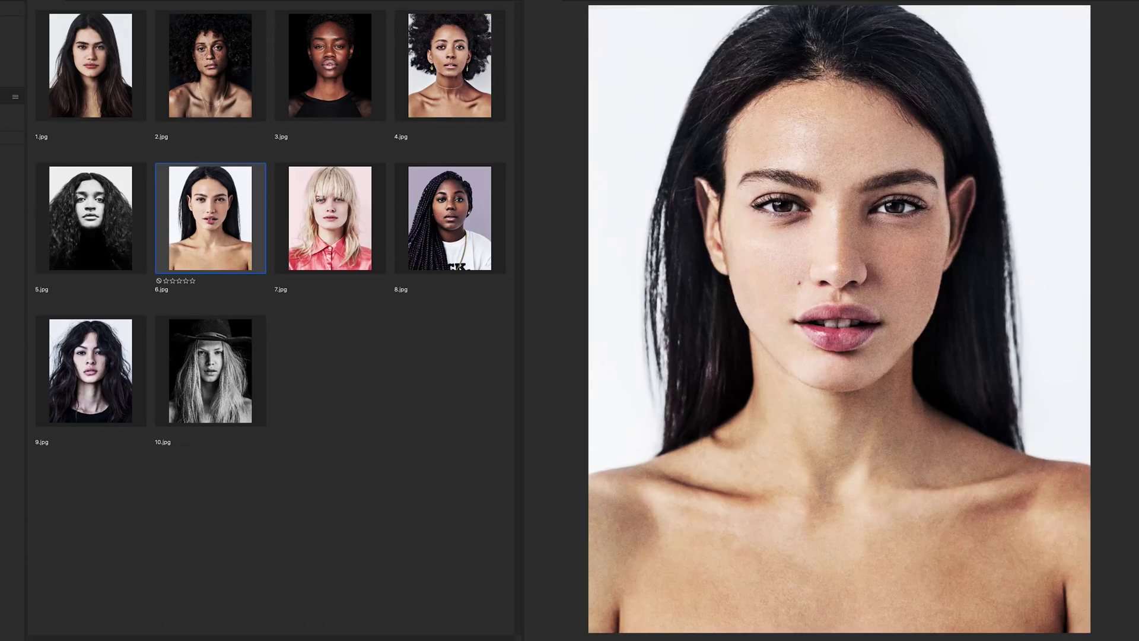
key("Right")
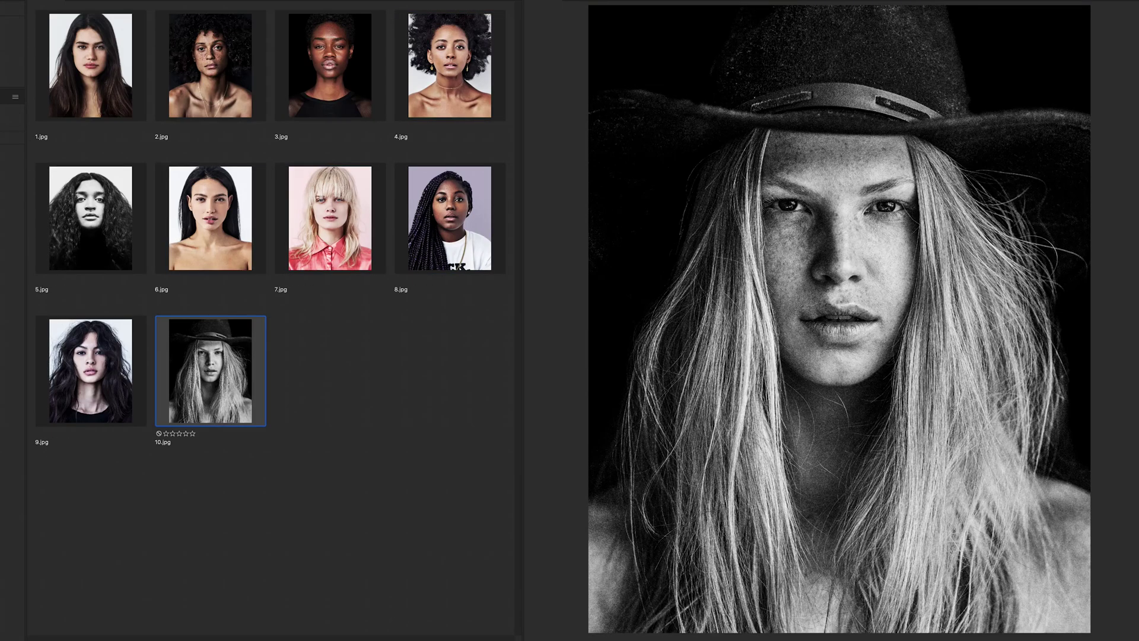
key("Left")
key("Left")
key("Left")
key("Left")
key("Left")
key("Left")
key("Left")
key("Left")
key("Left")
key("Right")
key("Right")
key("Right")
key("Right")
key("Right")
key("Right")
key("Right")
key("Right")
key("Right")
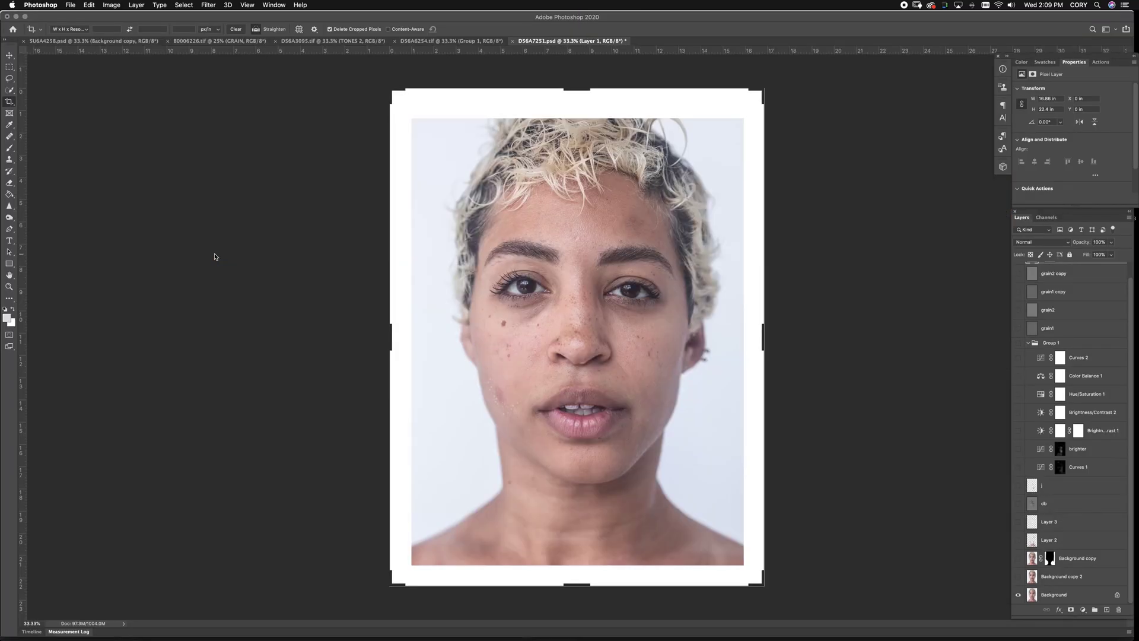
Fill the short-haired portrait's white border with black and duplicate Background as Background copy 3
key("g")
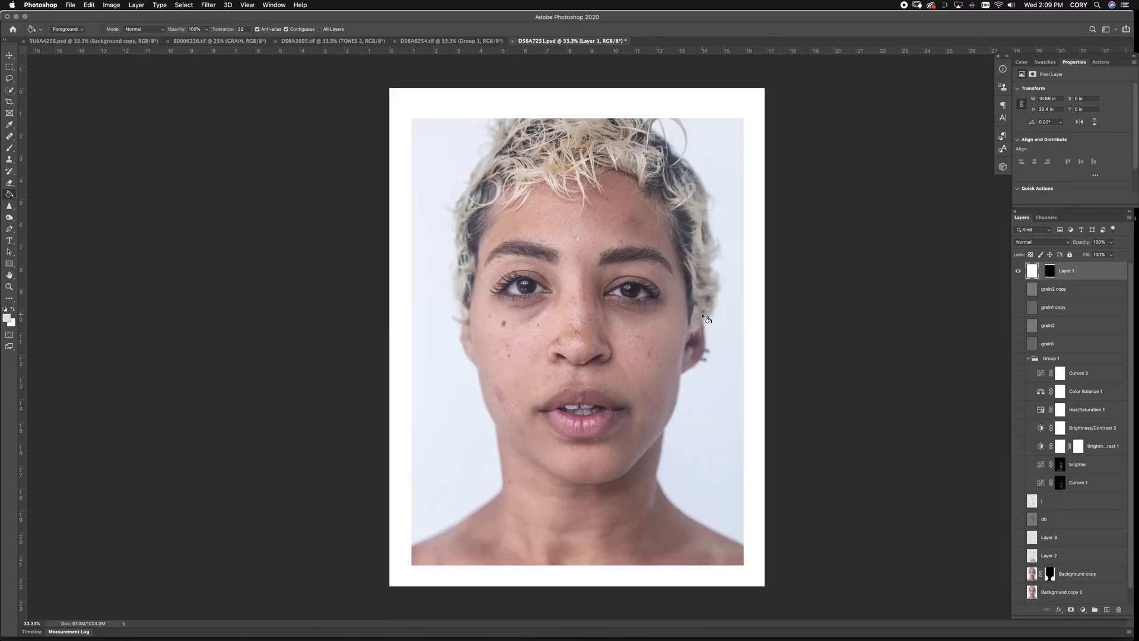
left_click(6, 310)
left_click(759, 571)
scroll(1069, 581, "down", 1)
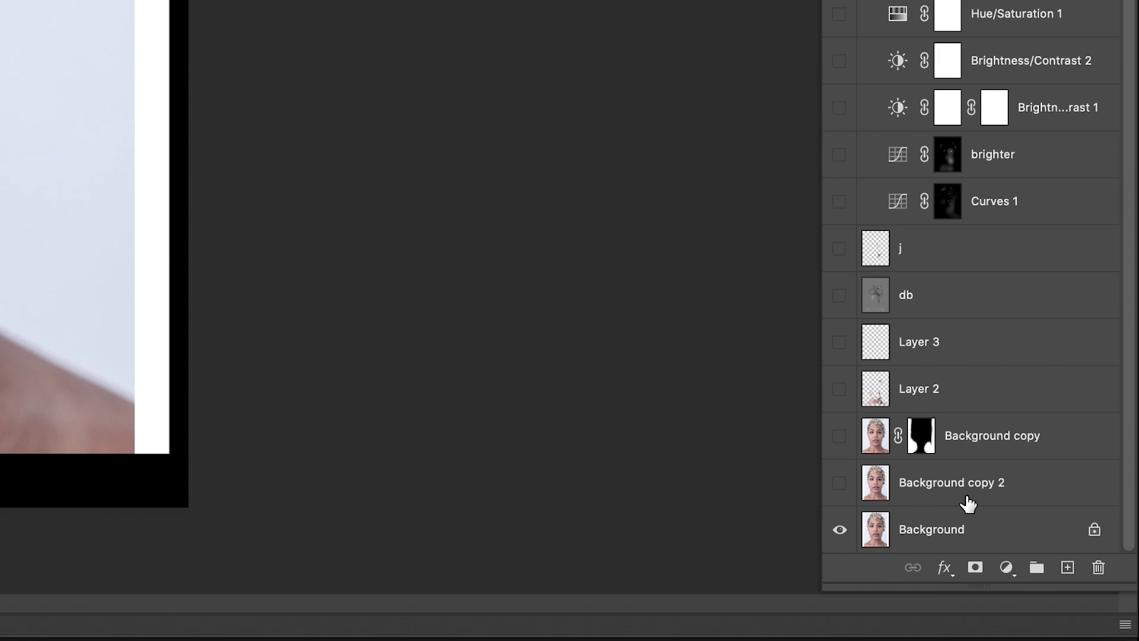
left_click_drag(981, 534, 1068, 568)
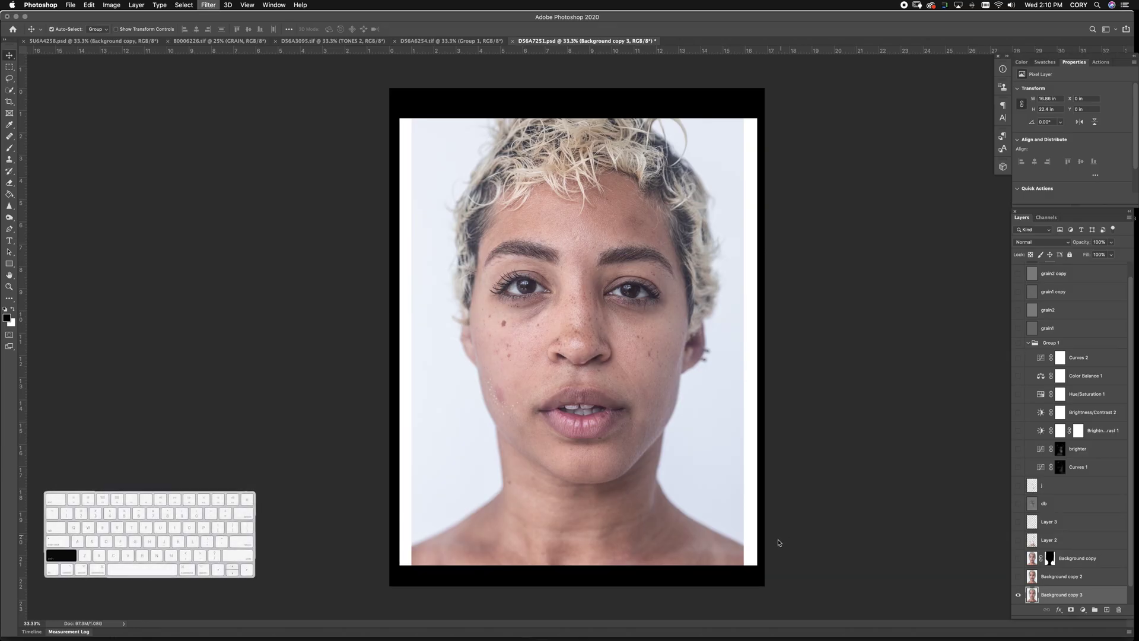
Liquify the lower-right and lower-left photo edges outward over the white border strips
key("super+shift+x")
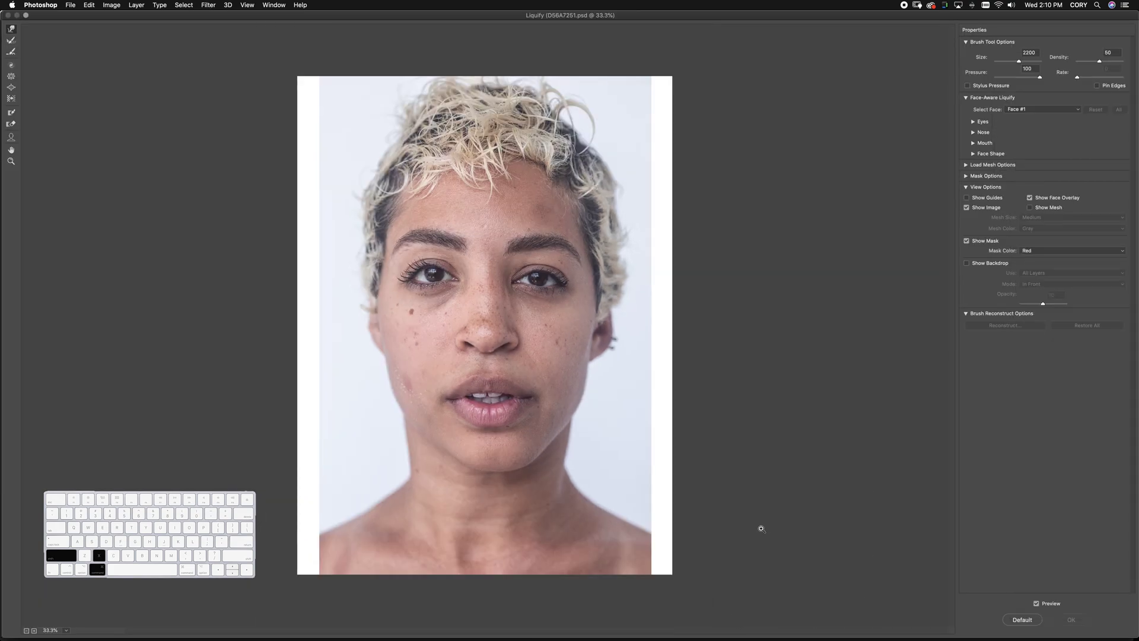
mouse_move(758, 529)
left_mouse_down()
mouse_move(666, 534)
mouse_move(686, 537)
left_mouse_up()
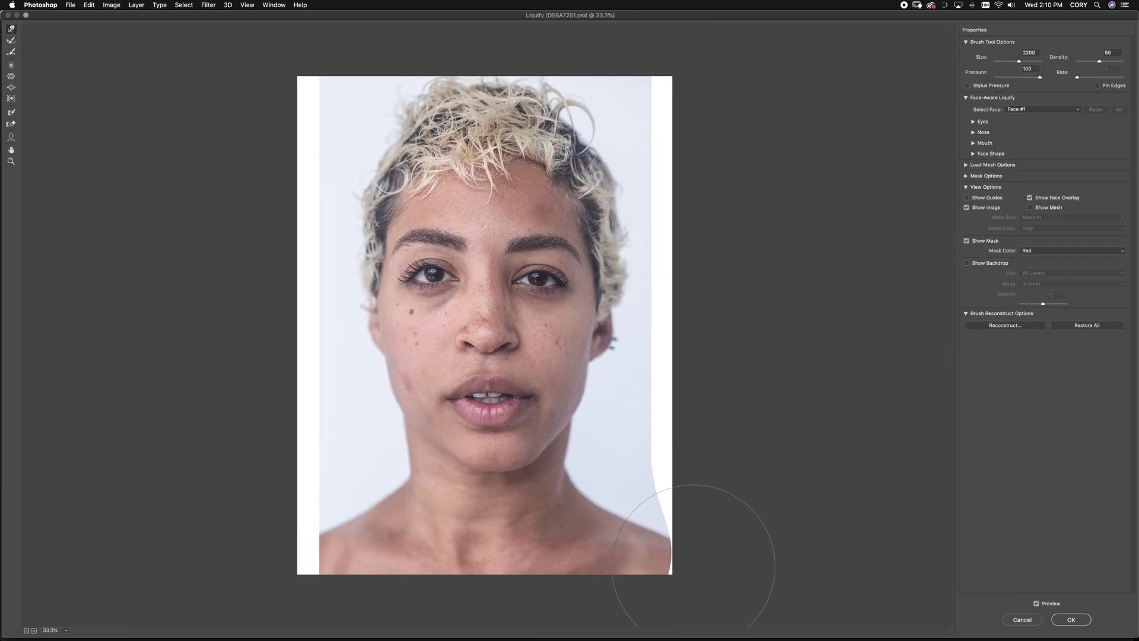
mouse_move(282, 539)
left_mouse_down()
mouse_move(258, 541)
mouse_move(286, 544)
mouse_move(295, 445)
left_mouse_up()
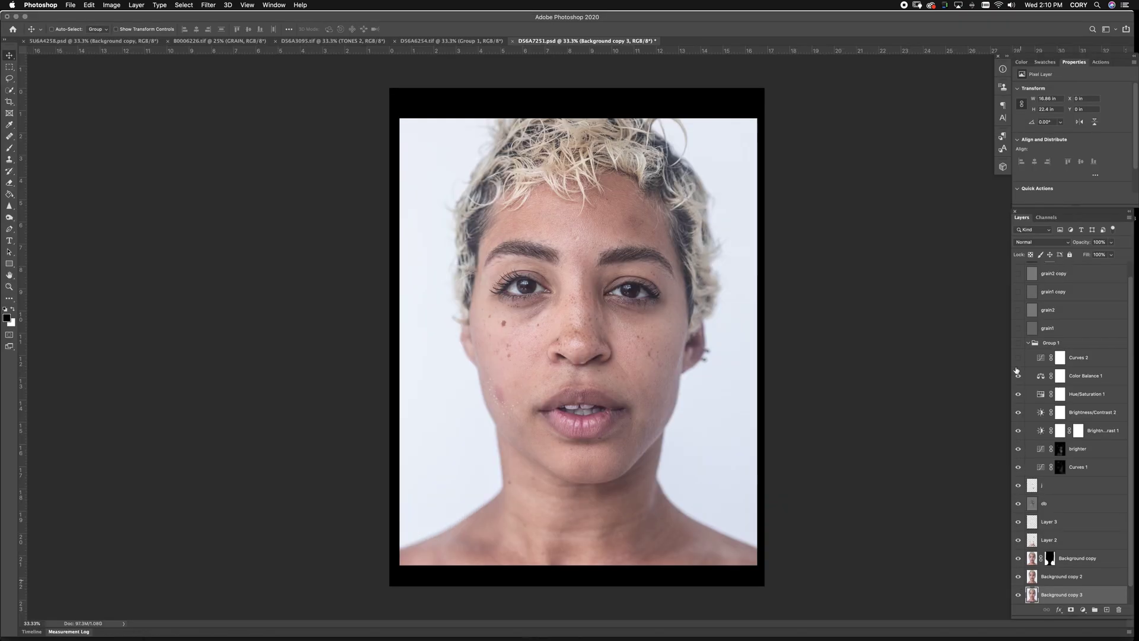
Turn the adjustment, grain and Layer 1 layers back on, then show D56A6254.tif with only Background visible
left_click_drag(1017, 371, 1021, 255)
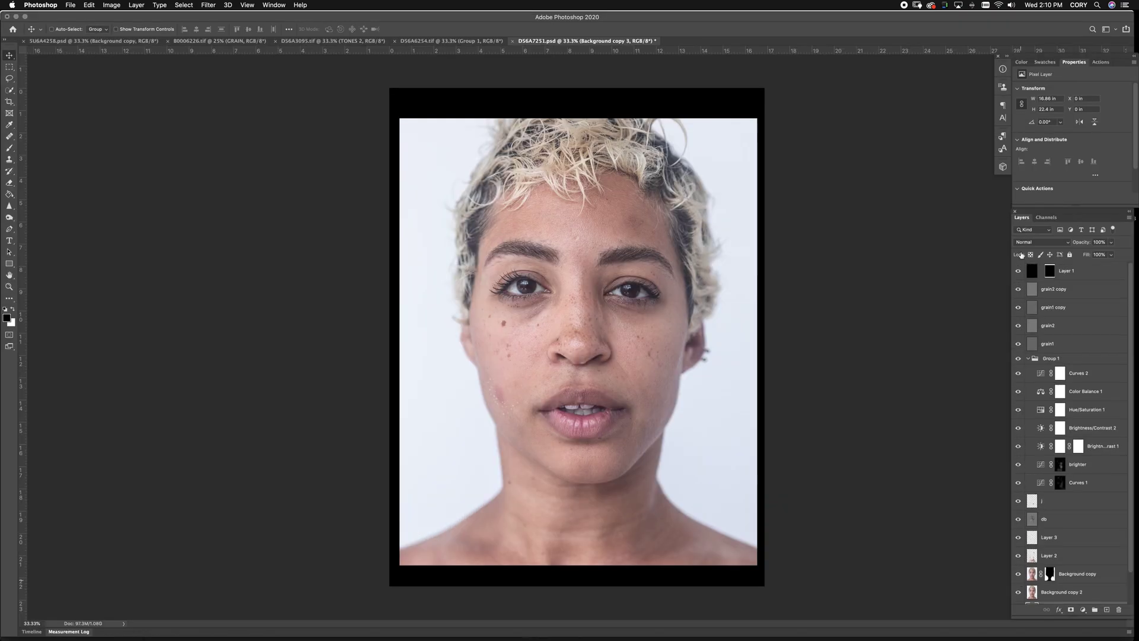
left_click(1019, 273)
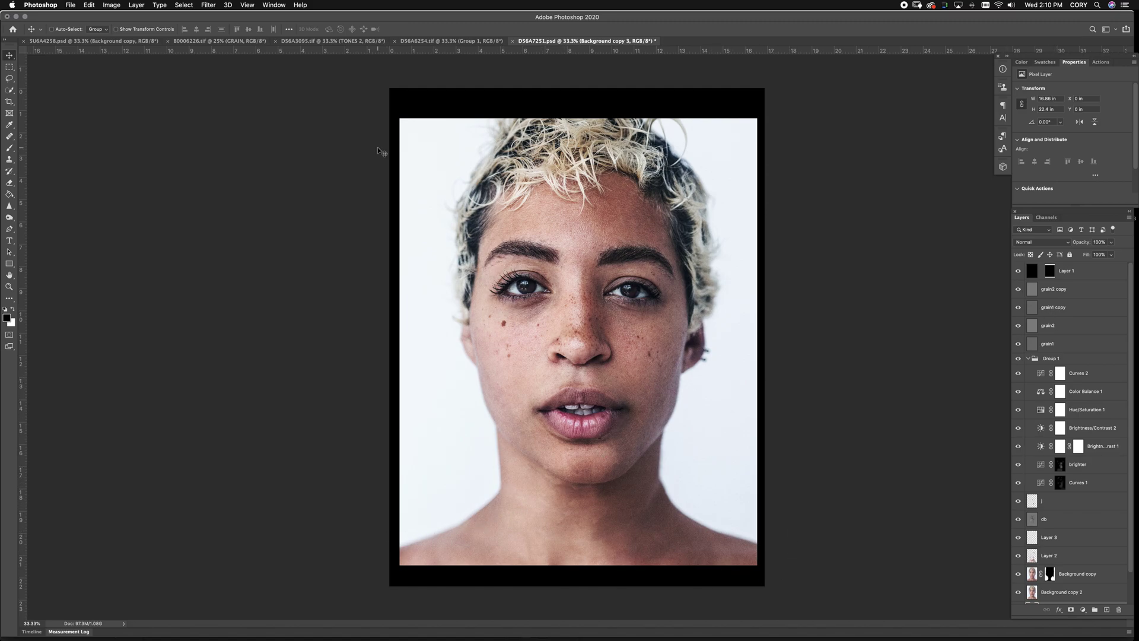
left_click(413, 41)
left_click(1018, 485, "alt")
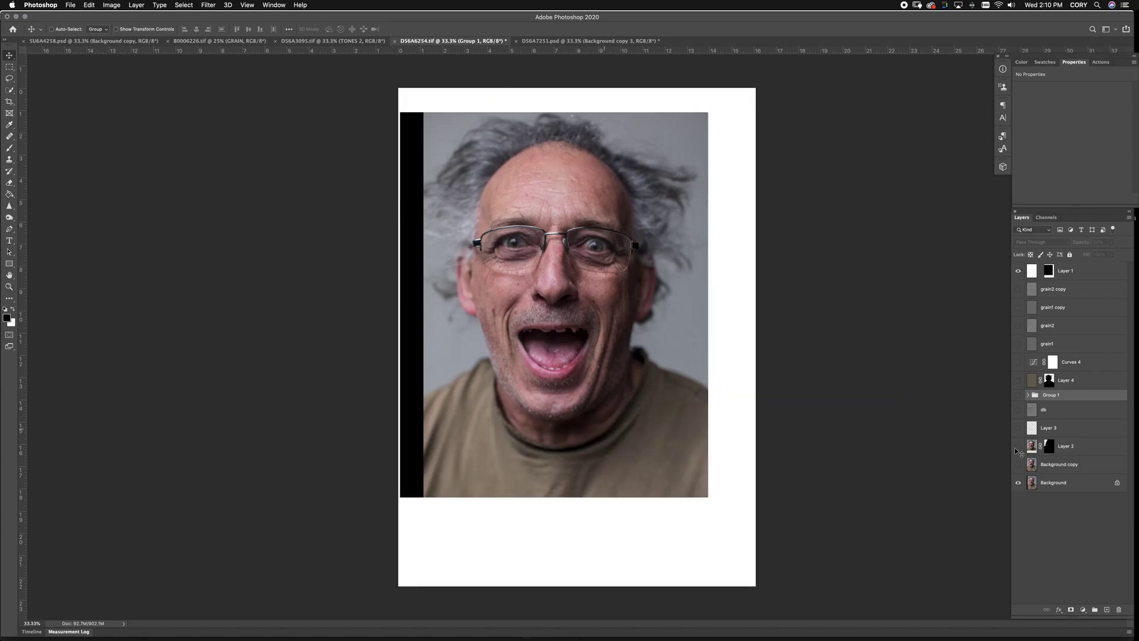
Hide the black-strip layer, duplicate Background, and marquee-select the narrow left strip
left_click(1018, 465)
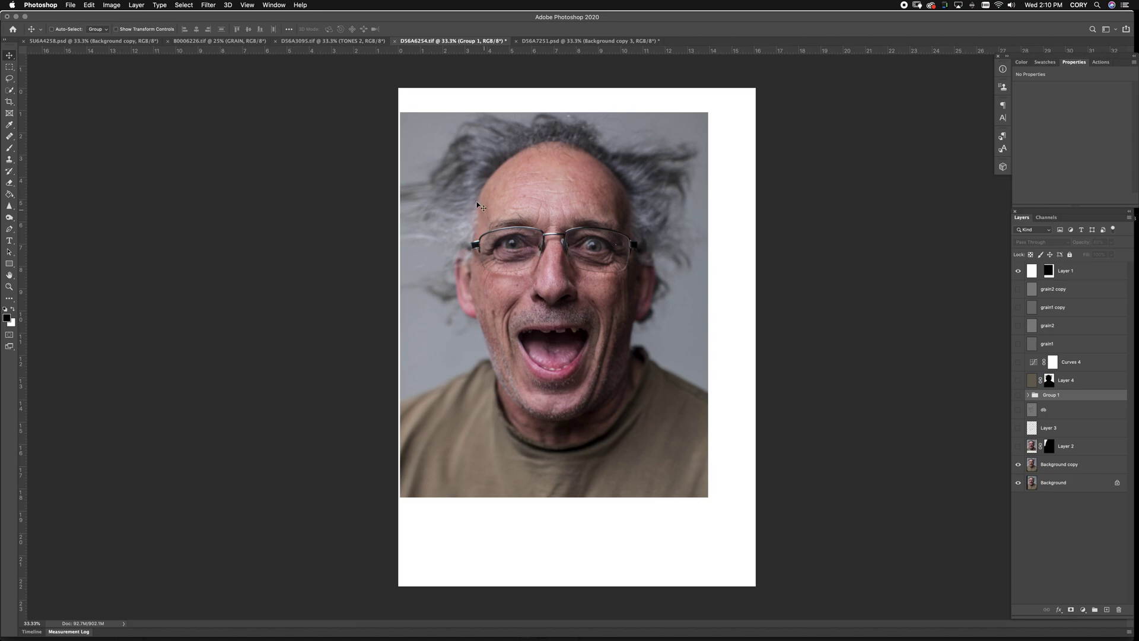
left_click_drag(1036, 472, 1107, 609)
key("m")
left_click_drag(399, 89, 455, 590)
Stretch the selected left strip to 142.4% width over the black edge
key("super+t")
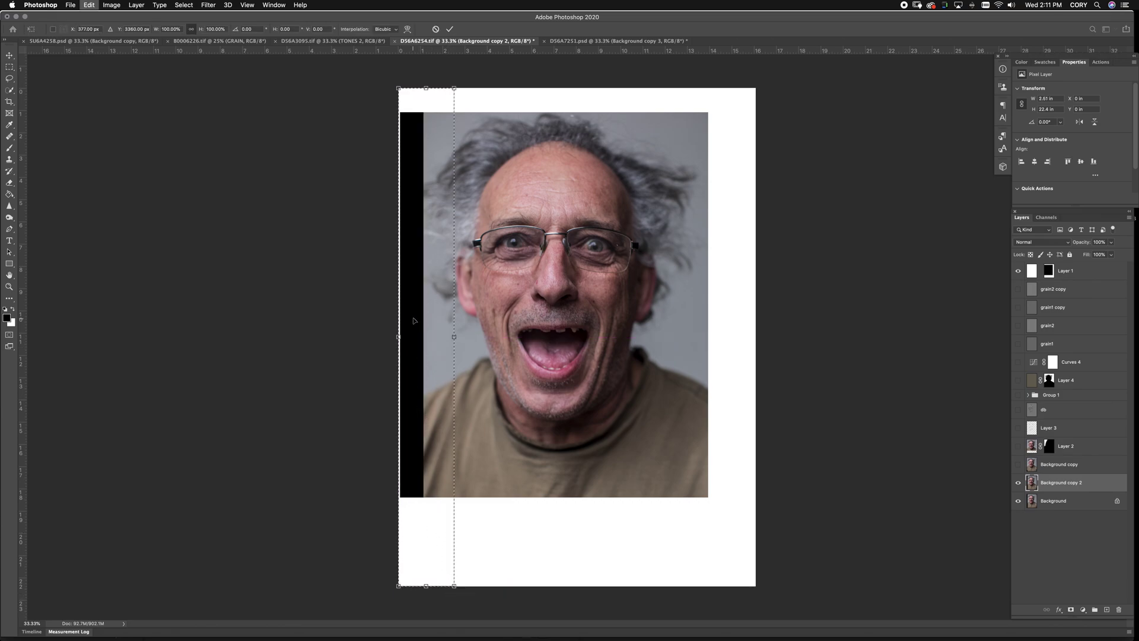
left_click_drag(398, 338, 349, 345)
key("Return")
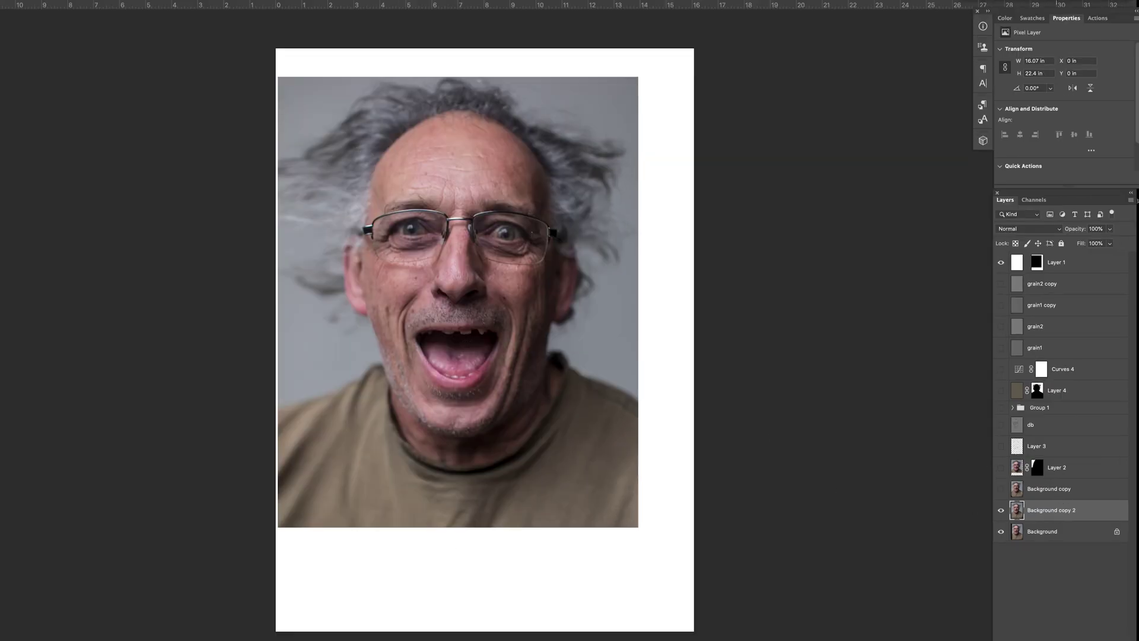
key("ctrl+shift+x")
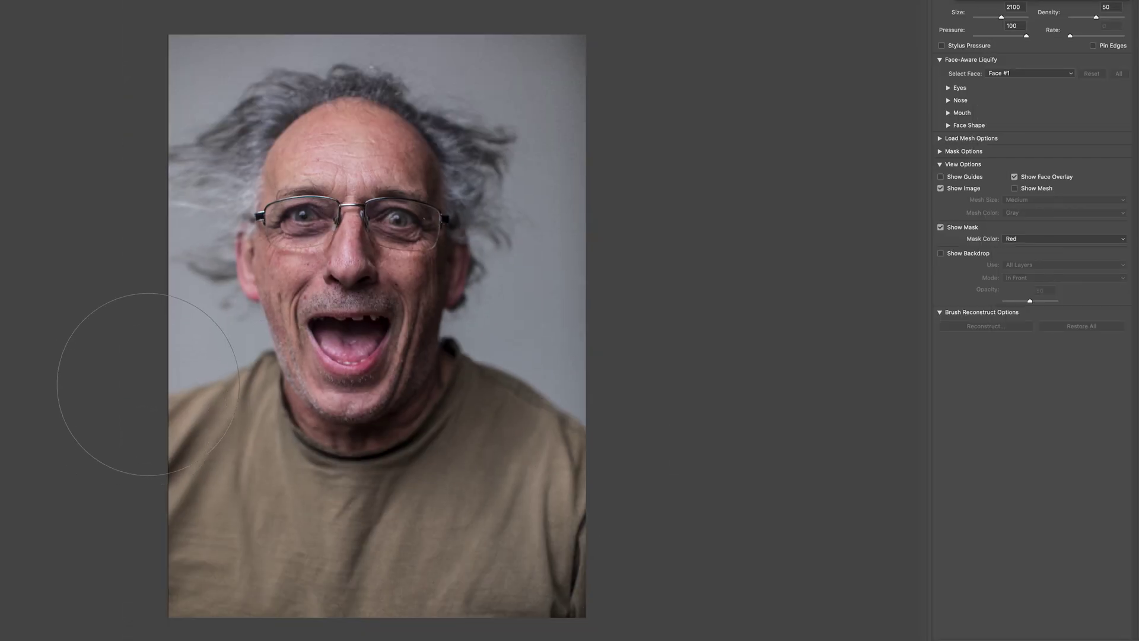
Warp the man's left photo edge outward with a 2300 brush and compare the warped copies
key("bracketright")
key("bracketright")
left_click_drag(89, 407, 159, 365)
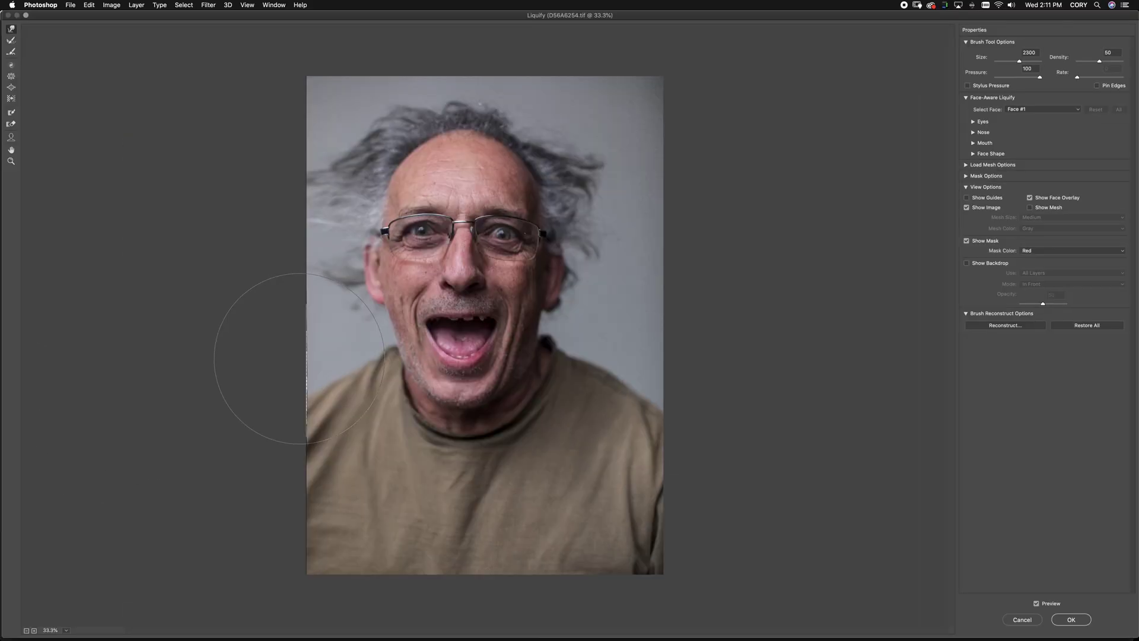
key("Return")
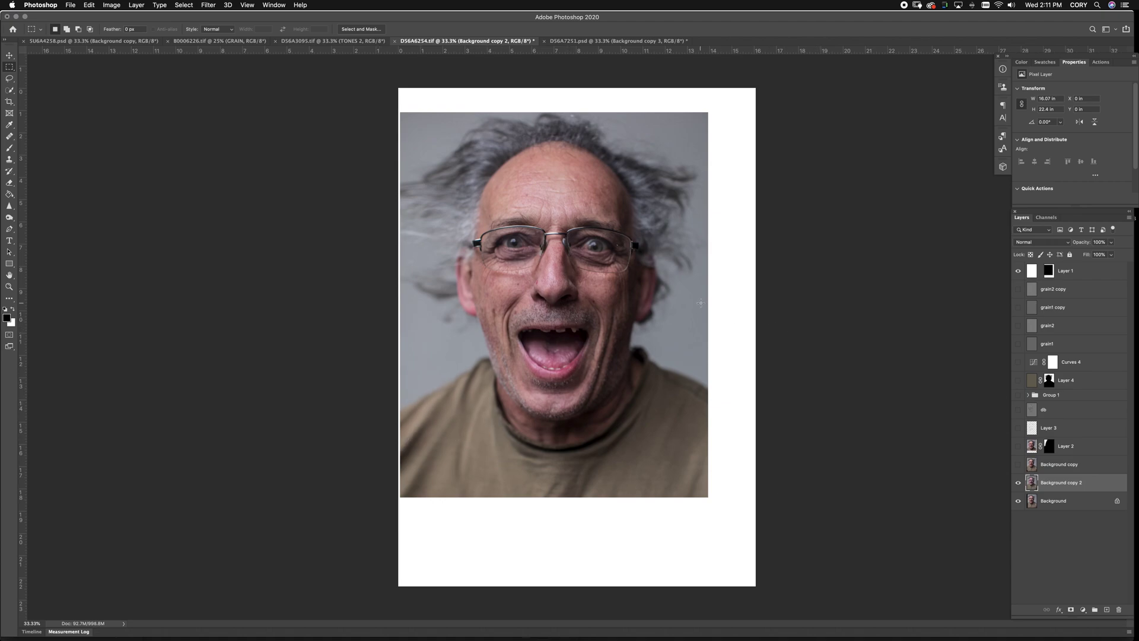
left_click(1019, 465)
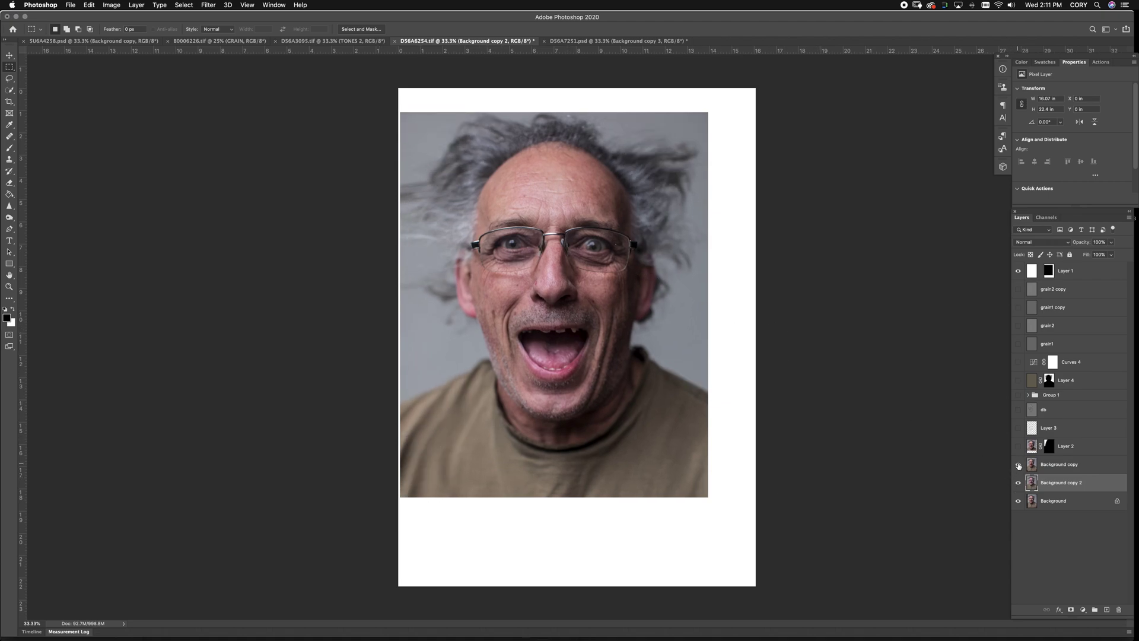
left_click(1019, 466)
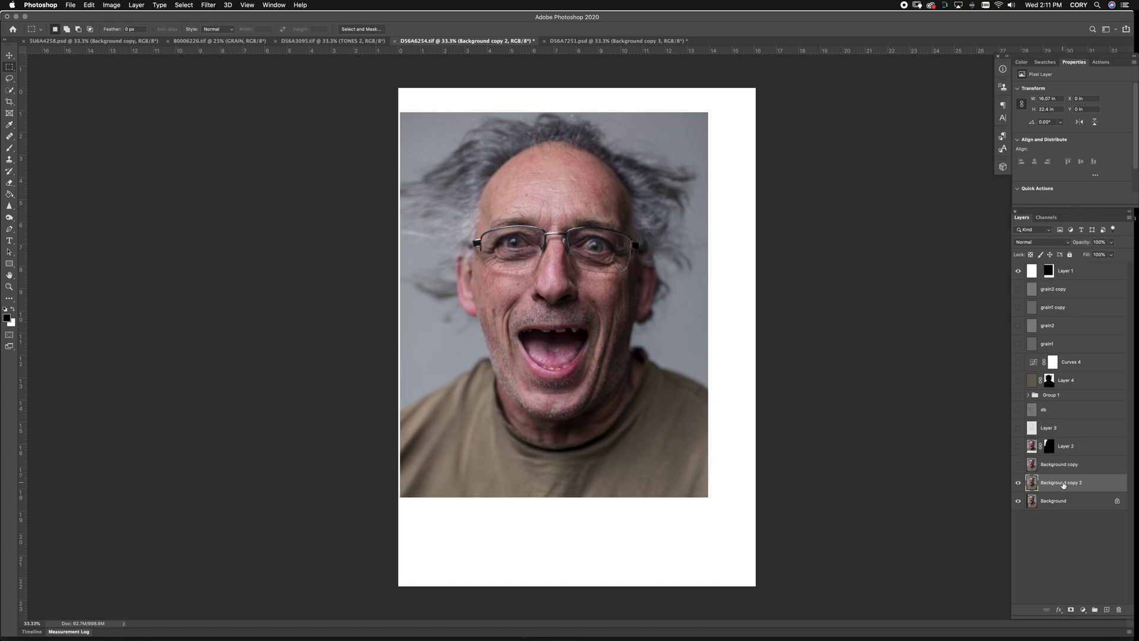
Add an extra Liquify warp with a 1300 brush, reshow Layer 2 and effects, then view the blonde portrait
key("super+shift+x")
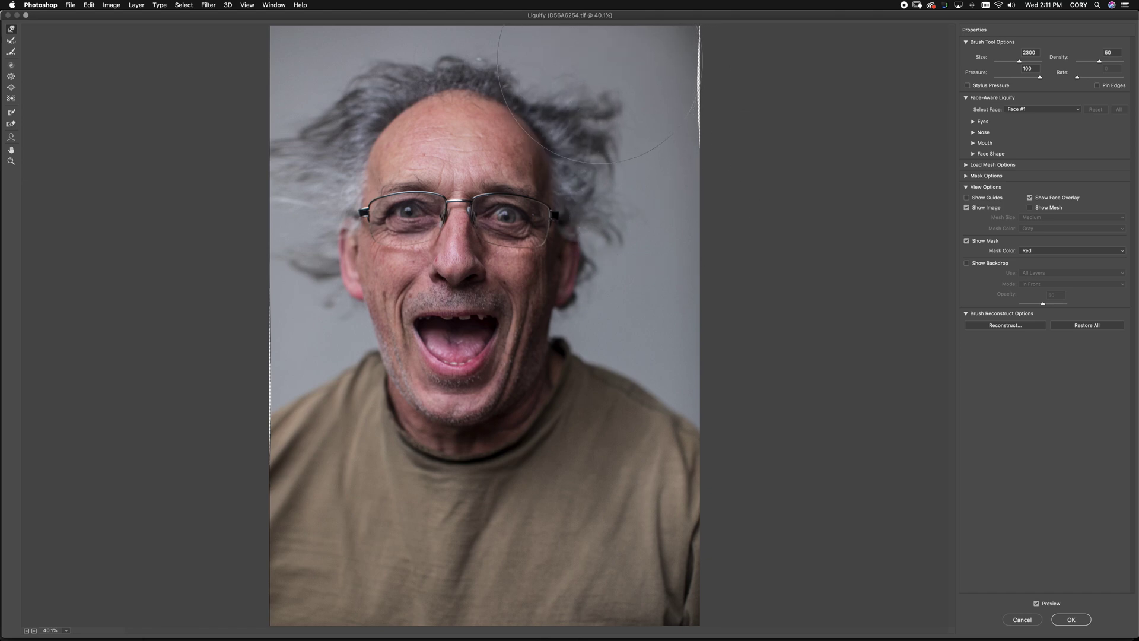
key("bracketleft")
key("bracketleft")
key("bracketleft")
key("bracketleft")
key("bracketleft")
key("bracketleft")
key("bracketleft")
key("bracketleft")
key("bracketleft")
key("bracketleft")
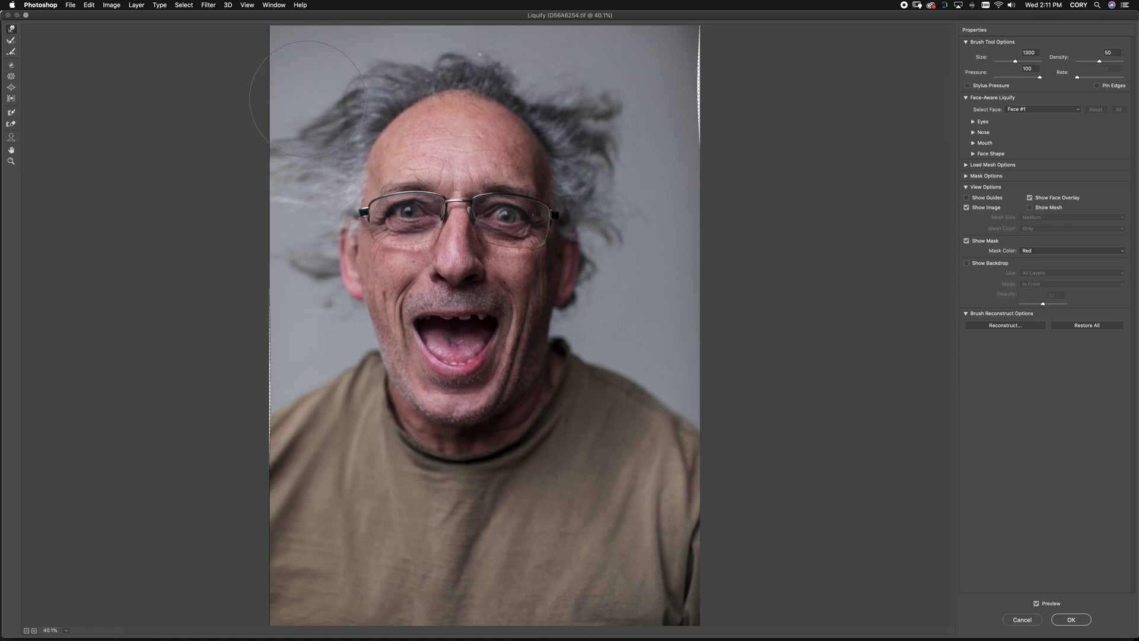
key("Return")
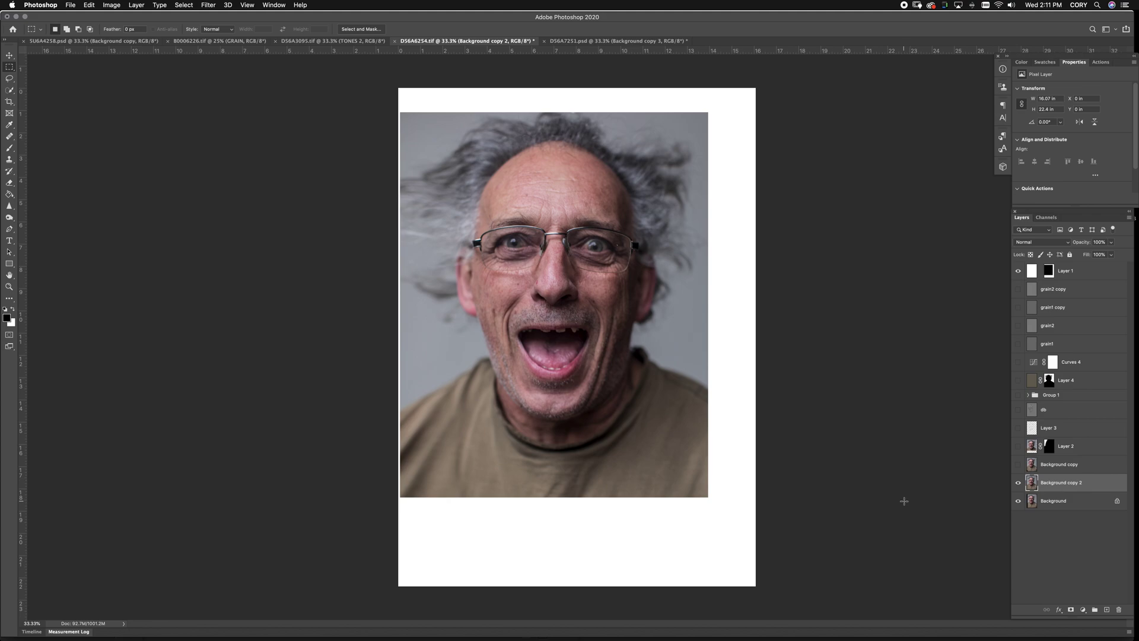
left_click(1019, 446)
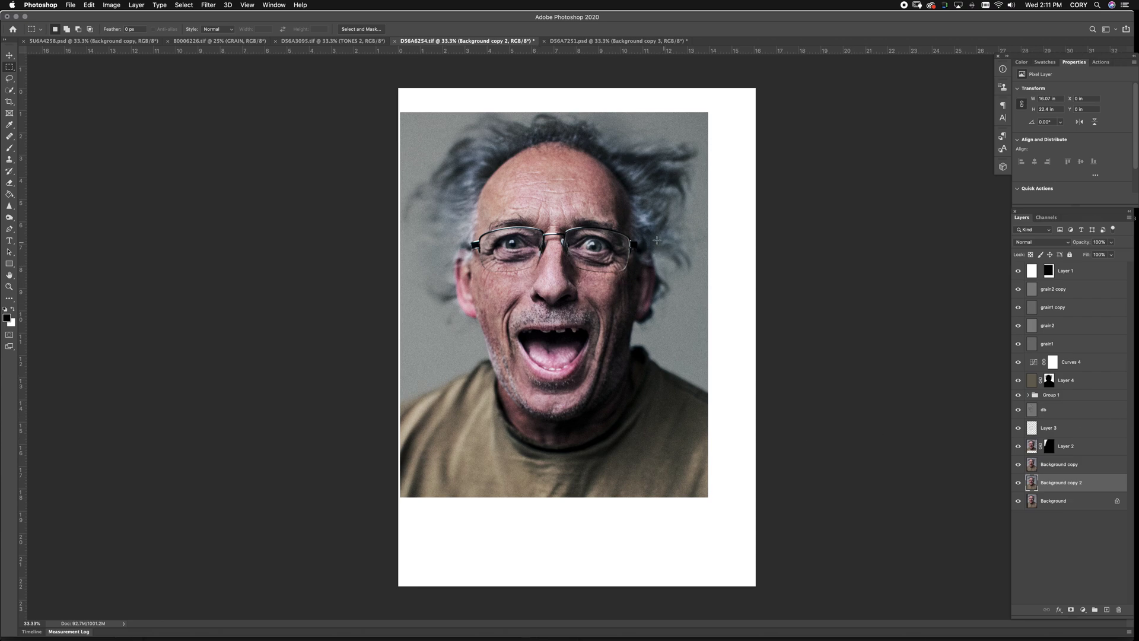
key("ctrl+shift+Tab")
key("ctrl+shift+Tab")
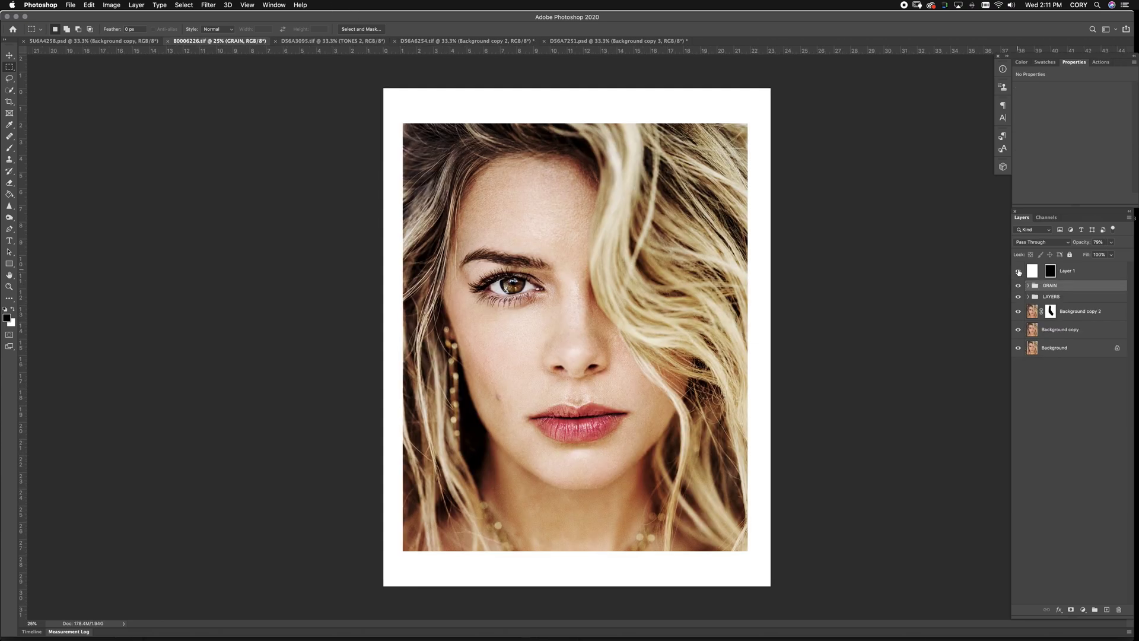
Hide the woman's upper photo copies, compare hair versions, and duplicate Background as Background copy 3
left_click_drag(1019, 307, 1018, 330)
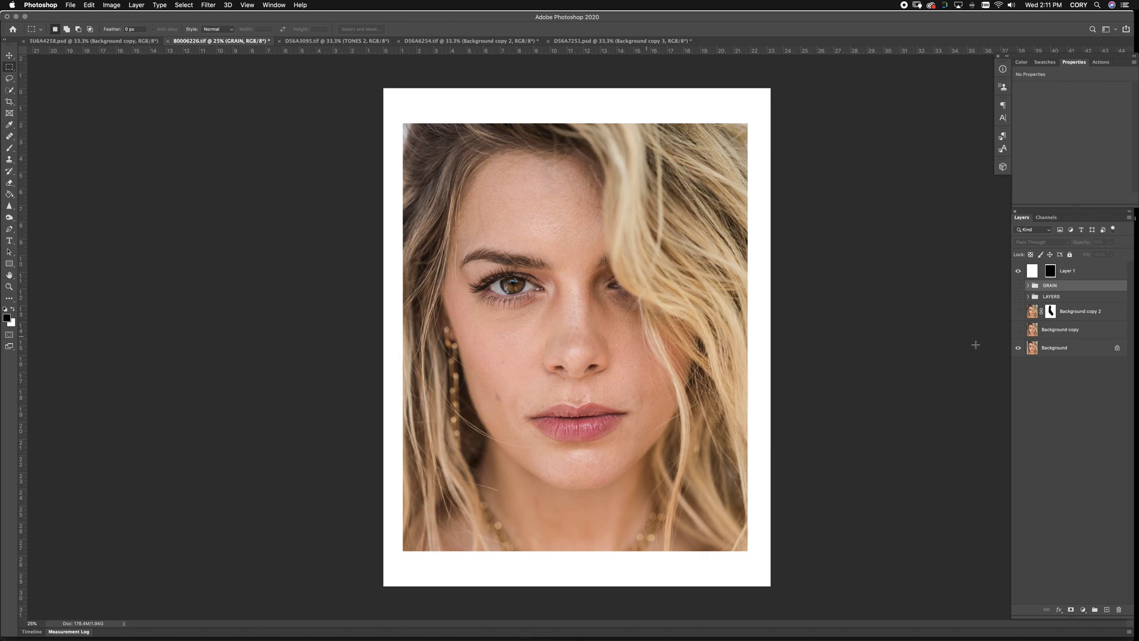
left_click(1018, 330)
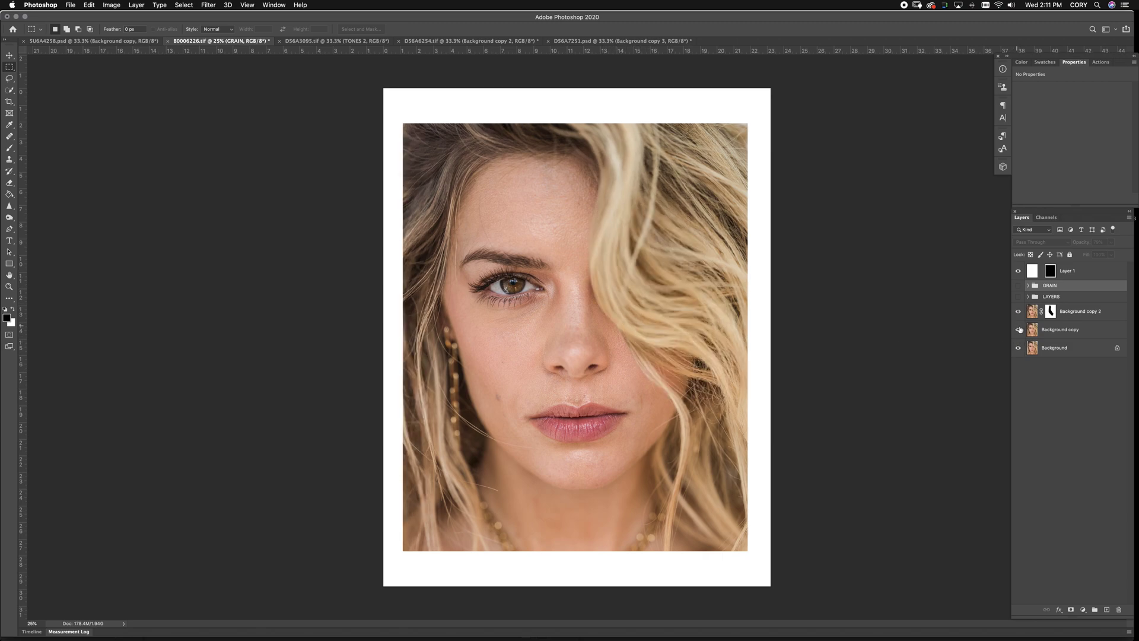
left_click(1018, 311)
left_click_drag(1062, 348, 1107, 609)
key("super+shift+x")
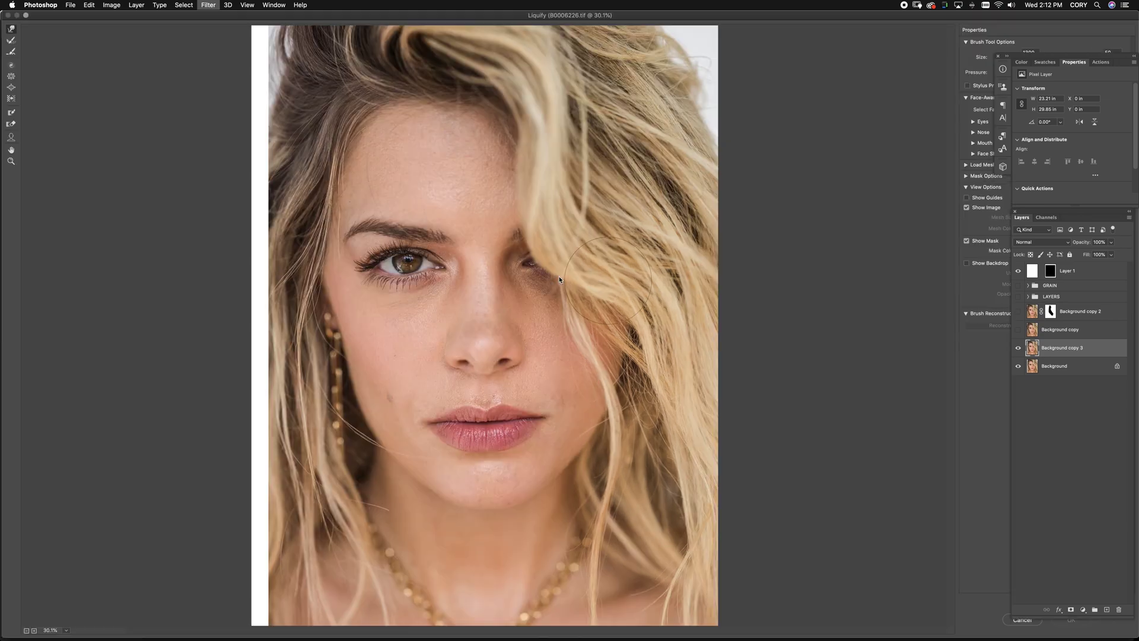
Warp the hair and eye area down-left with a 2900–3100 brush and apply it
key("bracketright")
key("bracketright")
key("bracketright")
key("bracketright")
key("bracketright")
key("bracketright")
key("bracketright")
key("bracketright")
key("bracketright")
key("bracketright")
key("bracketright")
key("bracketright")
key("bracketright")
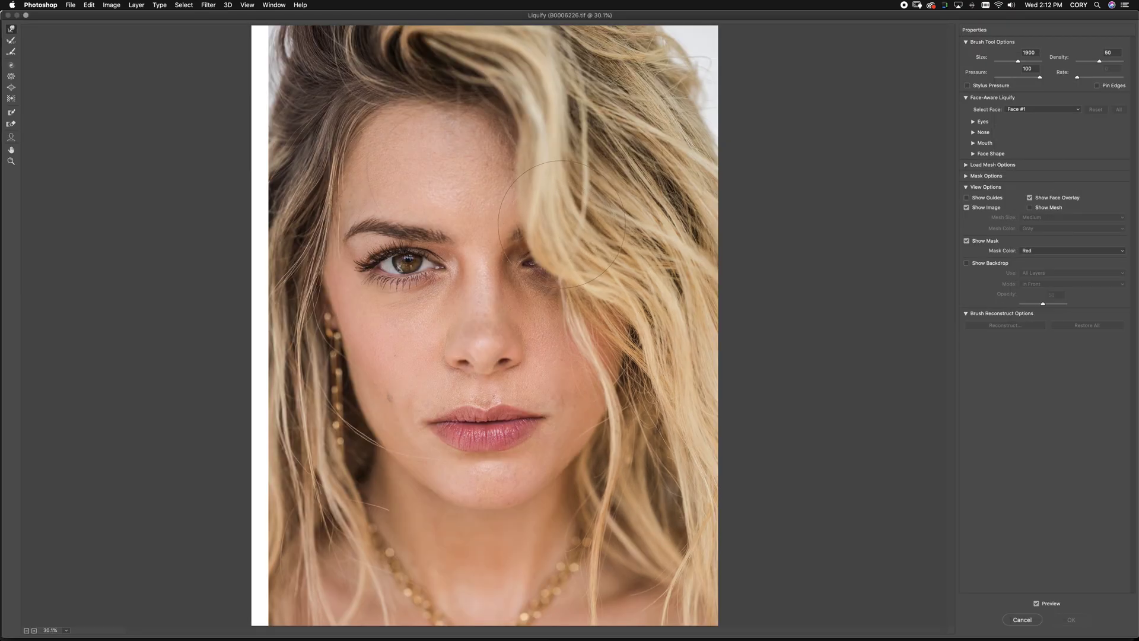
mouse_move(597, 228)
left_mouse_down()
mouse_move(580, 266)
mouse_move(551, 269)
left_mouse_up()
key("bracketright")
key("bracketright")
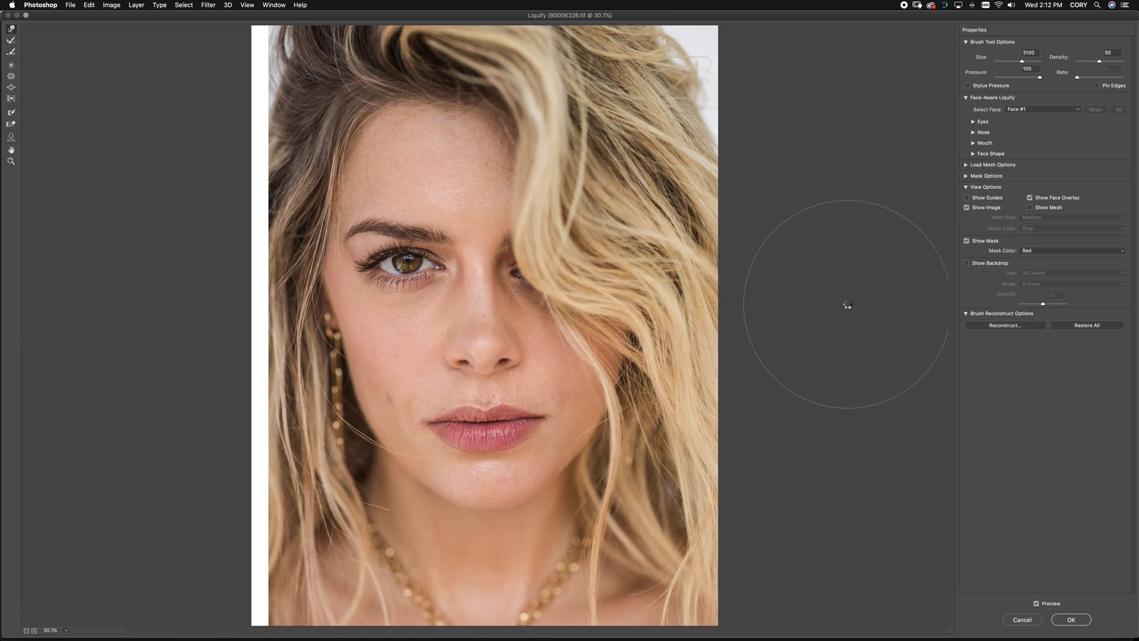
left_click(1071, 619)
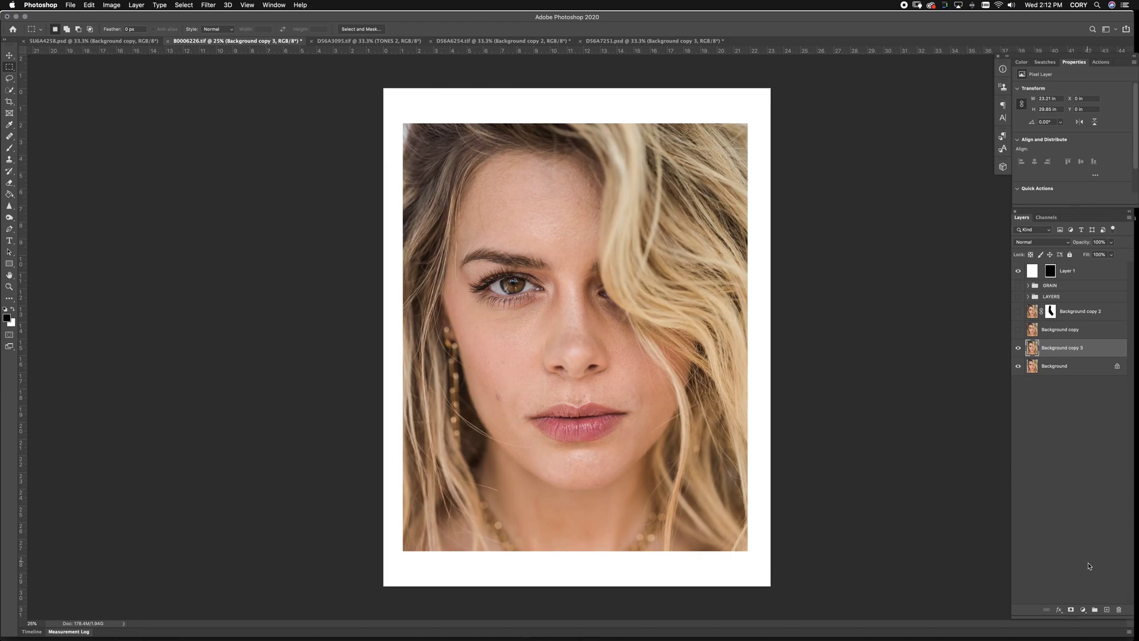
Mask Background copy 3, paint black at 100% opacity with size 600, and reshow effect layers
left_click(1073, 610)
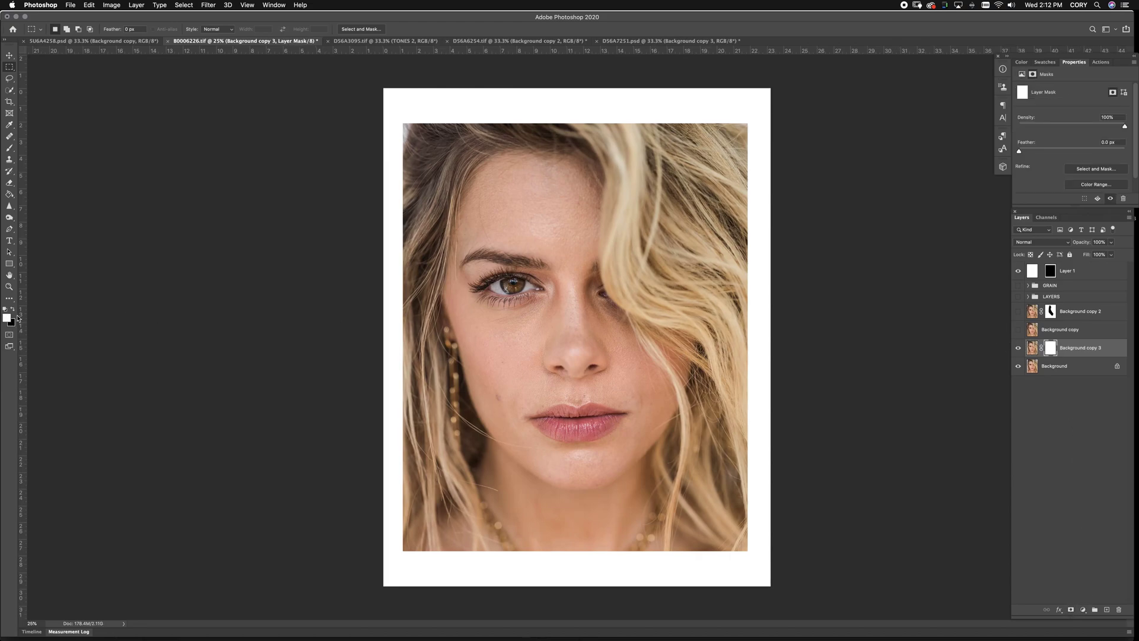
key("b")
key("x")
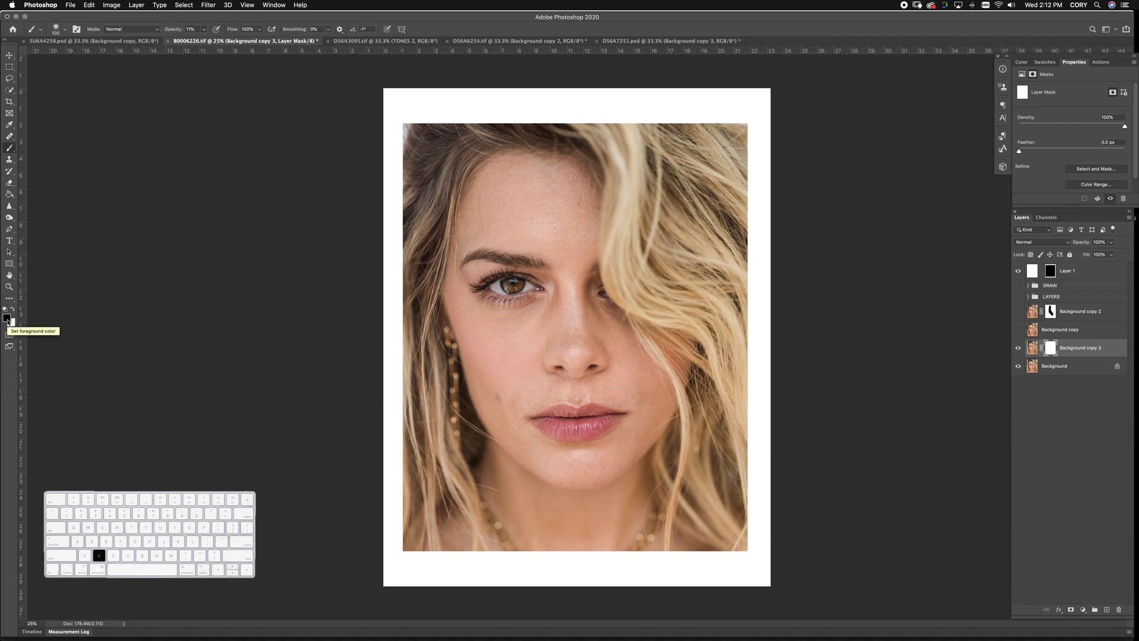
left_click_drag(171, 32, 407, 31)
key("b")
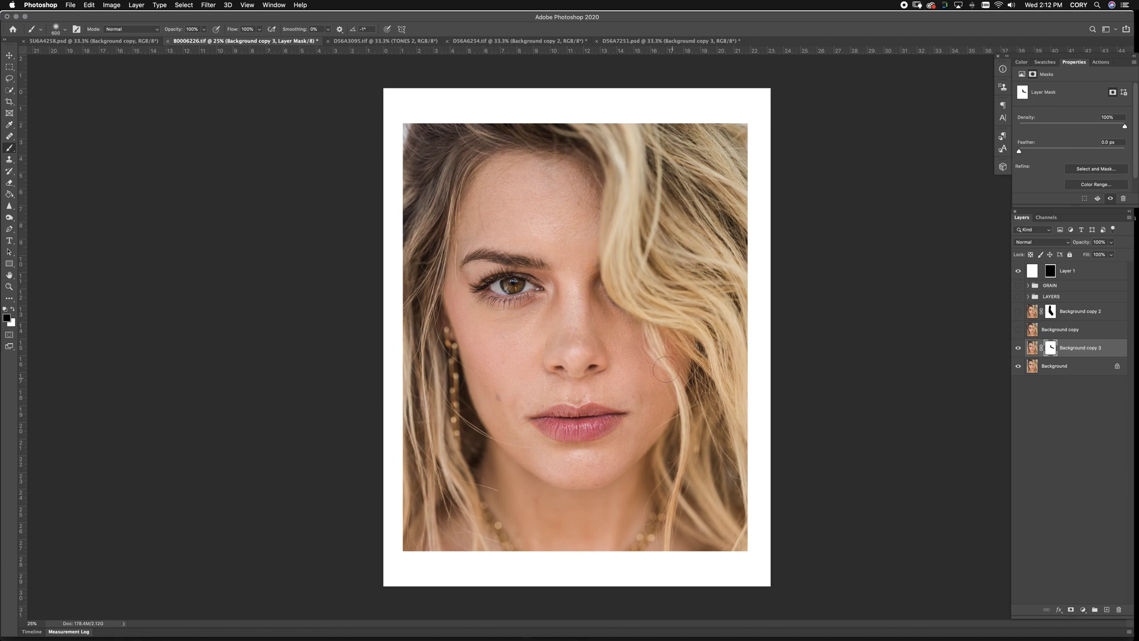
key("bracketright")
key("bracketright")
left_click_drag(1018, 330, 1018, 287)
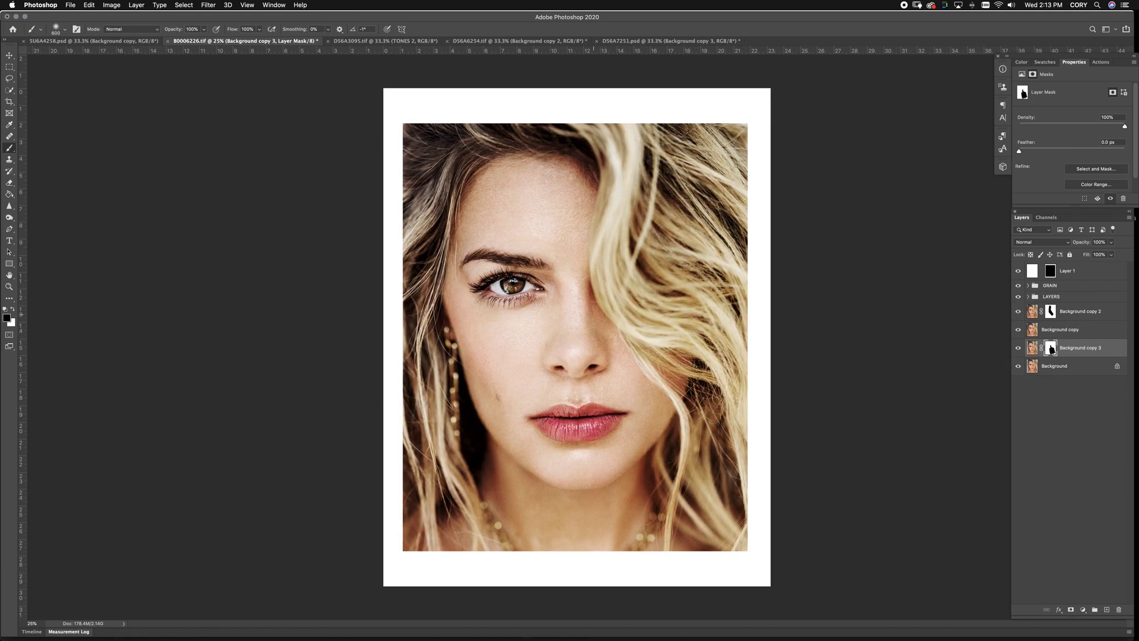
left_click(101, 42)
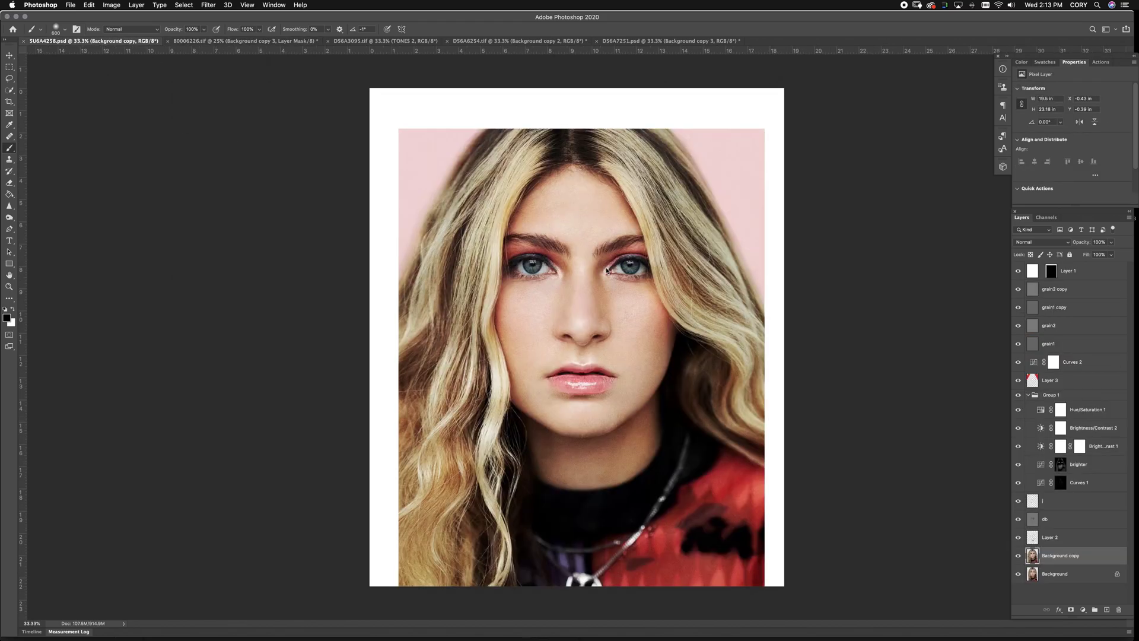
Hide the layers above Background and duplicate Background as Background copy 2
left_click_drag(1018, 294, 1004, 505)
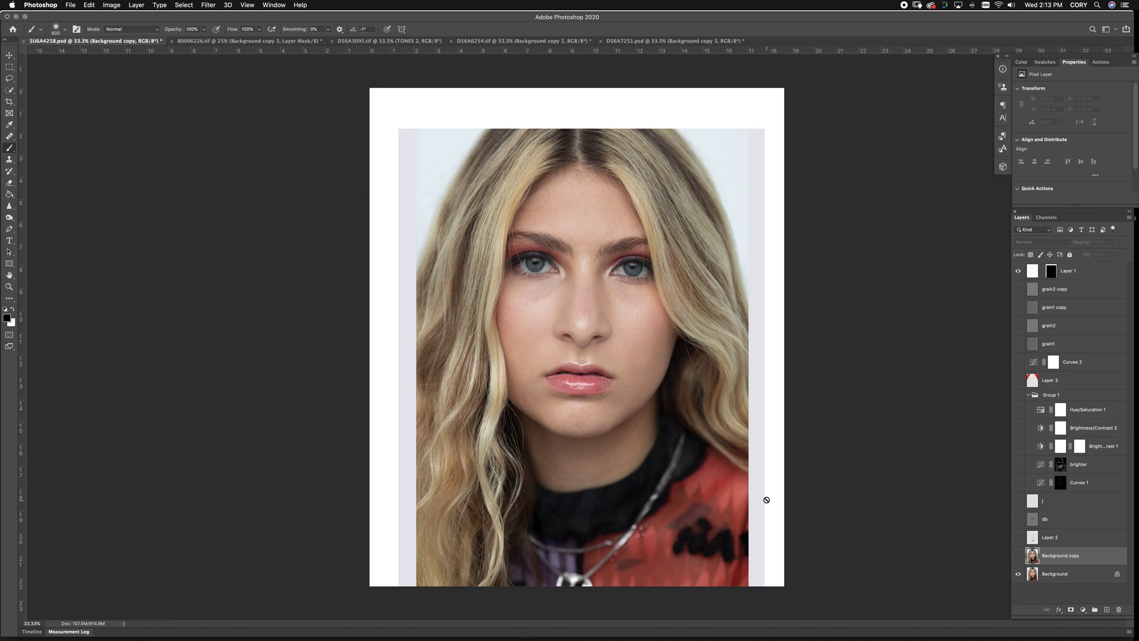
left_click(1107, 610)
key("BackSpace")
left_click_drag(1055, 592, 1107, 611)
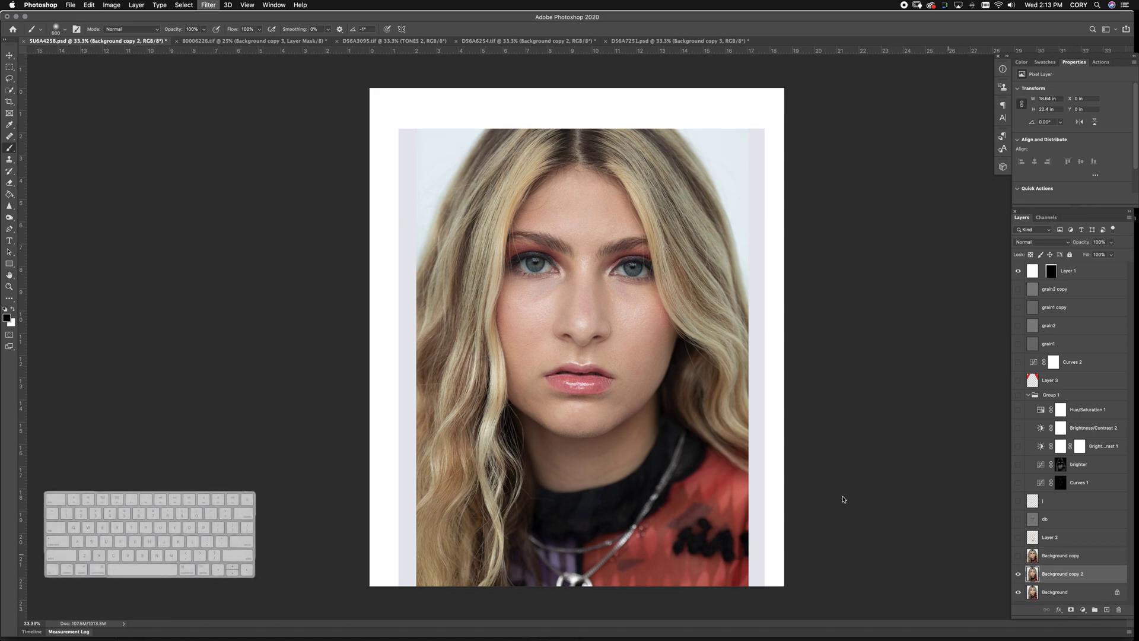
key("shift+super+x")
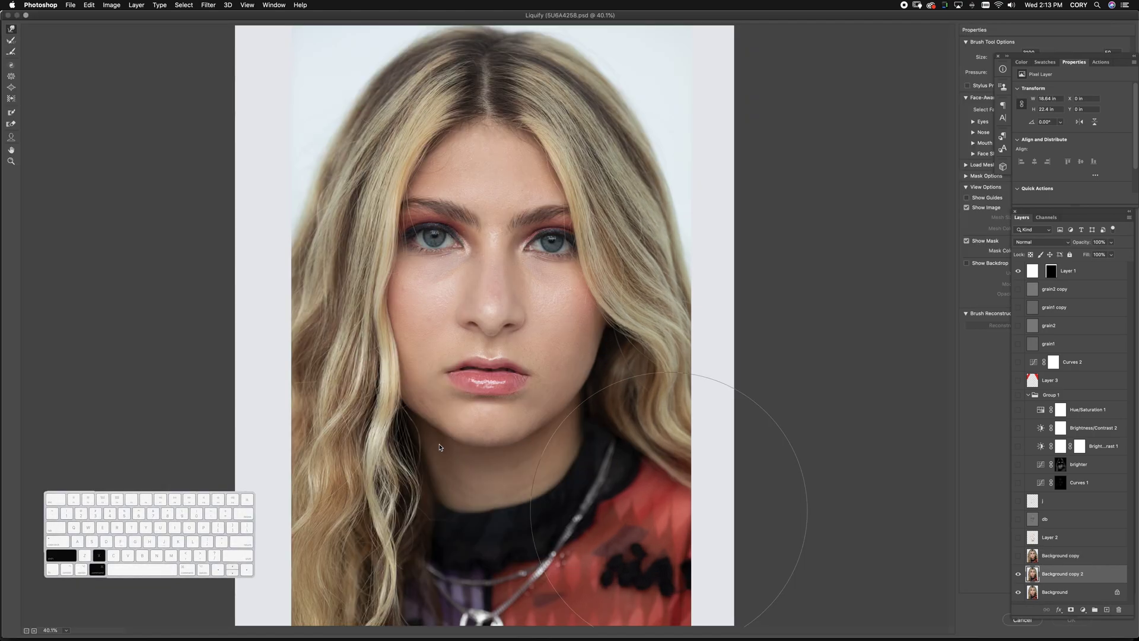
Warp the left and right hair edges outward with 2500–2600 brushes and apply
key("bracketleft")
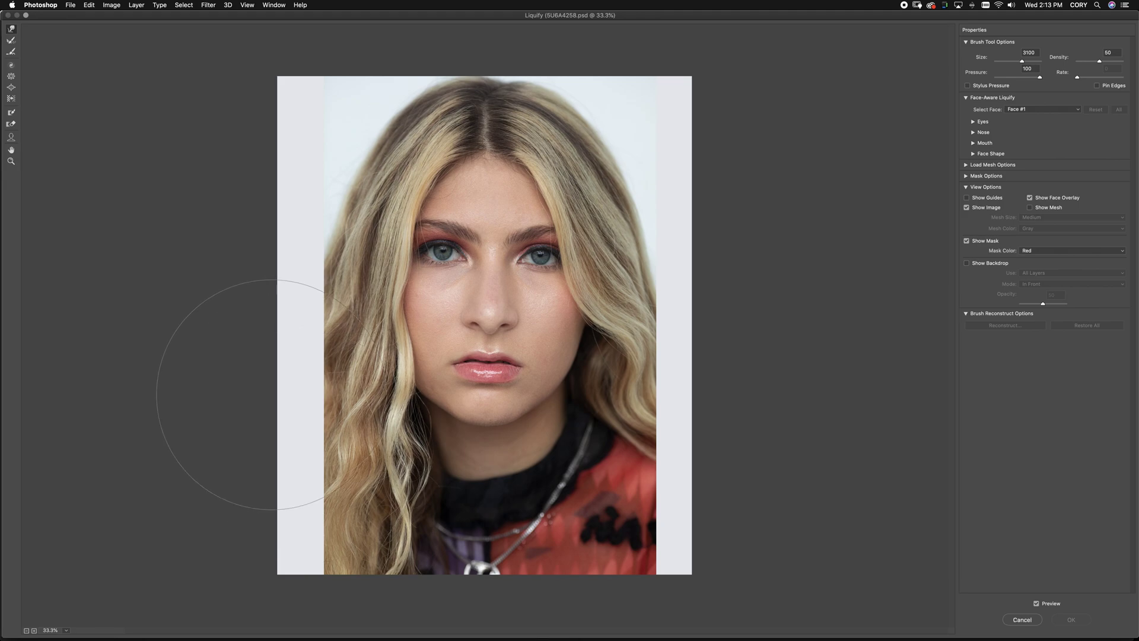
mouse_move(300, 216)
left_mouse_down()
mouse_move(284, 269)
mouse_move(254, 275)
mouse_move(254, 368)
mouse_move(308, 439)
mouse_move(267, 483)
left_mouse_up()
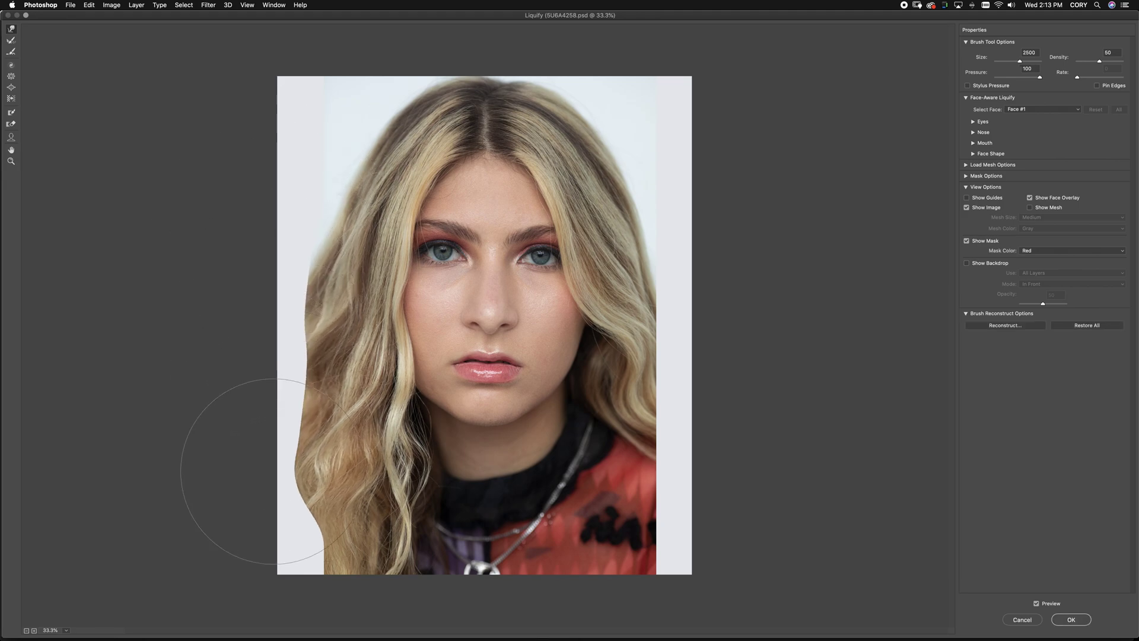
key("bracketright")
left_click_drag(666, 140, 722, 241)
mouse_move(649, 385)
left_mouse_down()
mouse_move(674, 546)
mouse_move(654, 580)
left_mouse_up()
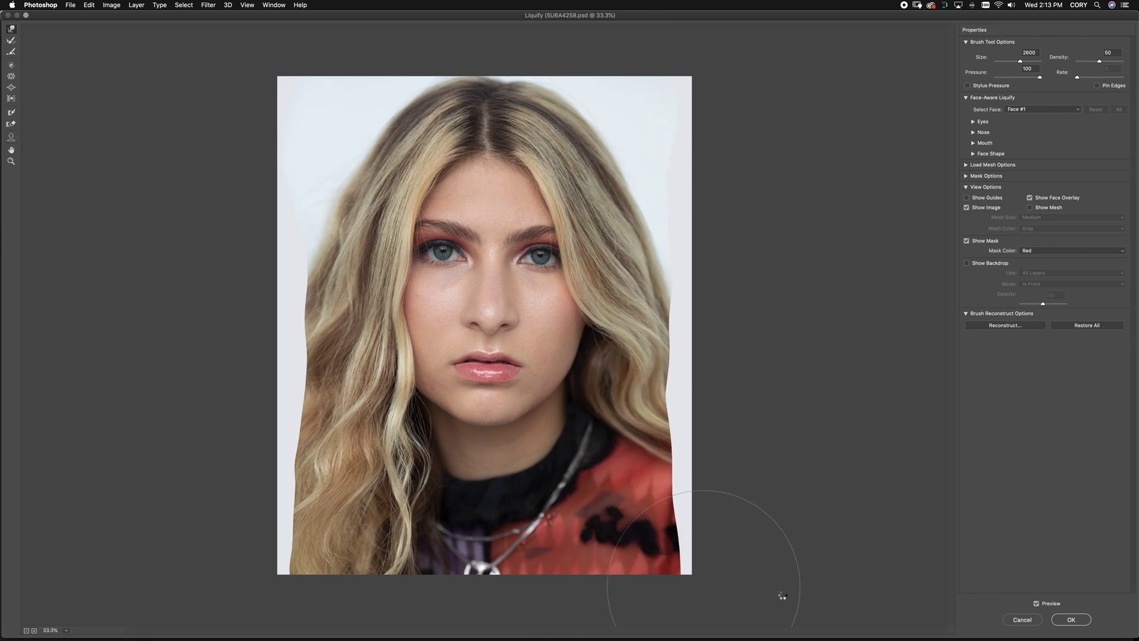
key("Return")
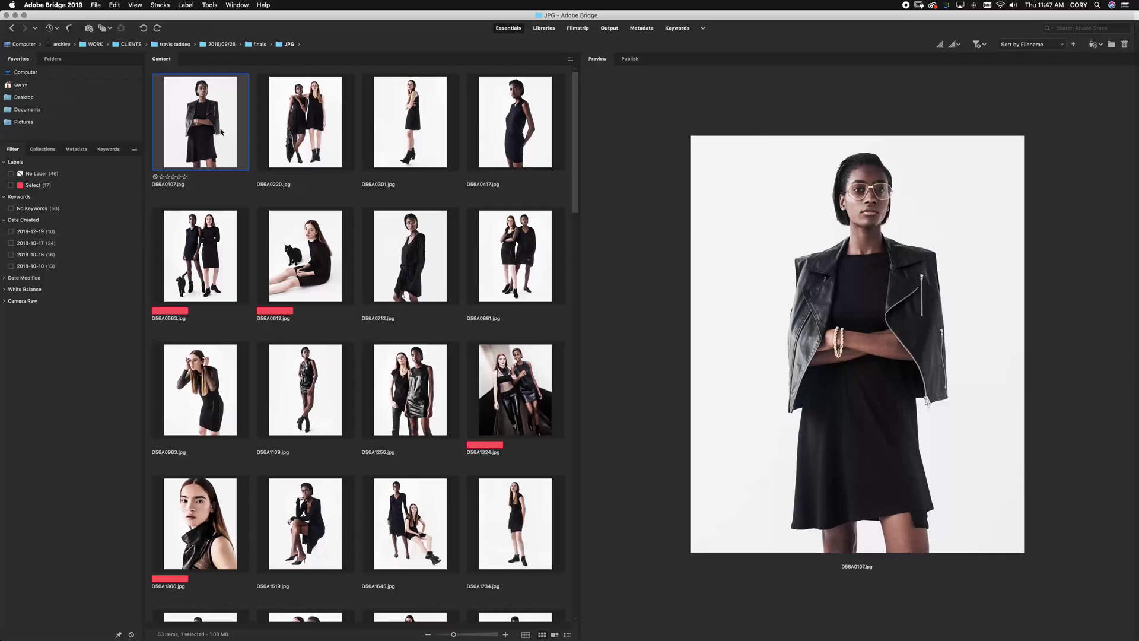
Step to D56A0417 and magnify part of its preview at 200% with the Loupe
key("Right")
key("Right")
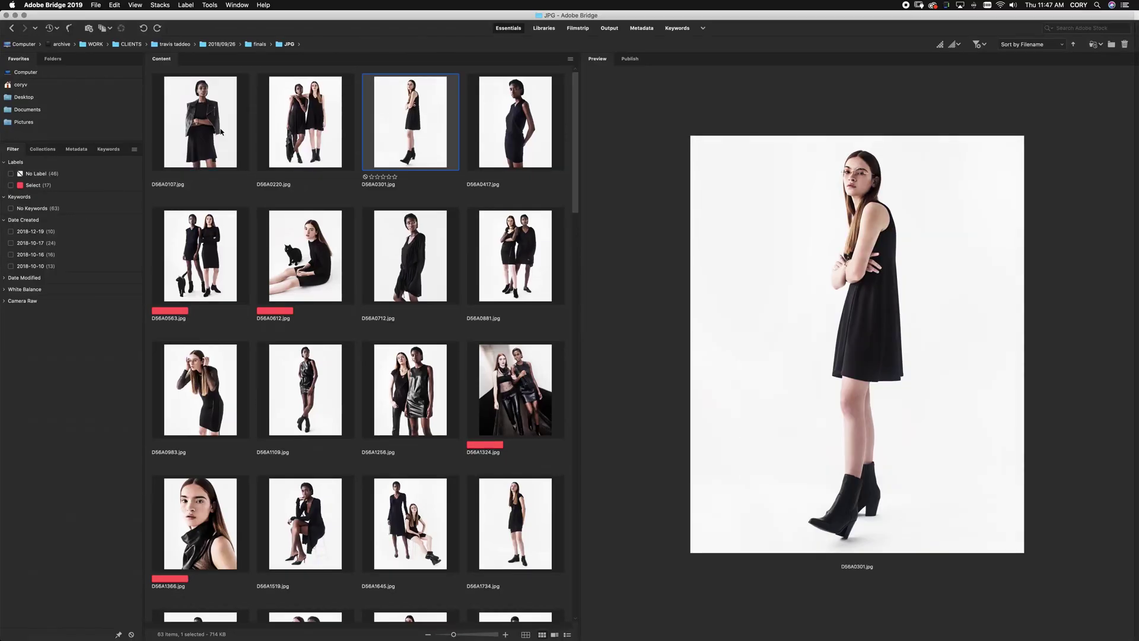
key("Right")
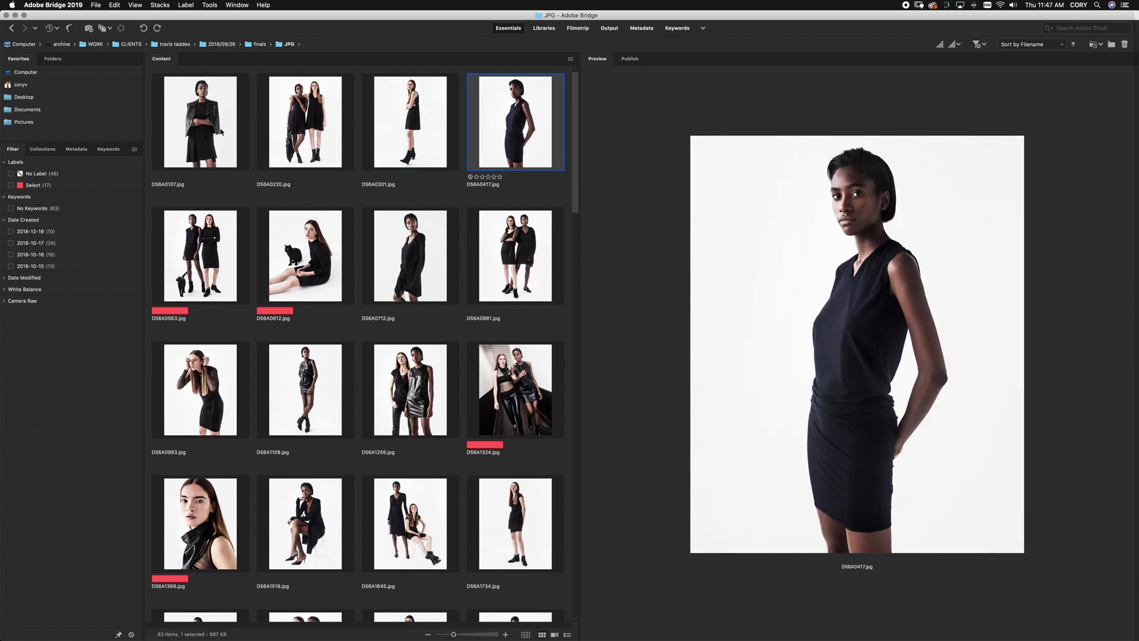
left_click(900, 406)
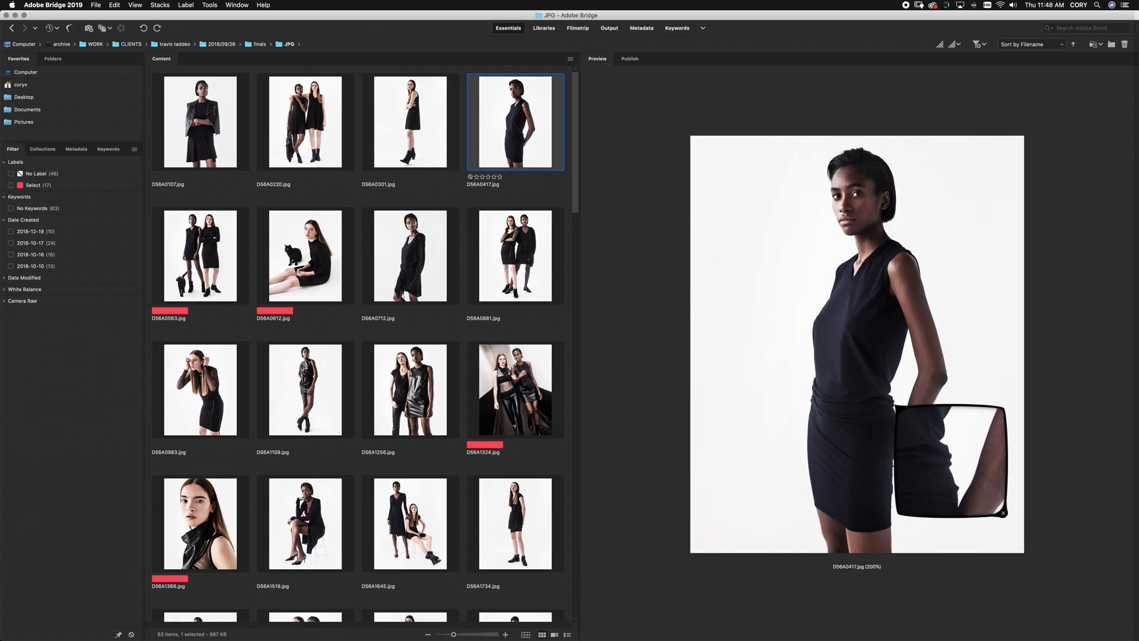
left_click_drag(901, 407, 897, 403)
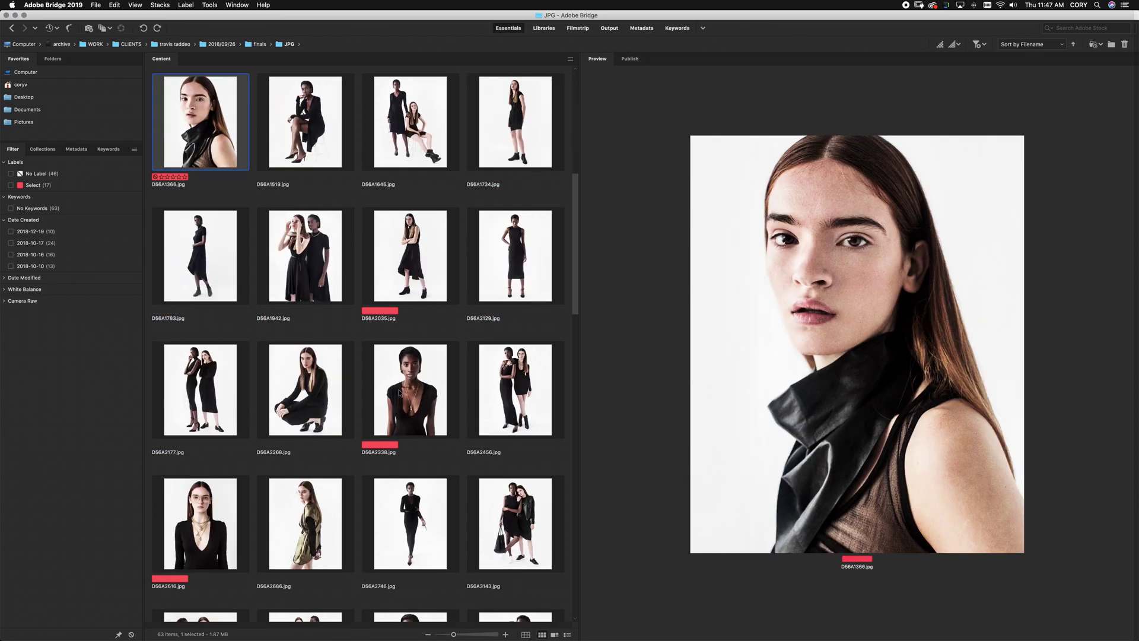
Preview D56A2338 and the Shot_04, Shot_06, Shot_03, Shot_01 and Shot_02 portraits
left_click(410, 393)
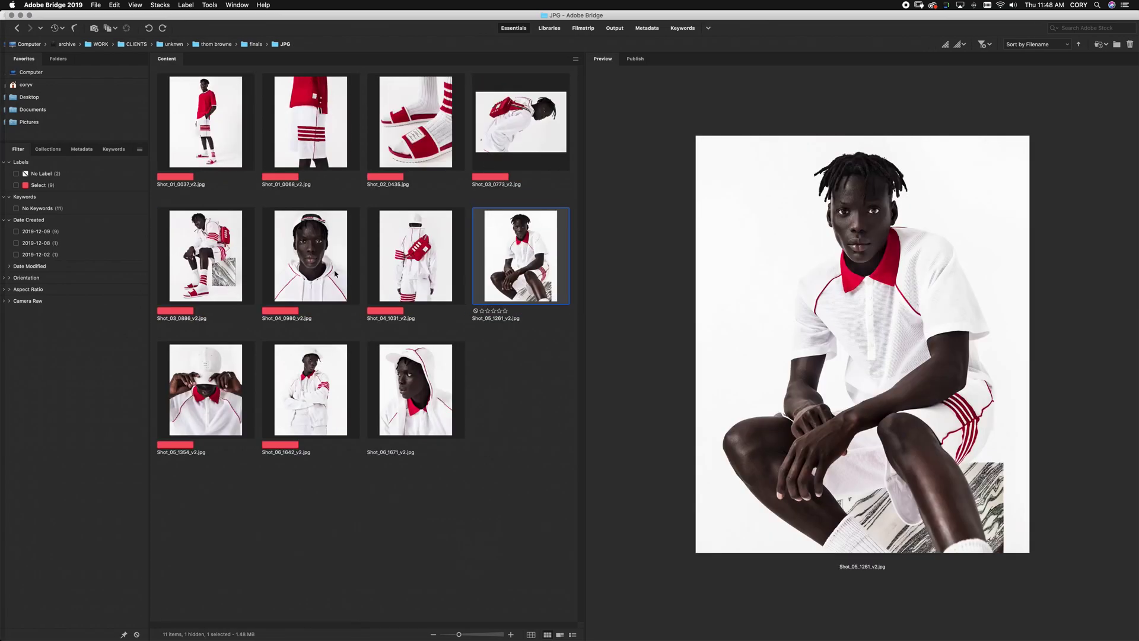
left_click(319, 231)
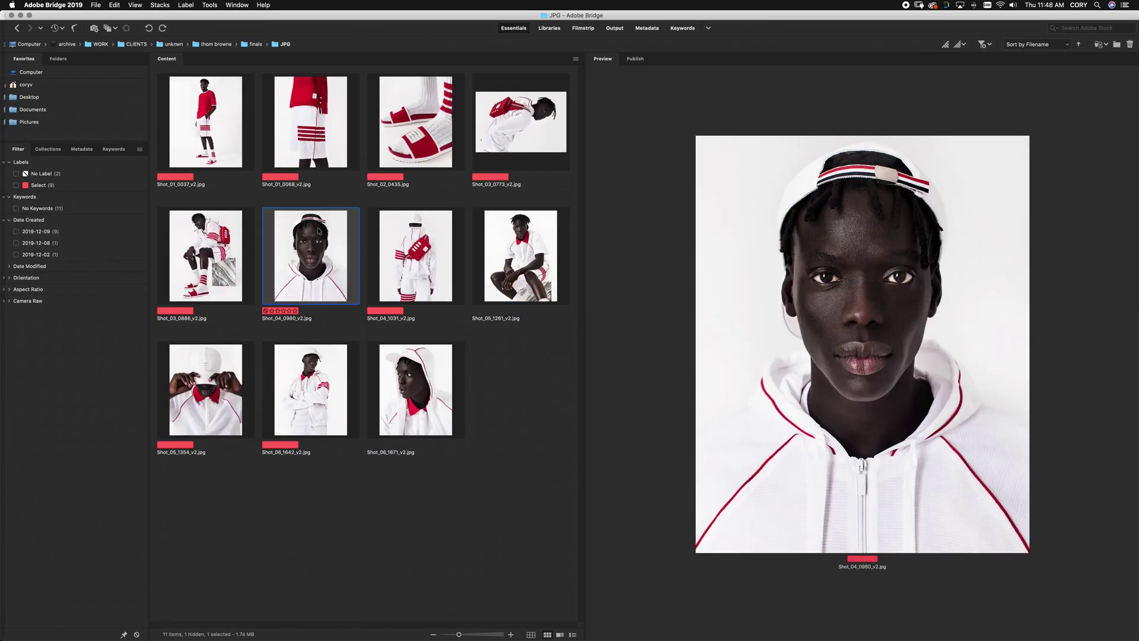
left_click(414, 391)
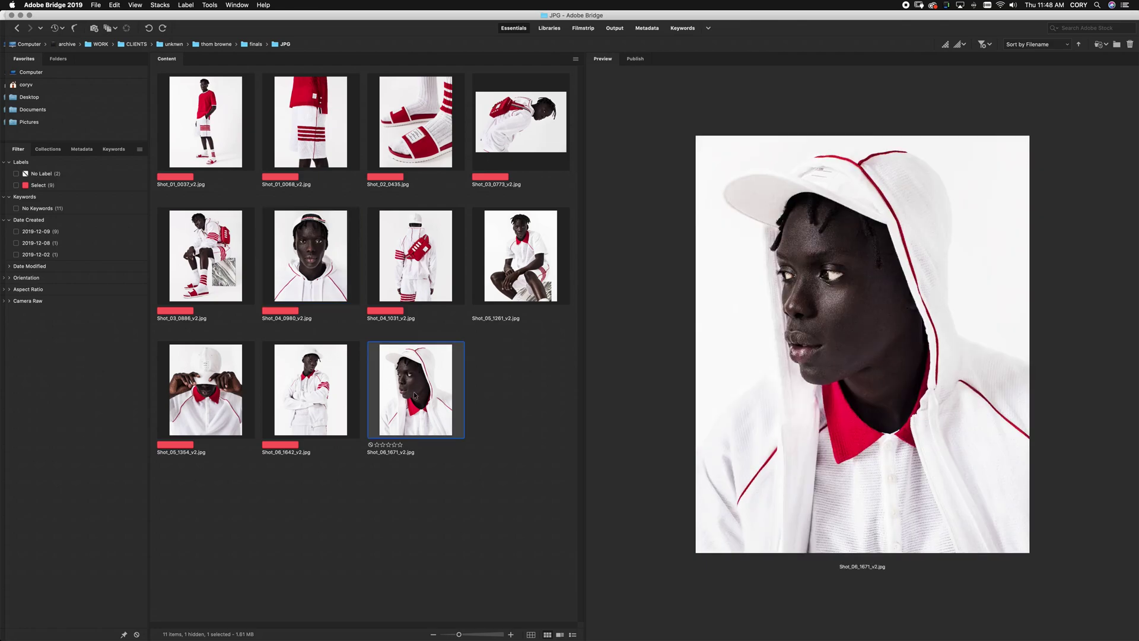
left_click(220, 259)
left_click(347, 157)
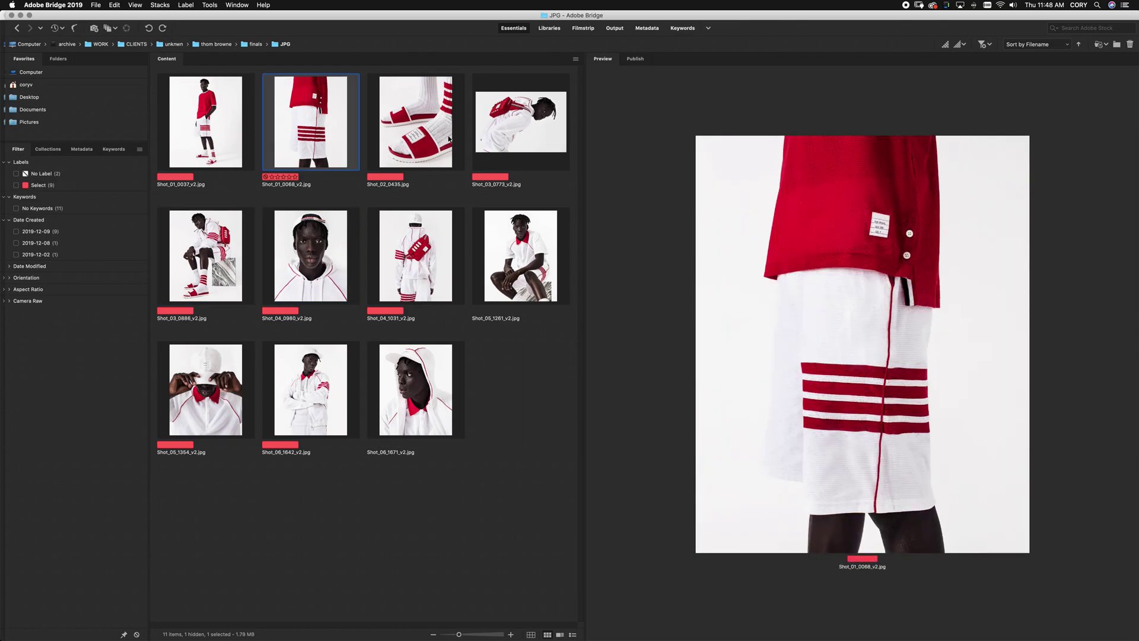
left_click(452, 151)
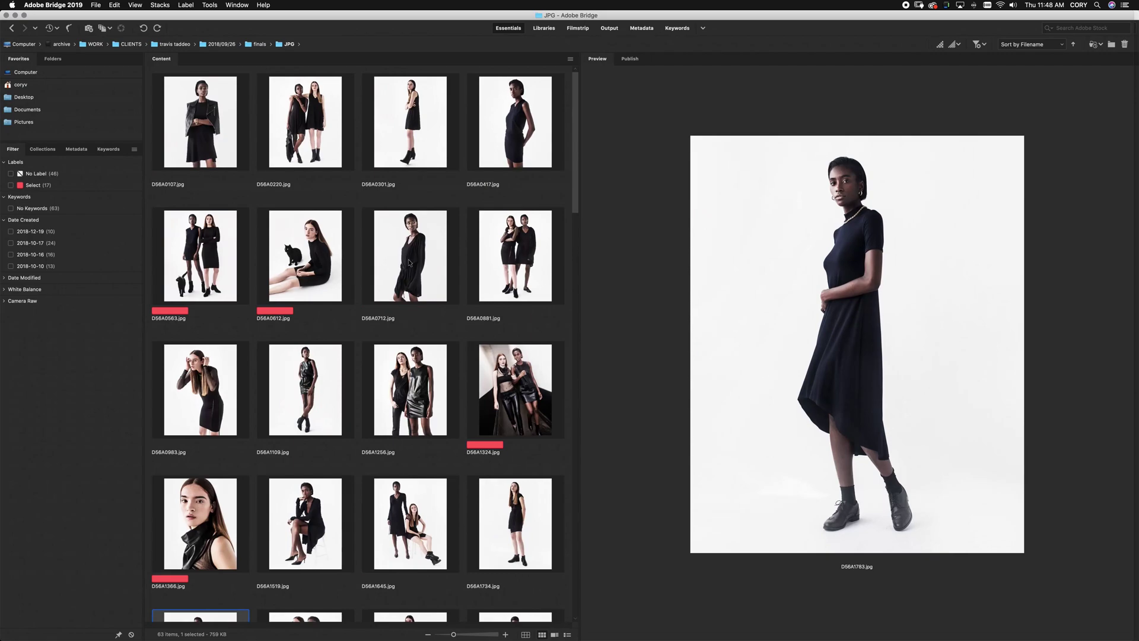
Select D56A0563, the cat photo, and magnify part of it at 200%
key("Up")
key("Up")
key("Up")
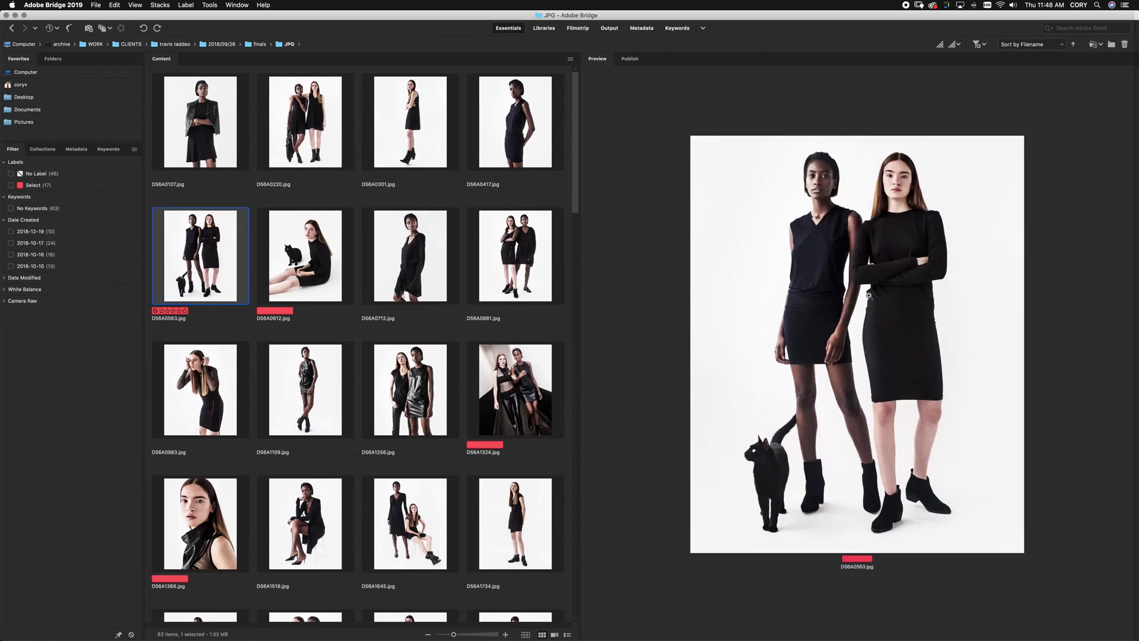
left_click(869, 295)
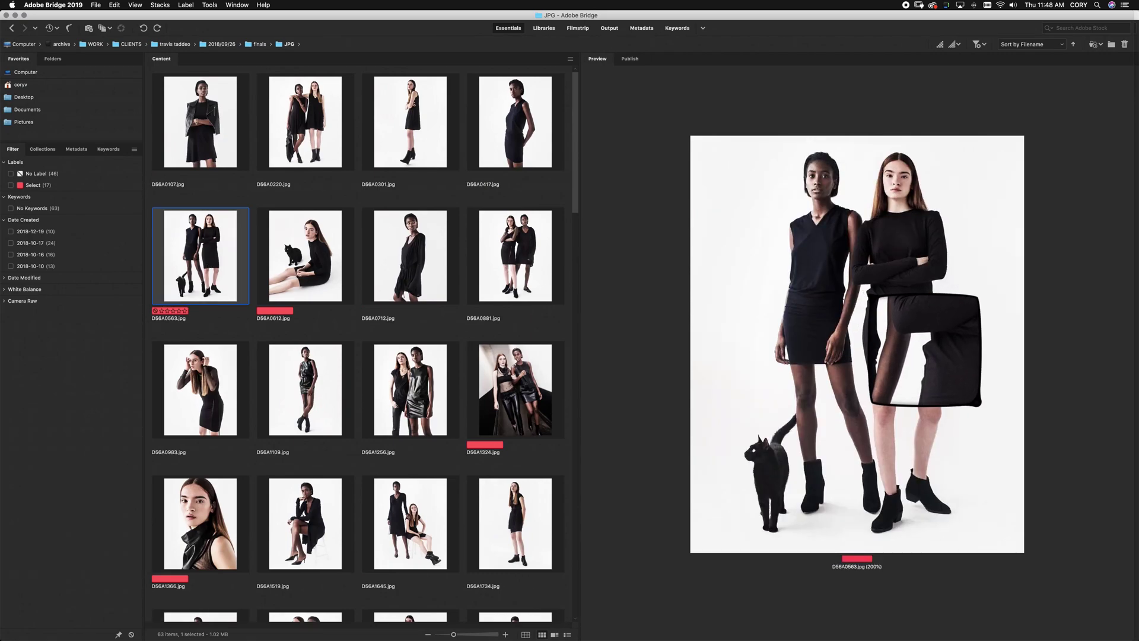
left_click_drag(868, 293, 858, 294)
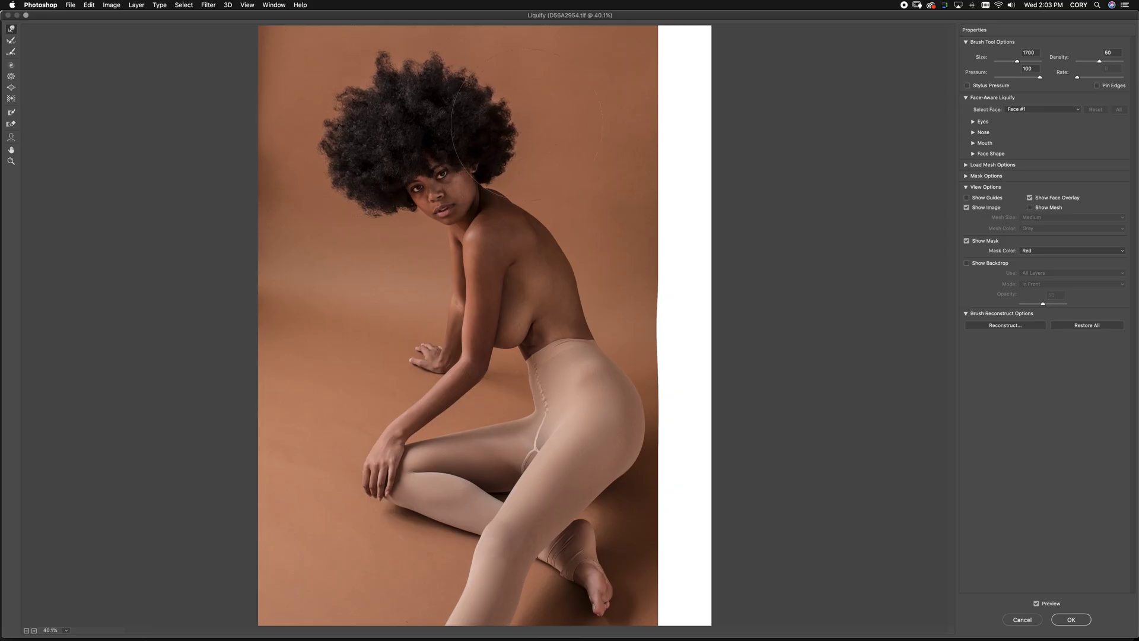
Shrink the Forward Warp brush to 1500 and push the seated woman's hair outline
key("bracketleft")
key("bracketleft")
mouse_move(516, 128)
left_mouse_down()
mouse_move(445, 73)
mouse_move(380, 72)
mouse_move(325, 119)
mouse_move(330, 212)
mouse_move(366, 239)
left_mouse_up()
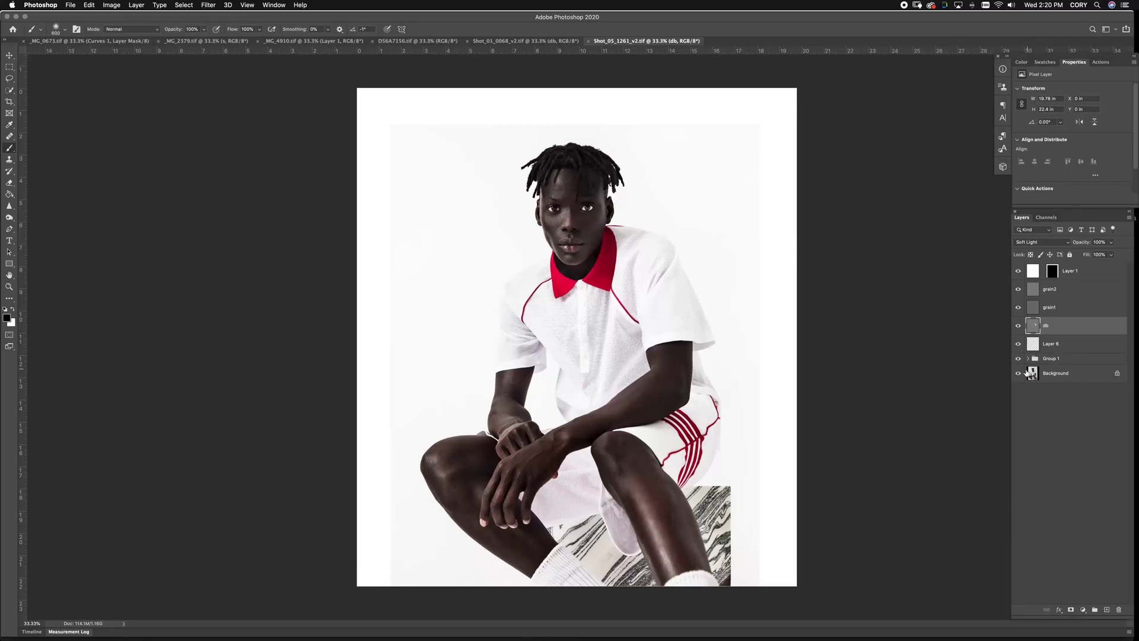
Compare the original photo with Group 1, Layer 1, grain2 and grain1 visible, then expand Group 1
left_click(1018, 373, "alt")
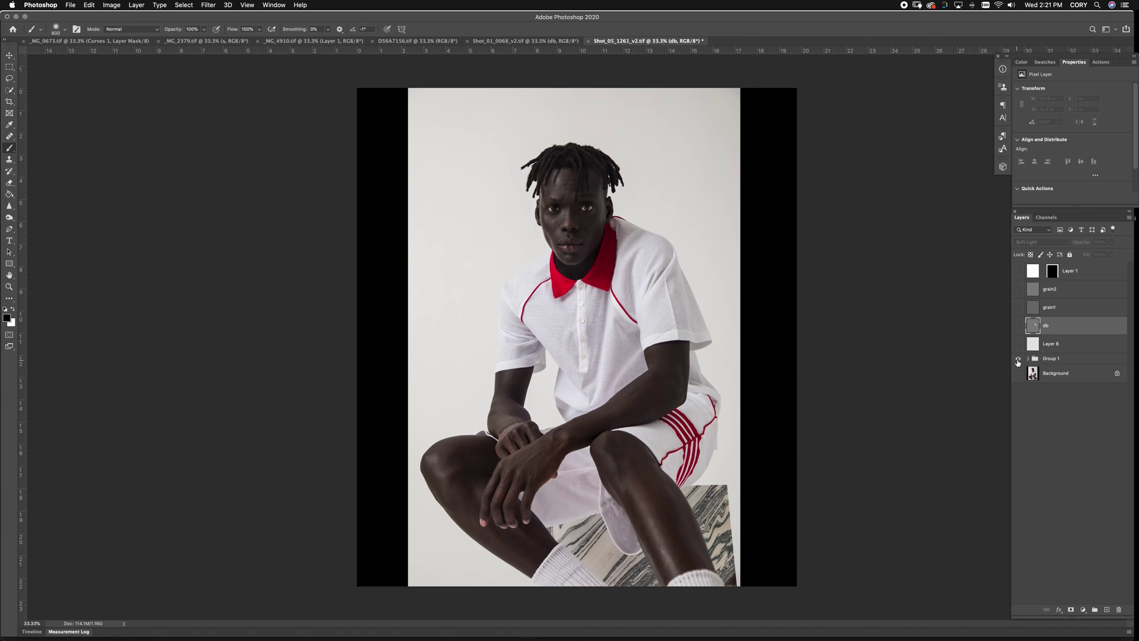
left_click(1019, 359)
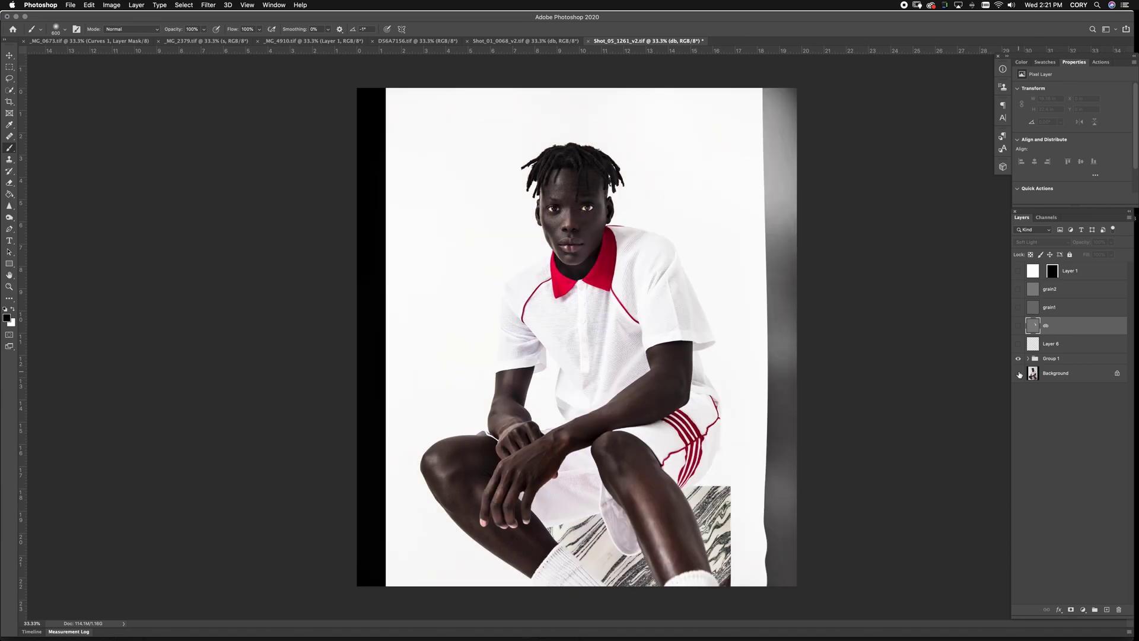
left_click_drag(1018, 303, 1018, 270)
left_click(1028, 359)
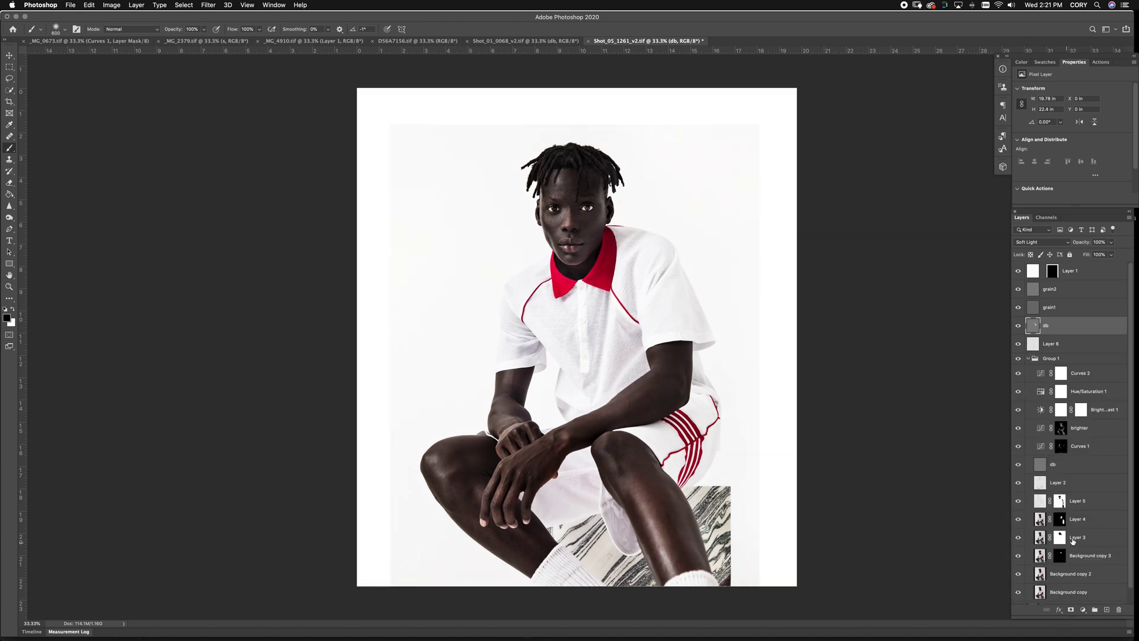
Show only Background through Background copy 2, then duplicate Background copy 2
scroll(1072, 523, "down", 1)
left_click(1018, 595, "alt")
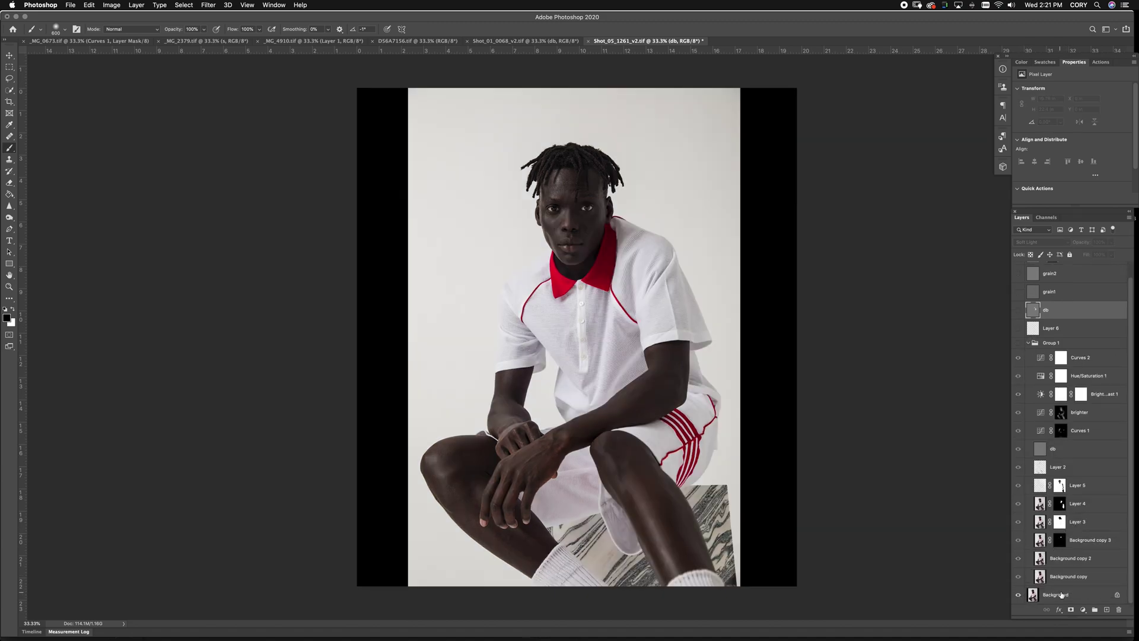
left_click_drag(1020, 579, 1107, 612)
left_click(1018, 543)
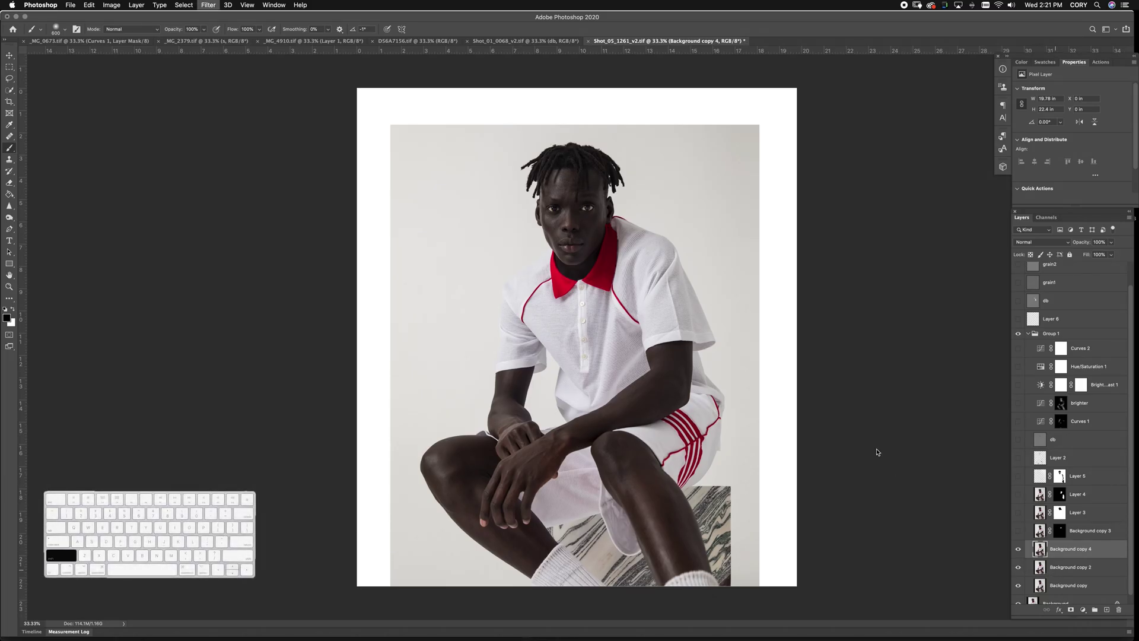
Liquify Background copy 4 with an 800 brush, pushing the neck and shoulder contour outward
key("super+shift+x")
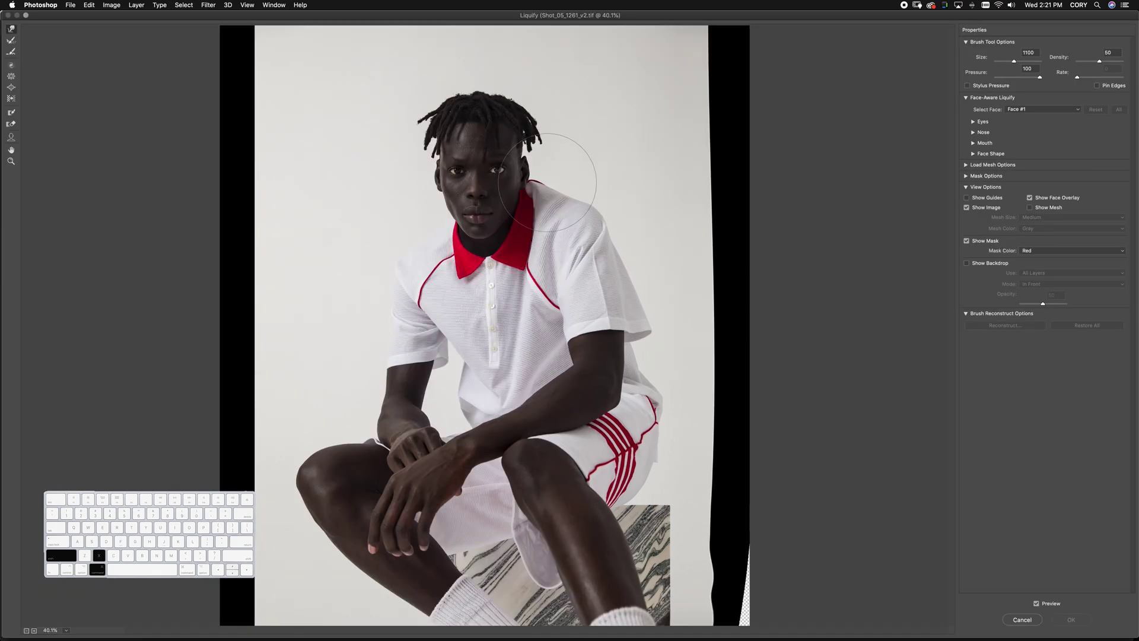
key("bracketleft")
key("bracketleft")
key("bracketleft")
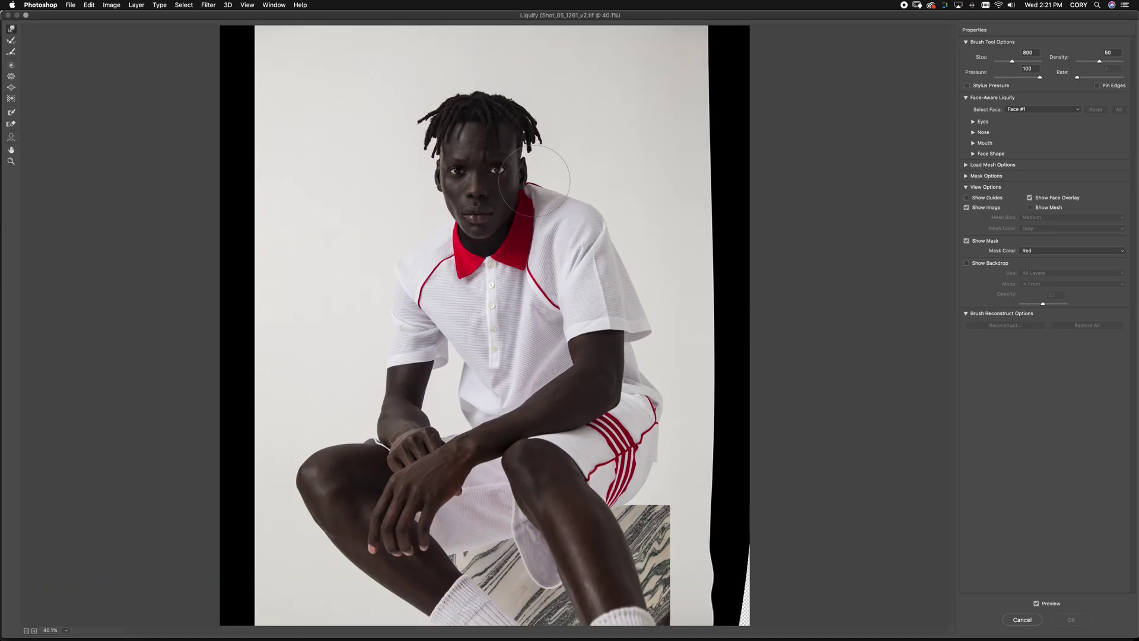
left_click_drag(534, 181, 527, 178)
key("bracketleft")
key("bracketleft")
key("bracketleft")
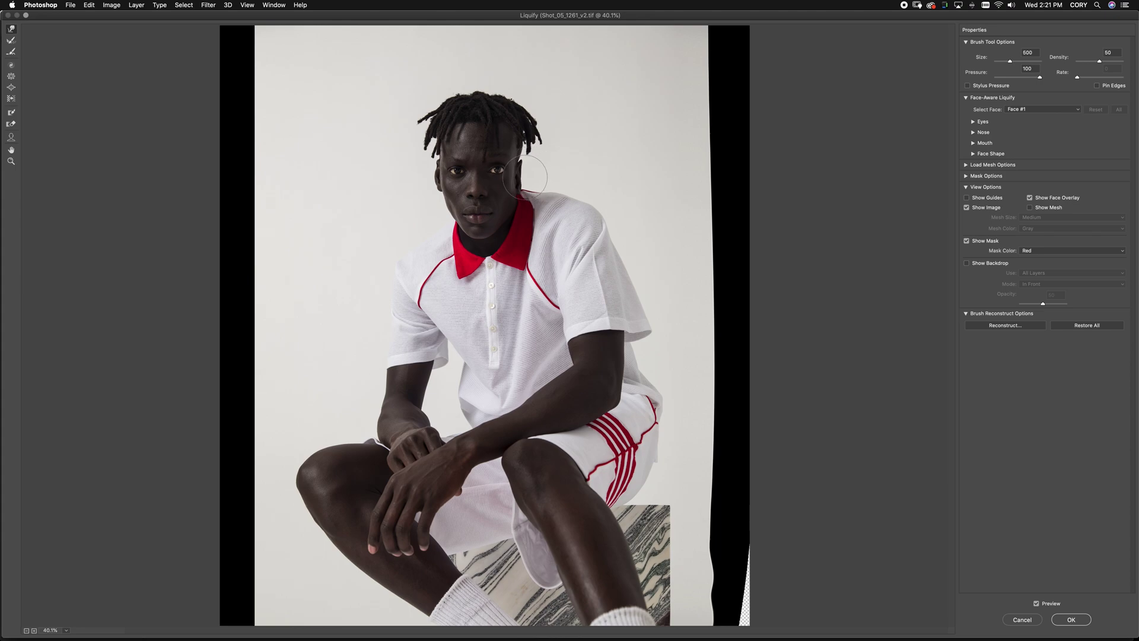
key("bracketleft")
key("bracketleft")
key("bracketright")
key("bracketright")
key("Return")
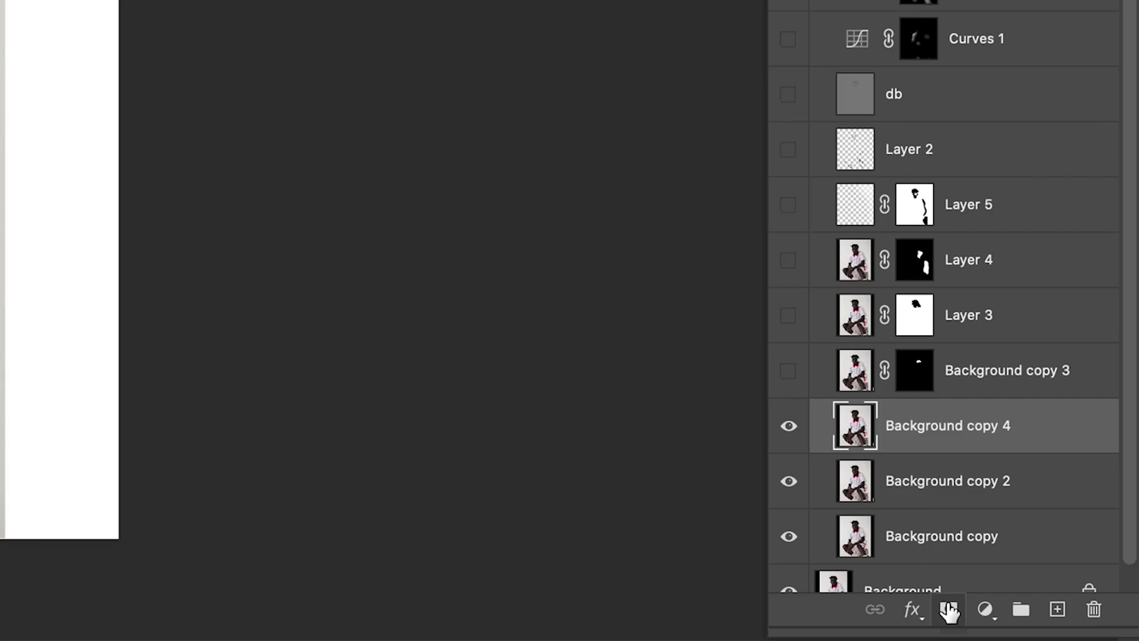
Add a black layer mask and paint the warp back in along the ear and collar
left_click(1071, 609)
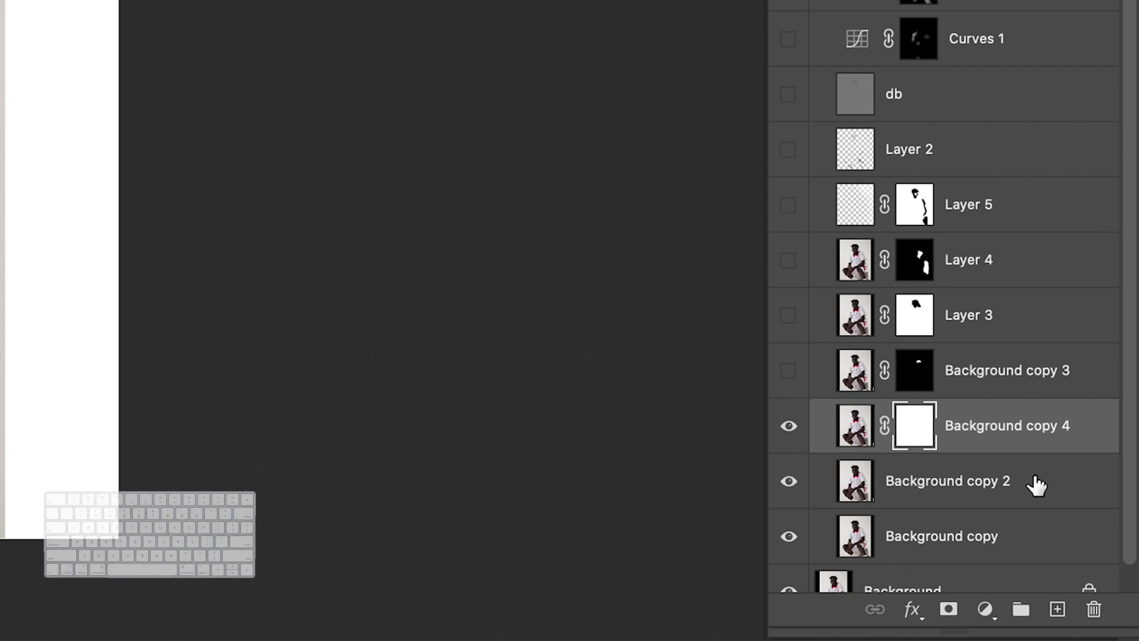
key("super+BackSpace")
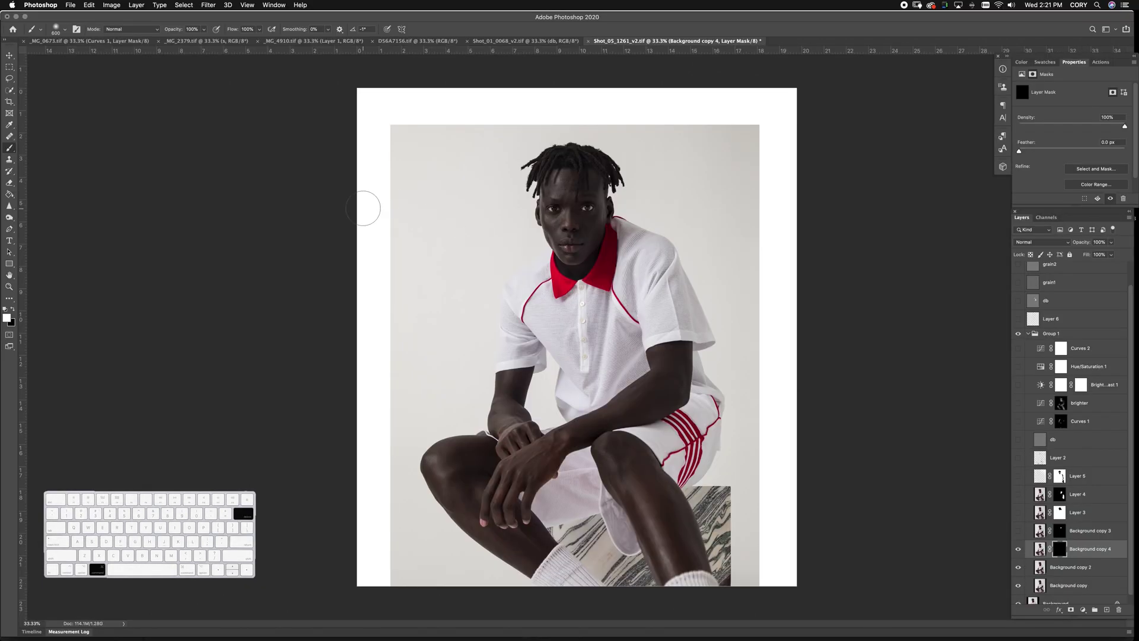
key("b")
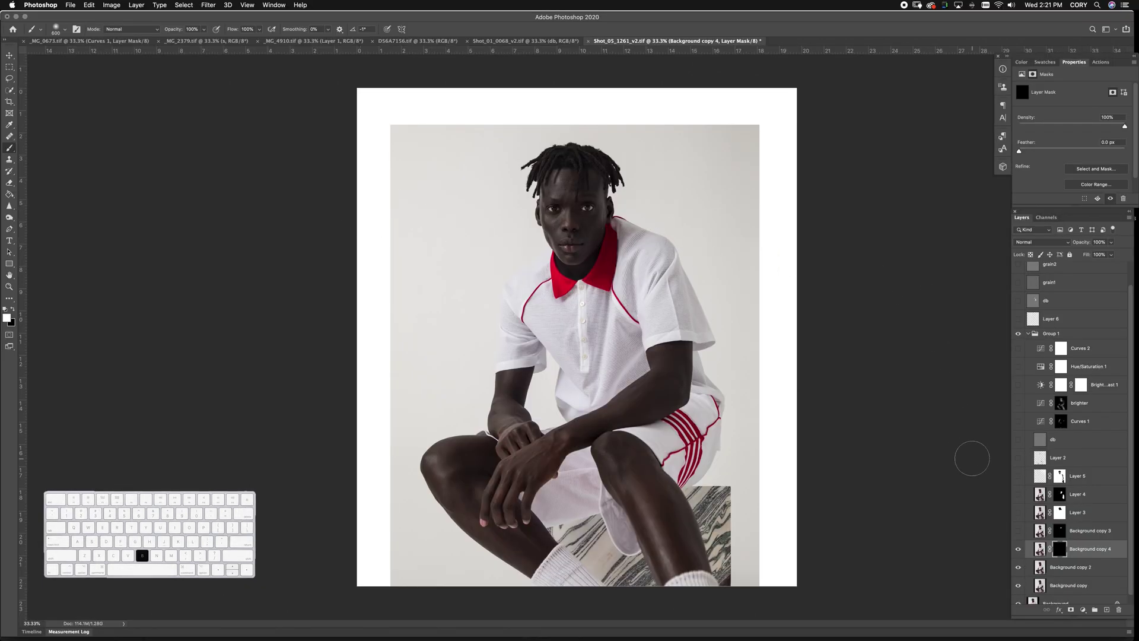
key("bracketleft")
key("bracketleft")
key("bracketleft")
key("bracketleft")
key("bracketleft")
scroll(558, 128, "up", 10)
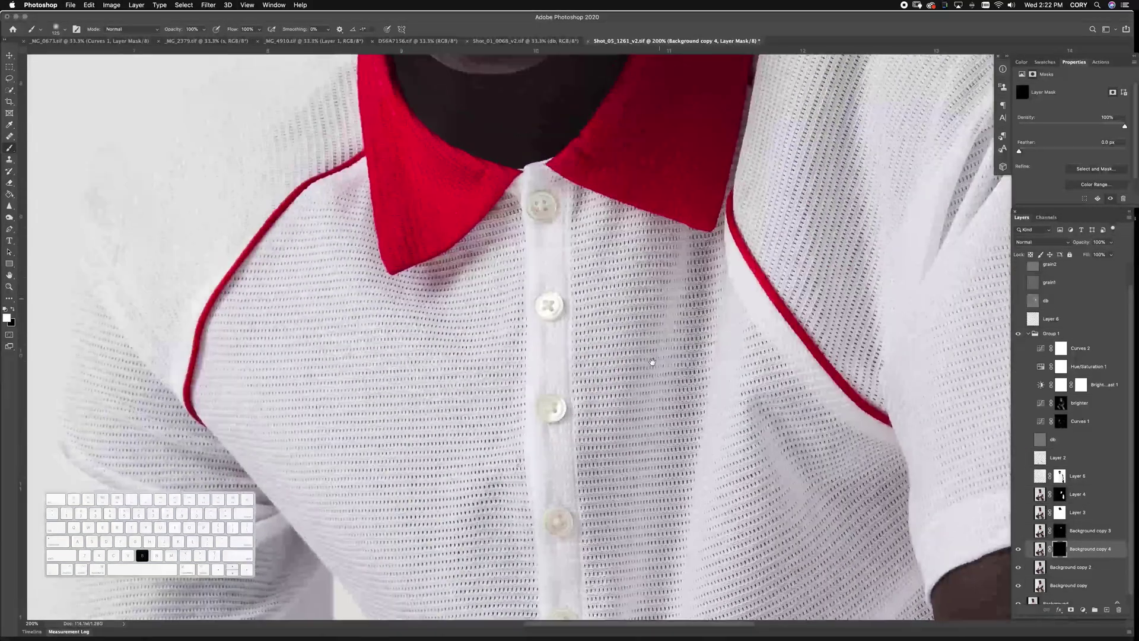
key("bracketleft")
key("bracketleft")
key("bracketleft")
key("bracketleft")
key("bracketleft")
key("bracketleft")
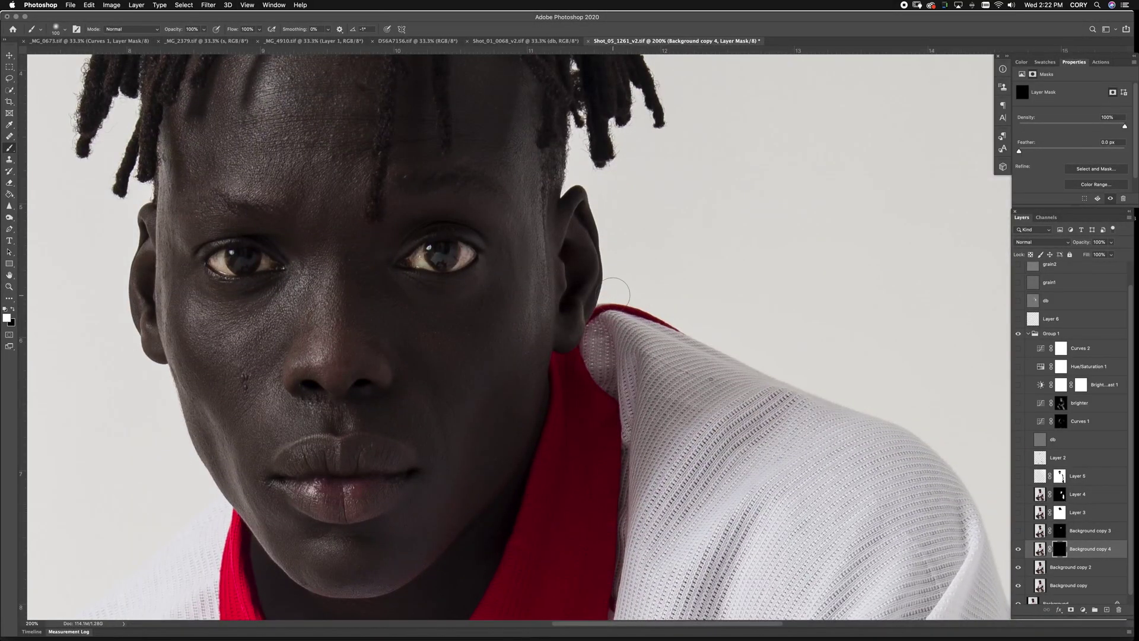
mouse_move(609, 300)
left_mouse_down()
mouse_move(601, 326)
mouse_move(613, 298)
mouse_move(564, 361)
mouse_move(584, 349)
mouse_move(555, 361)
mouse_move(570, 380)
left_mouse_up()
key("bracketleft")
key("bracketleft")
key("bracketright")
Mask the warp back out along the neck edge with a small brush
key("x")
key("cmd+0")
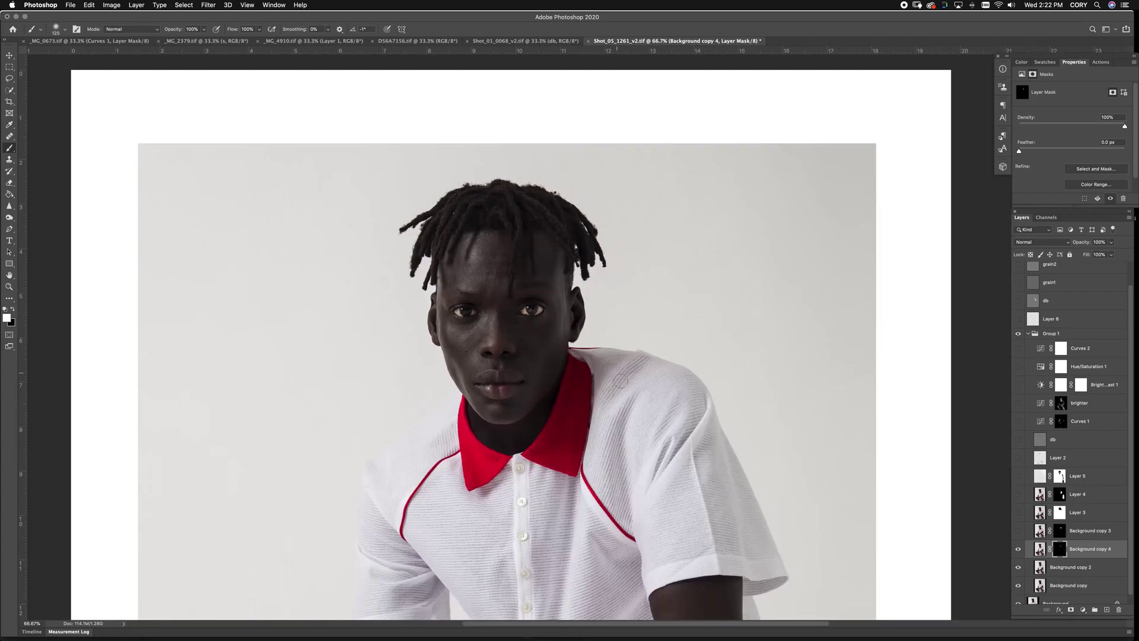
scroll(509, 433, "up", 8)
key("bracketleft")
key("bracketleft")
left_click_drag(509, 434, 525, 373)
key("x")
key("cmd+0")
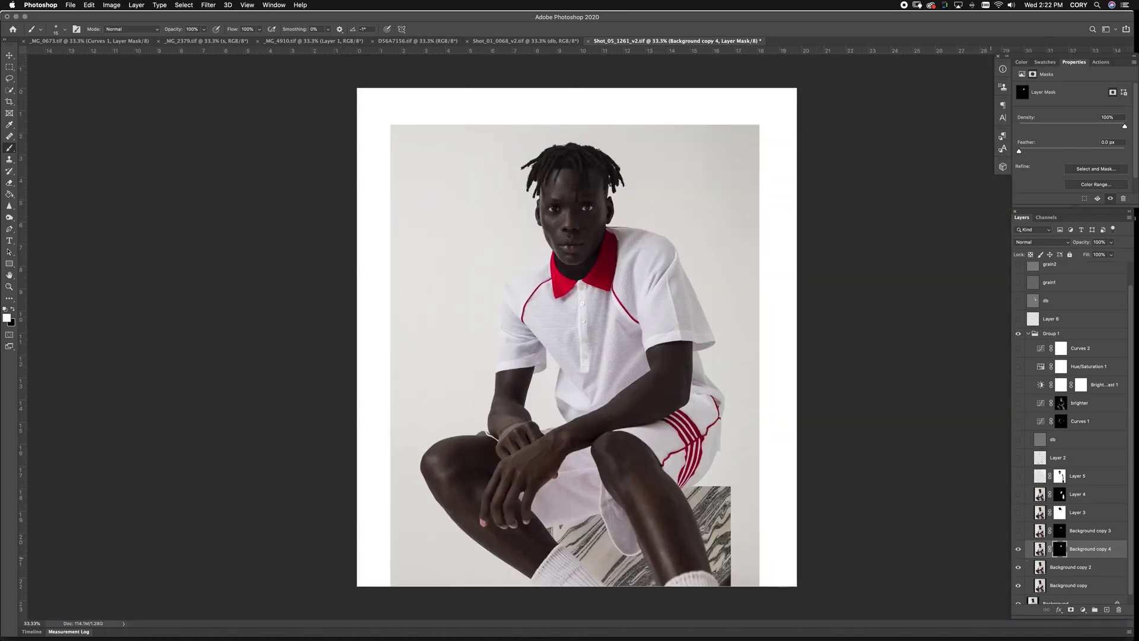
Compare the collar against Background copy 3, show Layer 3, and stamp visible layers into Layer 7
left_click(1017, 532)
left_click(1018, 532)
left_click(1019, 513)
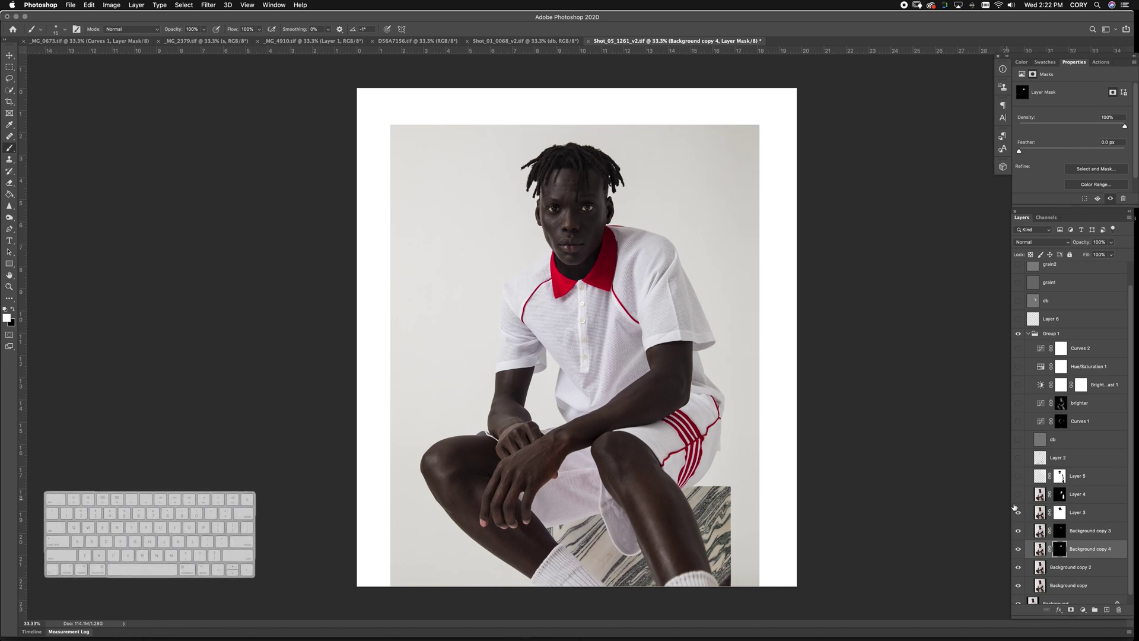
key("super+alt+shift+n")
key("super+alt+shift+e")
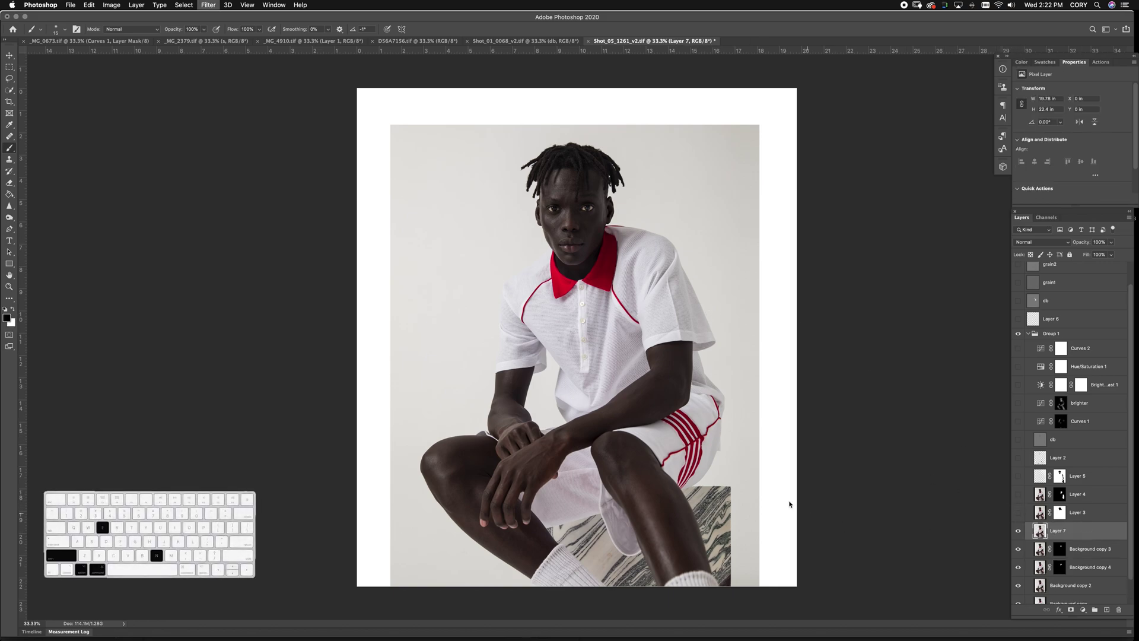
Liquify Layer 7, zoomed on the collar, pushing the red collar edge near the shoulder with a 250 brush
key("super+shift+x")
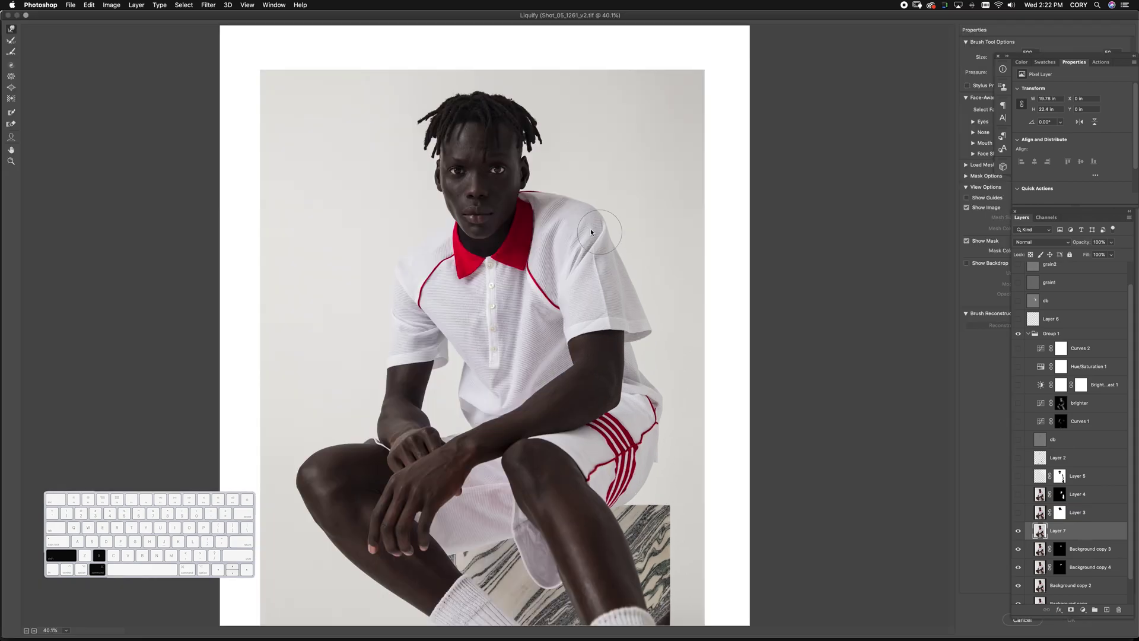
key("super+1")
scroll(566, 248, "up", 5)
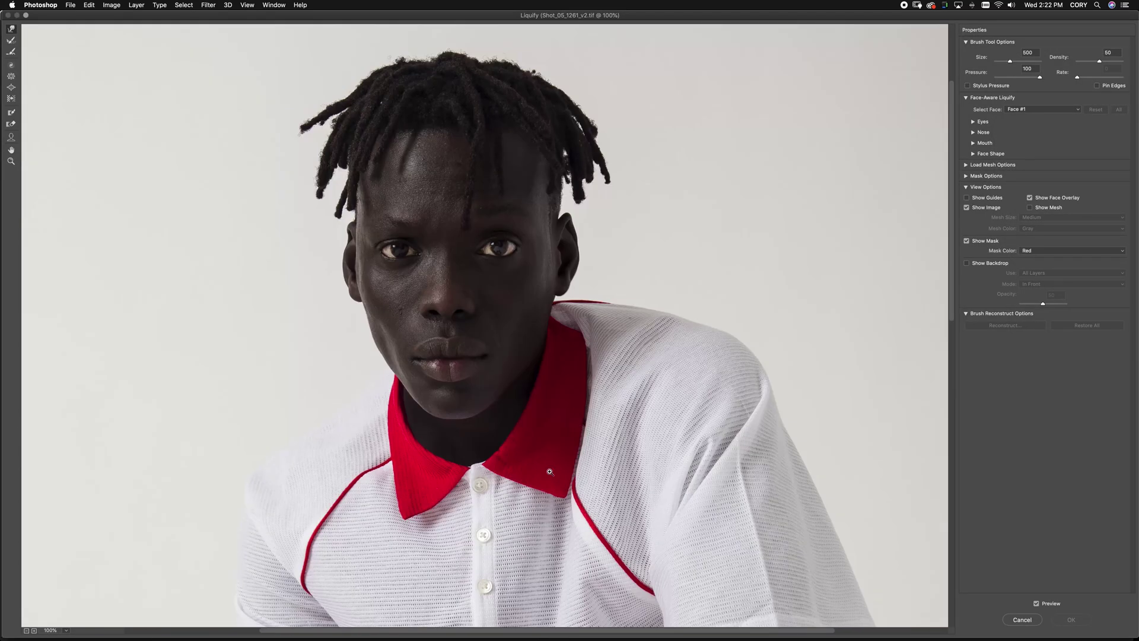
key("super+equal")
key("bracketleft")
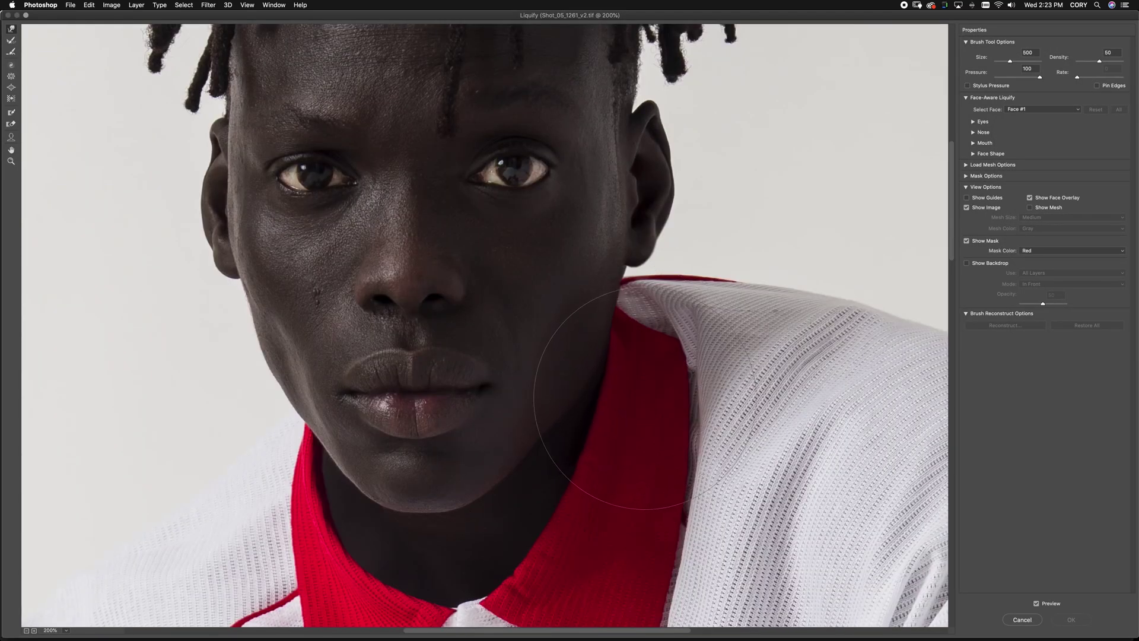
key("bracketleft")
key("bracketleft")
left_click_drag(648, 356, 632, 296)
key("bracketright")
key("bracketright")
key("bracketleft")
key("bracketleft")
key("bracketleft")
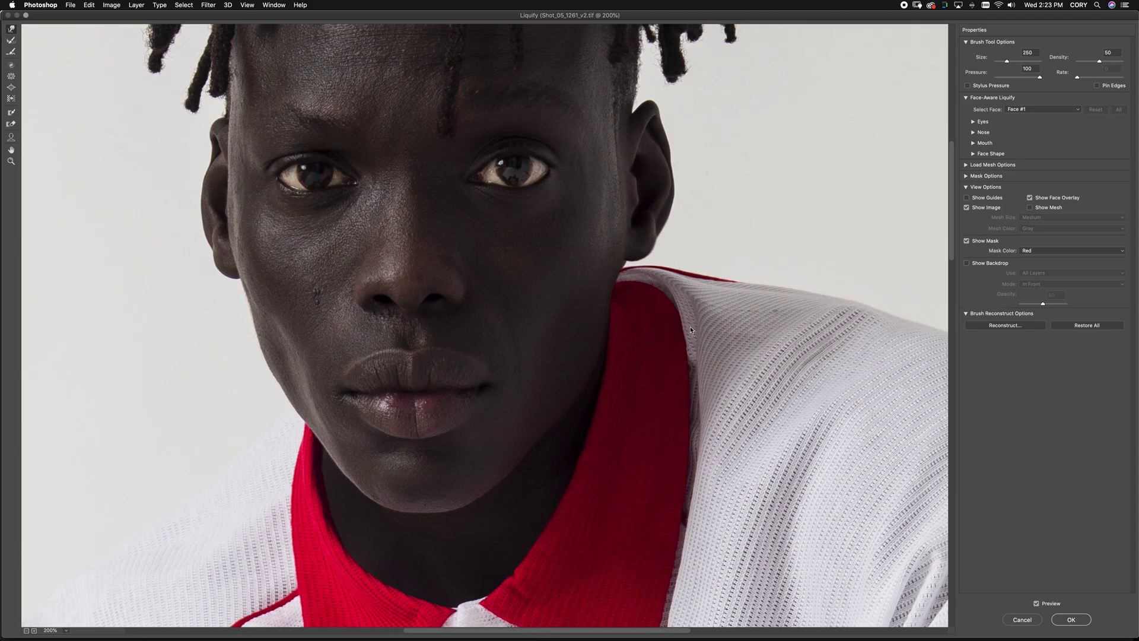
key("Return")
left_click(1071, 611, "alt")
Reveal the warped collar edge through the mask at 33.33%, then switch to Shot_01_0068_v2
scroll(556, 367, "up", 5)
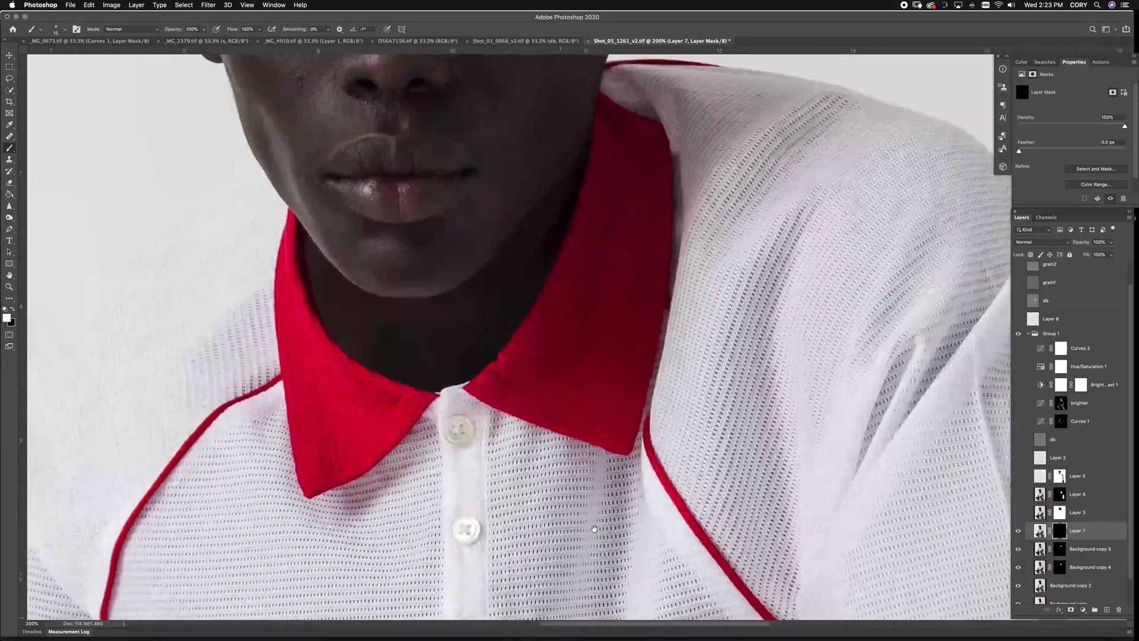
mouse_move(578, 327)
left_mouse_down()
mouse_move(620, 345)
mouse_move(628, 362)
left_mouse_up()
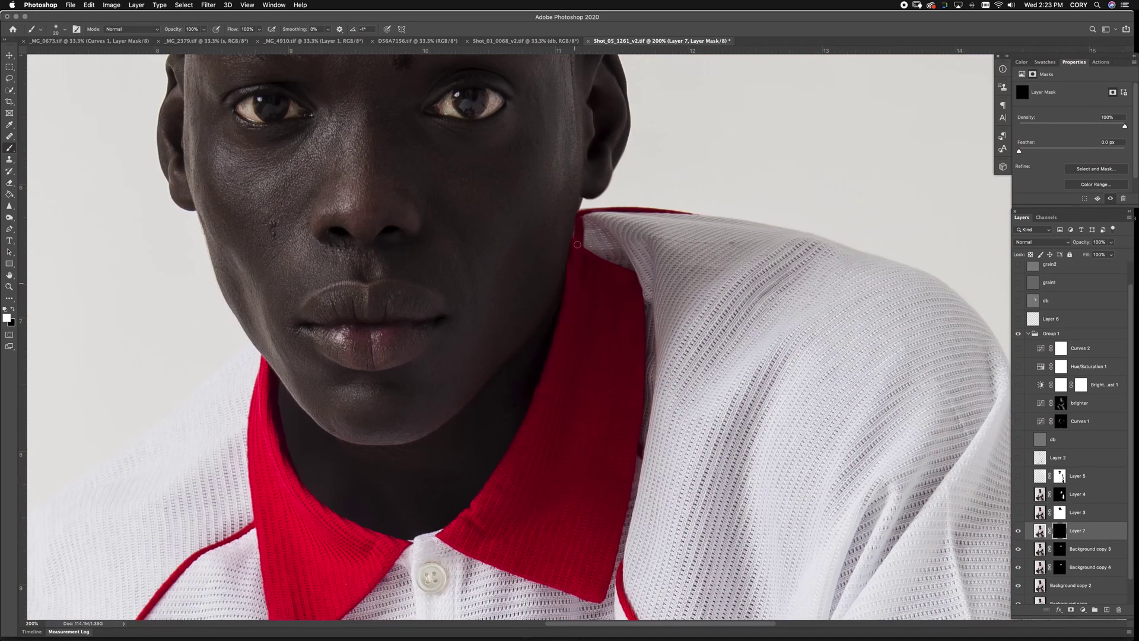
mouse_move(579, 216)
left_mouse_down()
mouse_move(640, 291)
mouse_move(594, 215)
left_mouse_up()
key("x")
key("super+minus")
key("super+minus")
key("super+minus")
key("super+minus")
key("super+minus")
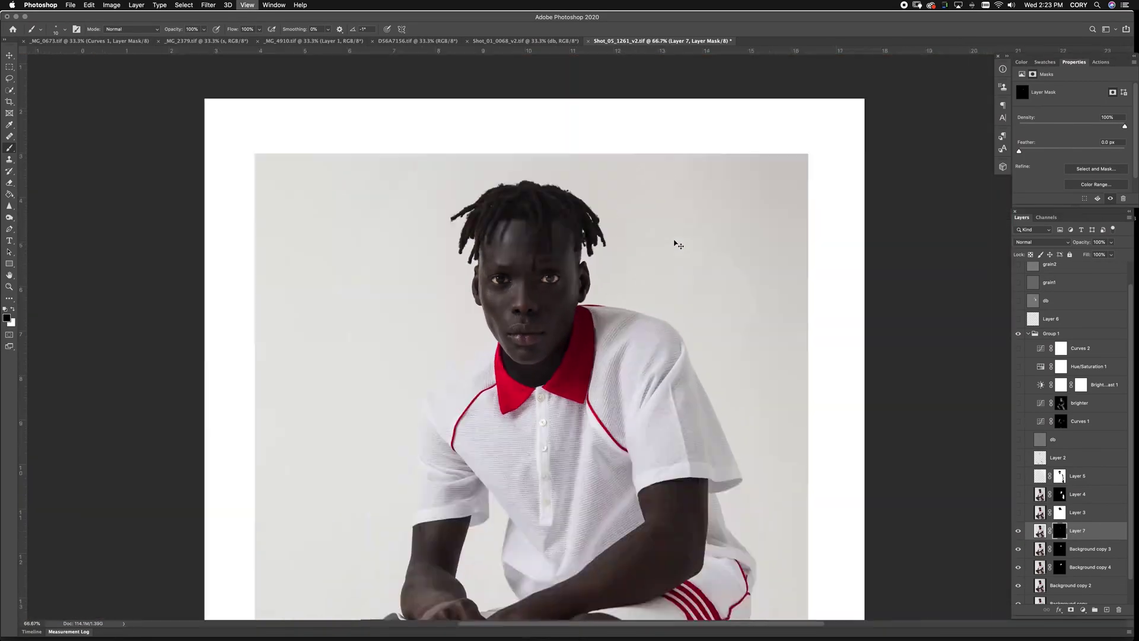
key("super+plus")
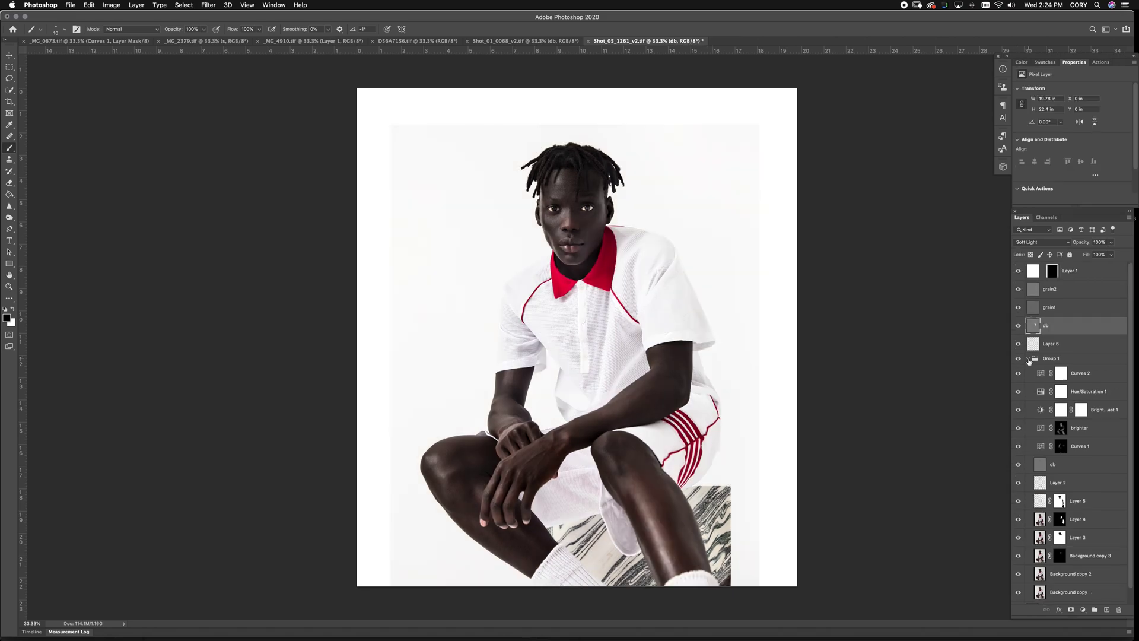
left_click(1028, 358)
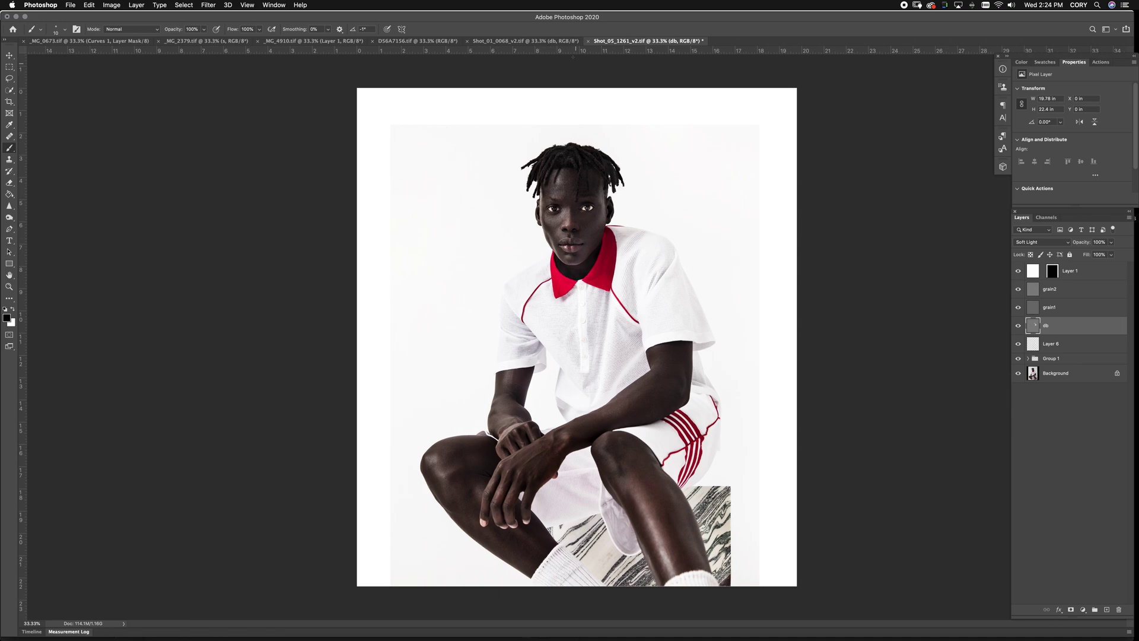
left_click(544, 41)
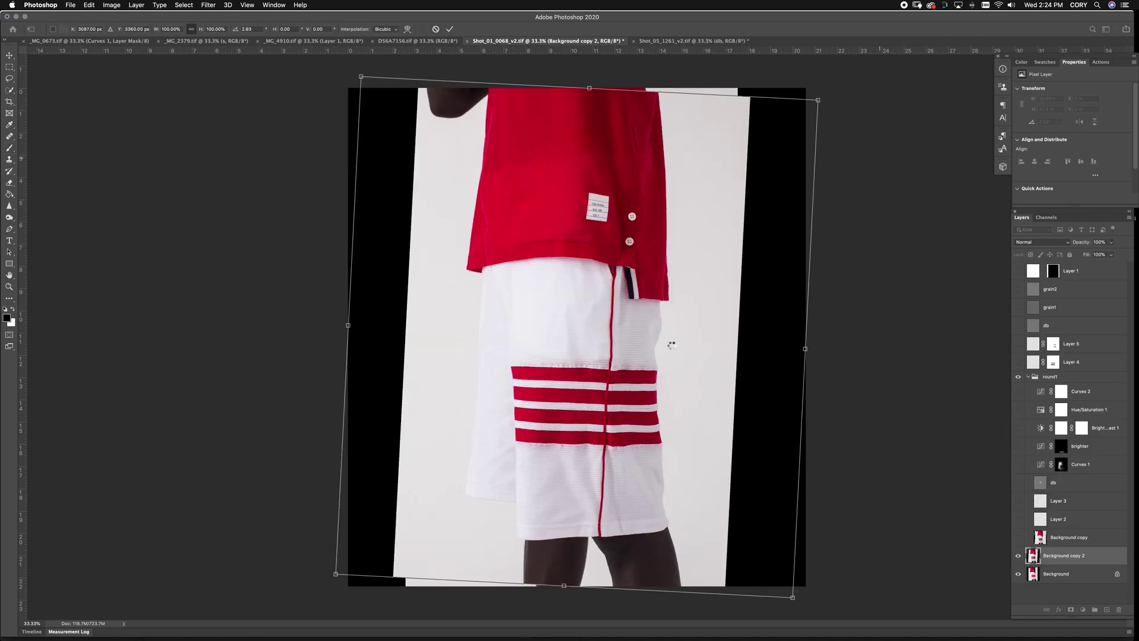
Commit the background copy's rotation and warp the photo edge outward in Liquify with a 700 brush
key("Return")
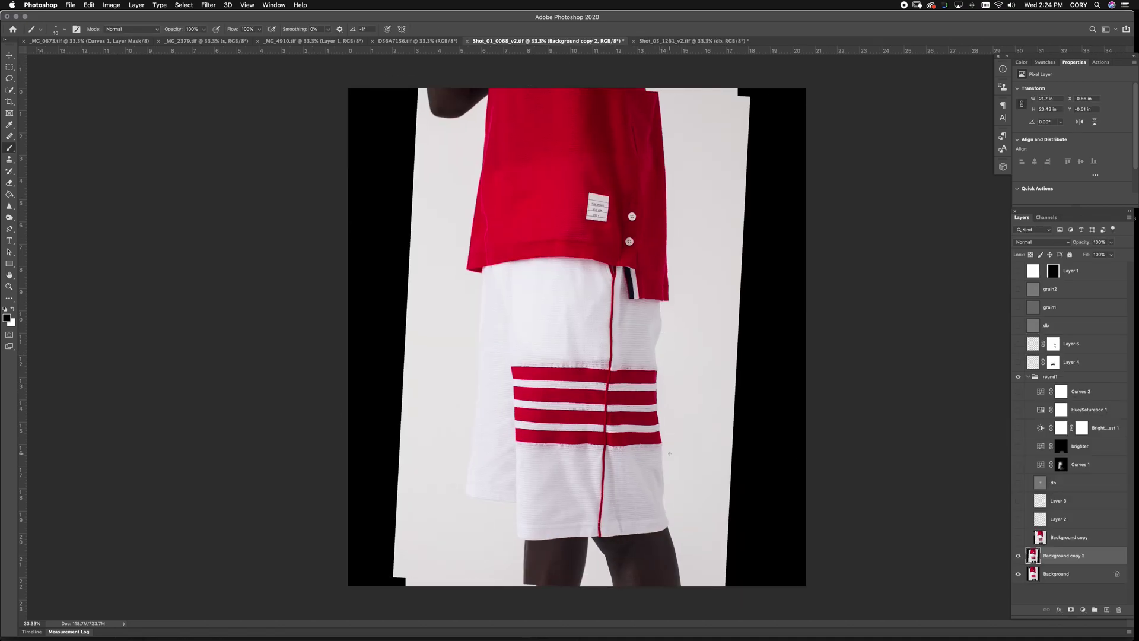
key("super+shift+x")
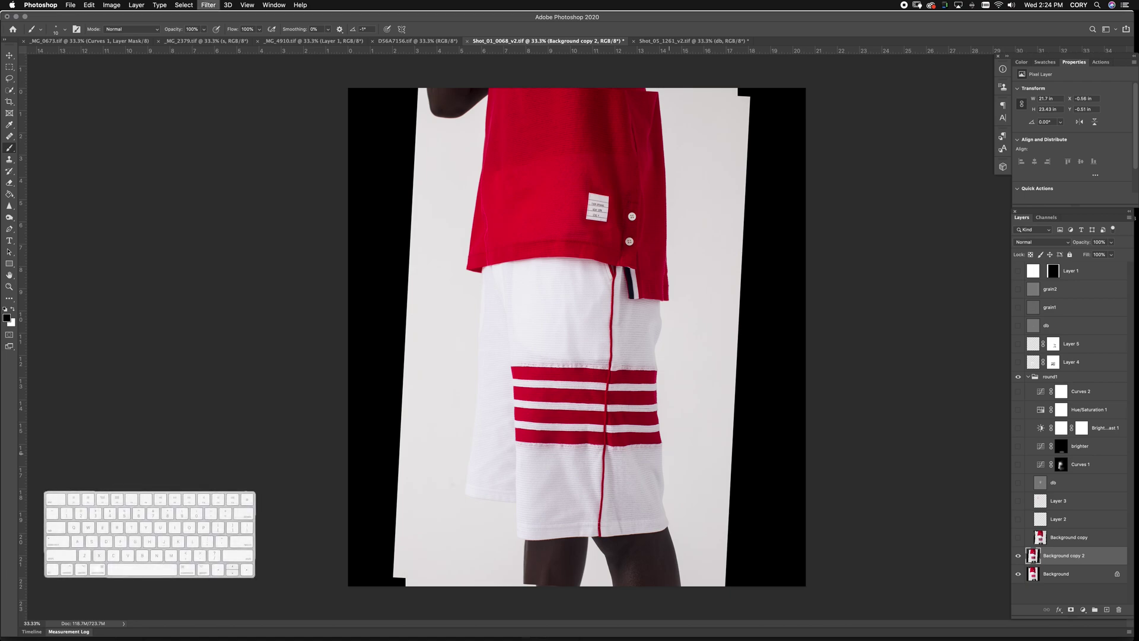
key("super+shift+x")
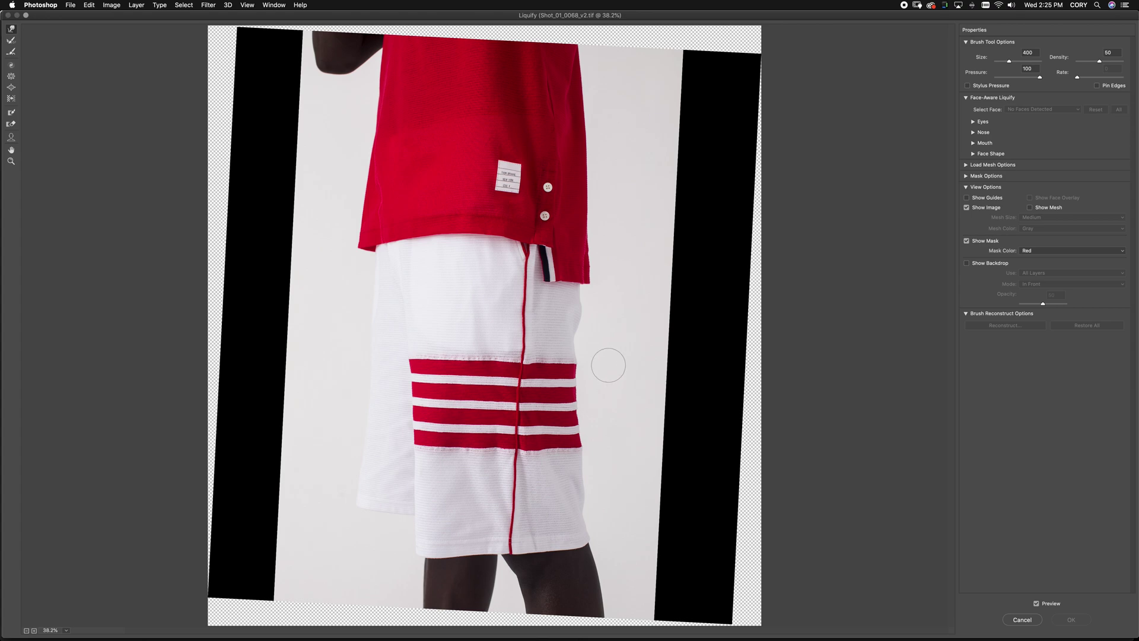
key("bracketright")
key("bracketright")
key("bracketright")
left_click(598, 362)
Apply the warp, show the upper layers, and switch to D56A7156
key("bracketright")
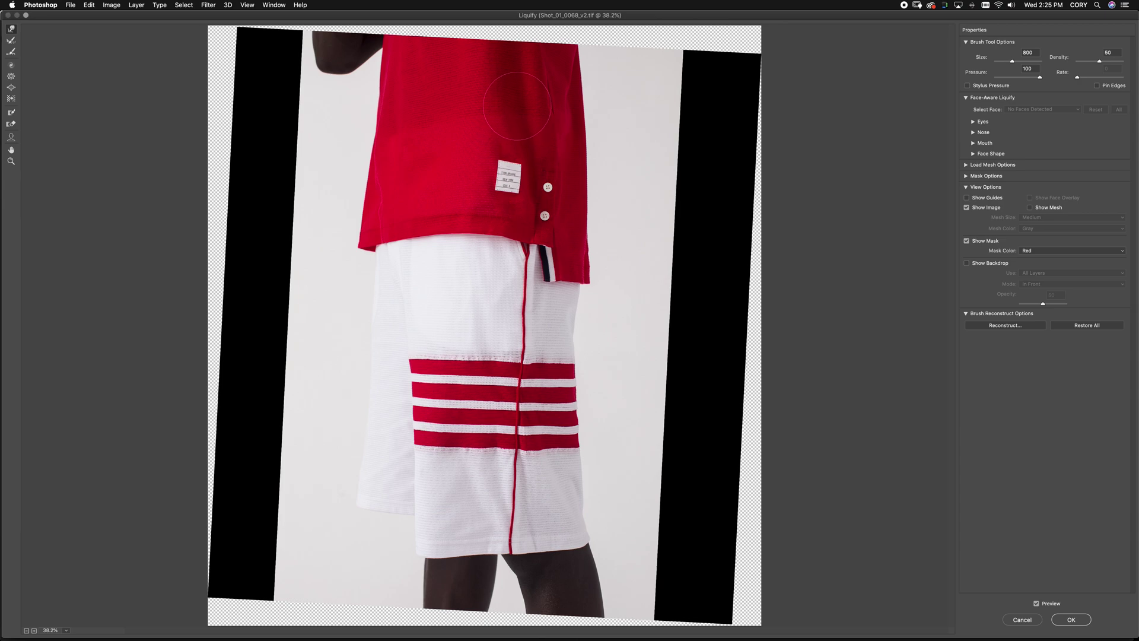
key("bracketleft")
key("bracketleft")
key("bracketleft")
key("bracketleft")
key("bracketleft")
key("Return")
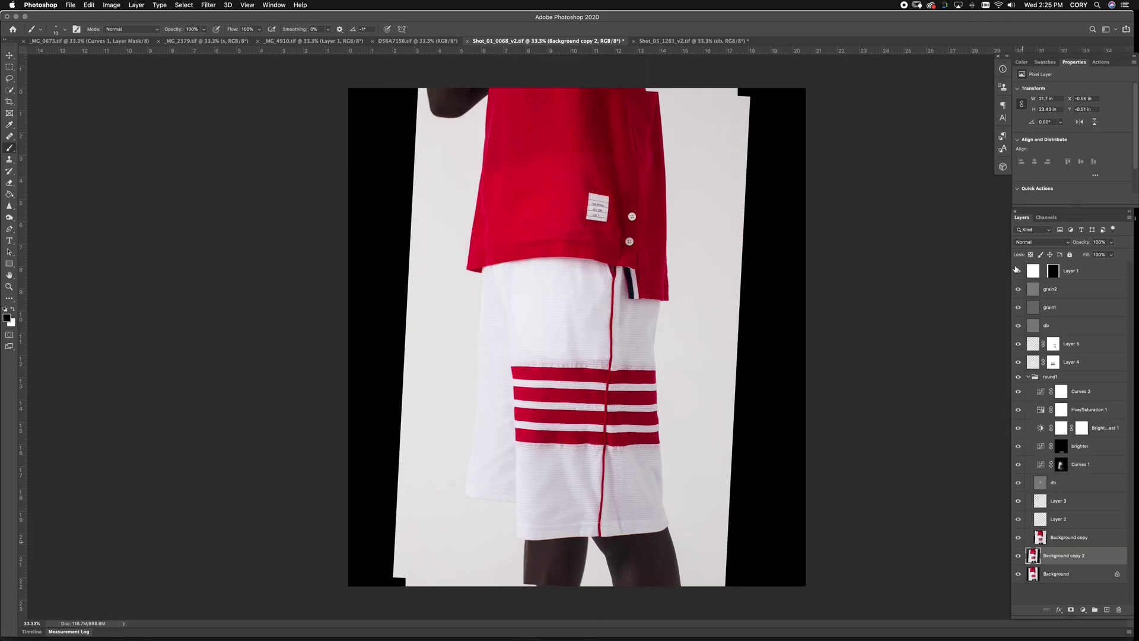
left_click(1017, 270)
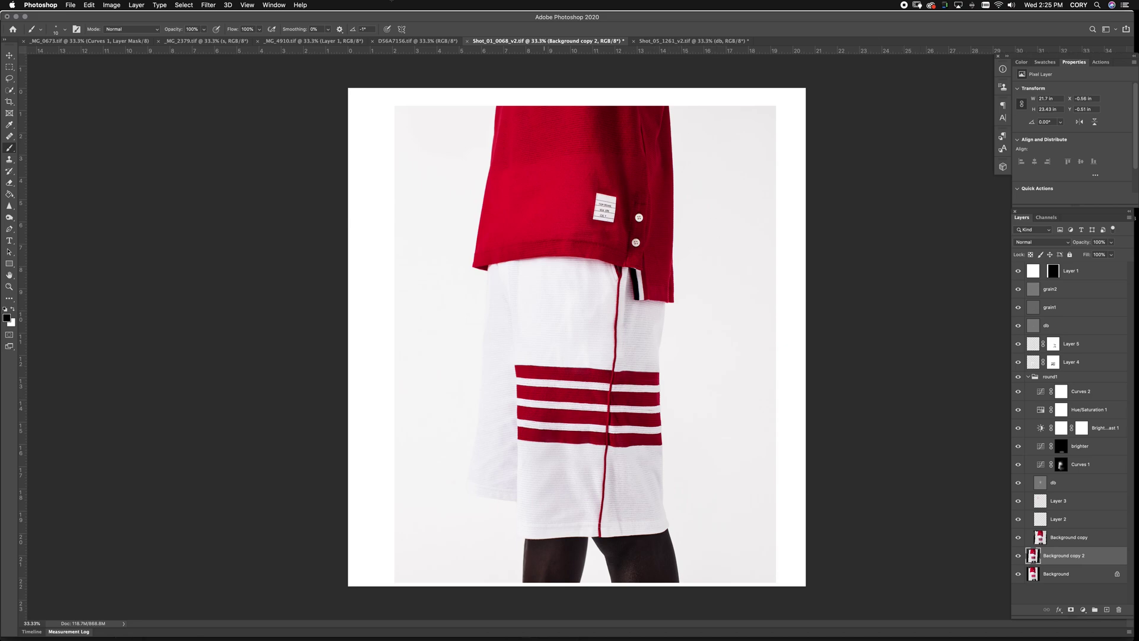
left_click(415, 41)
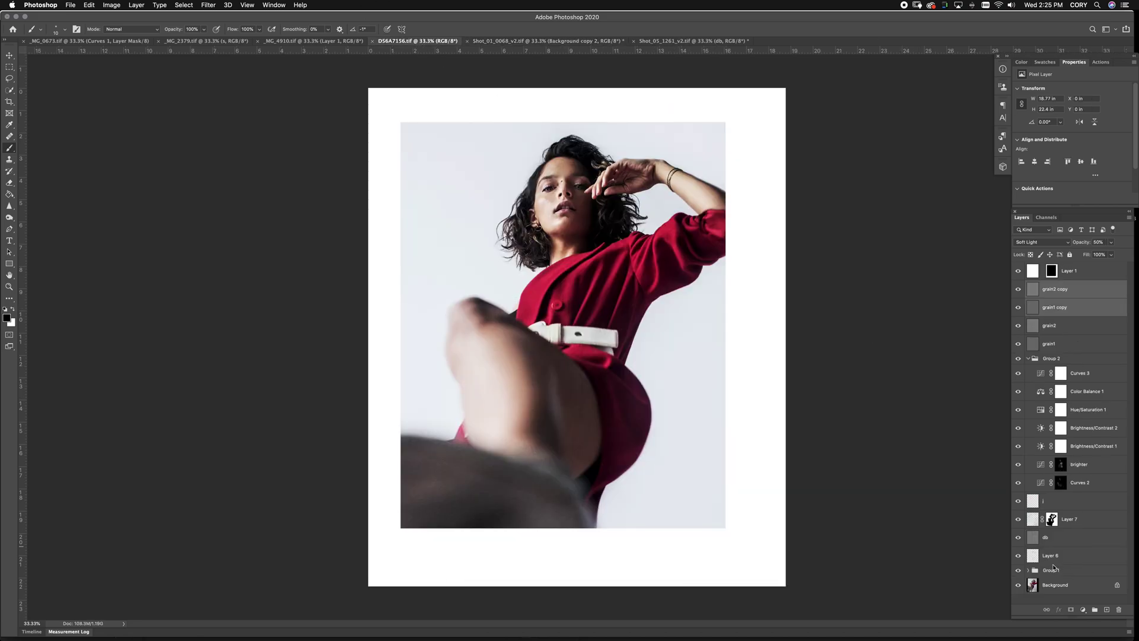
Restore the rotated composite, Group 2's white frame, and Layers 2 and 4 covering the black corners
left_click(1018, 584, "alt")
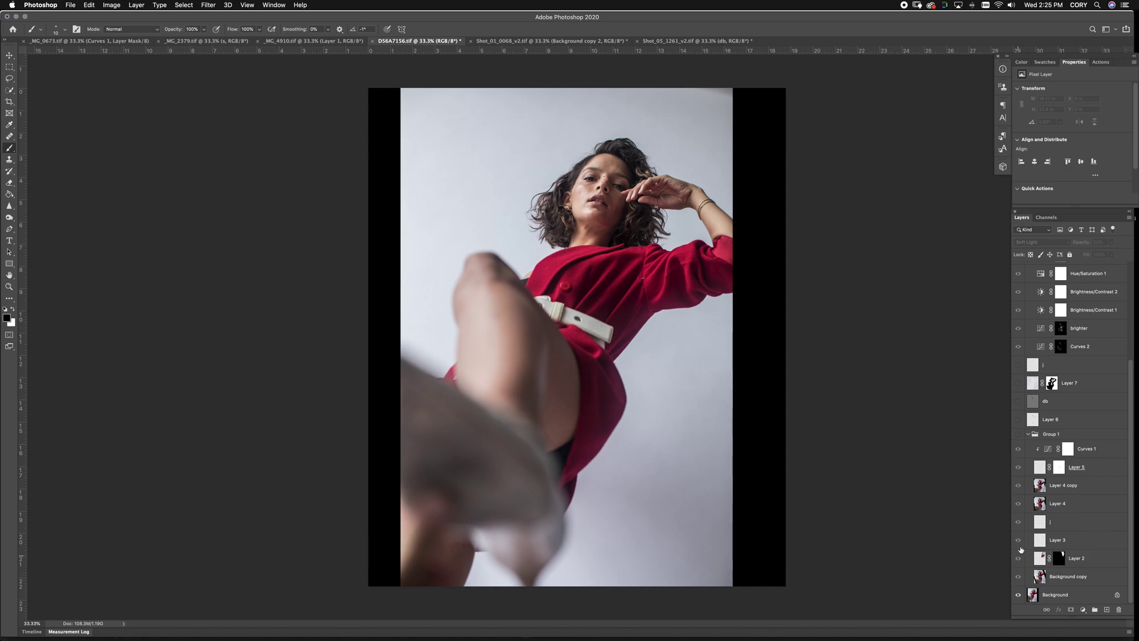
left_click(1019, 458, "alt")
scroll(1016, 285, "up", 5)
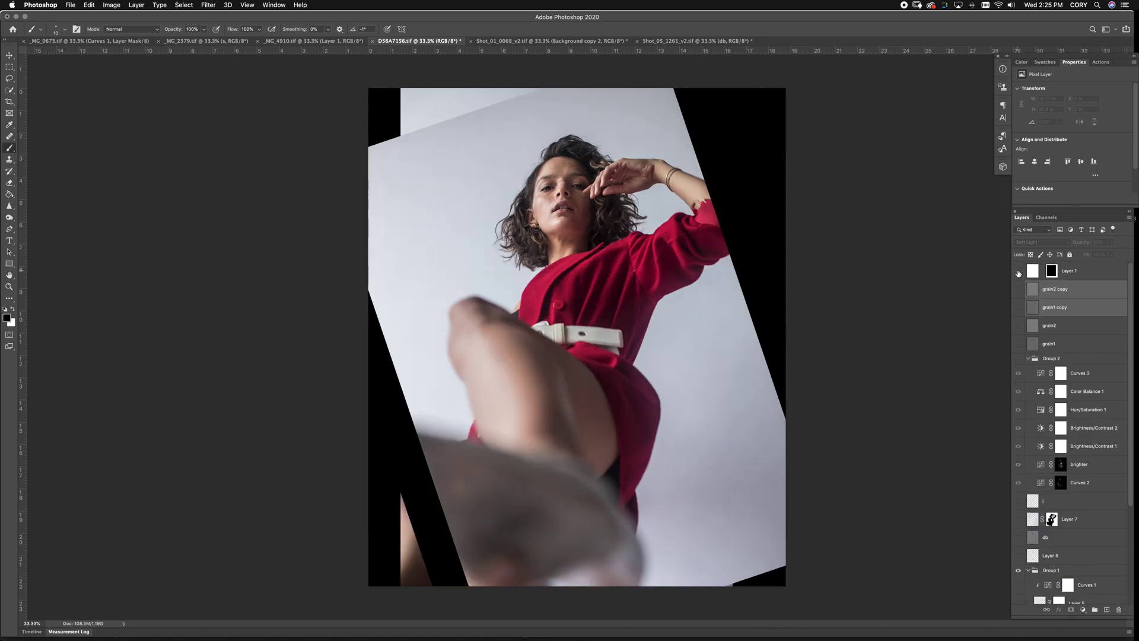
left_click(1018, 360)
left_click(1028, 359)
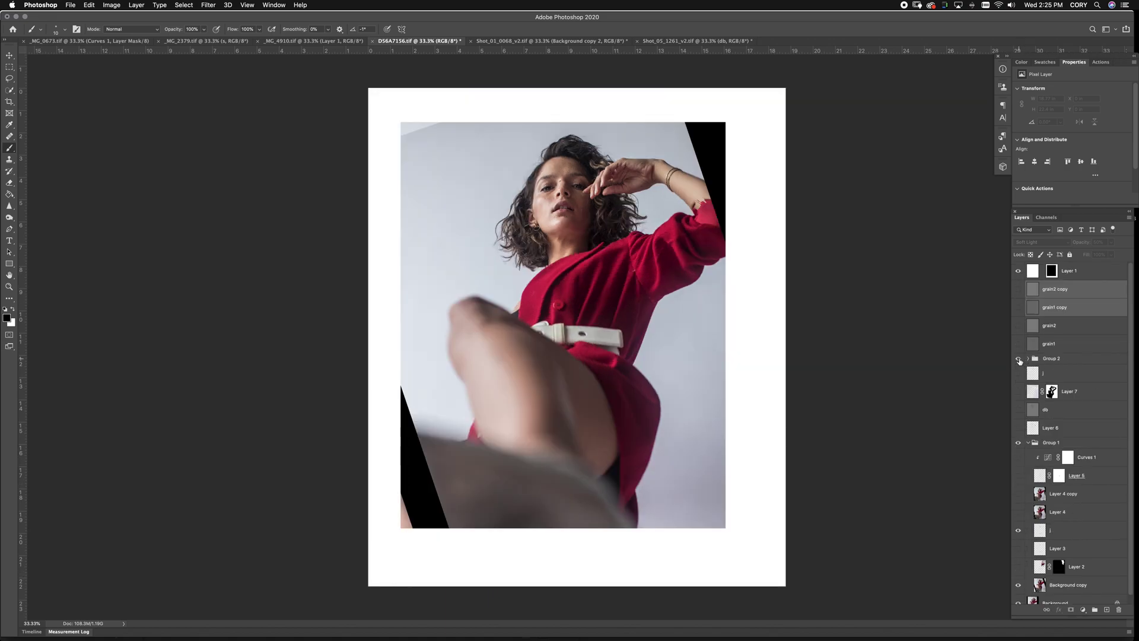
scroll(1019, 475, "down", 1)
left_click(1019, 559)
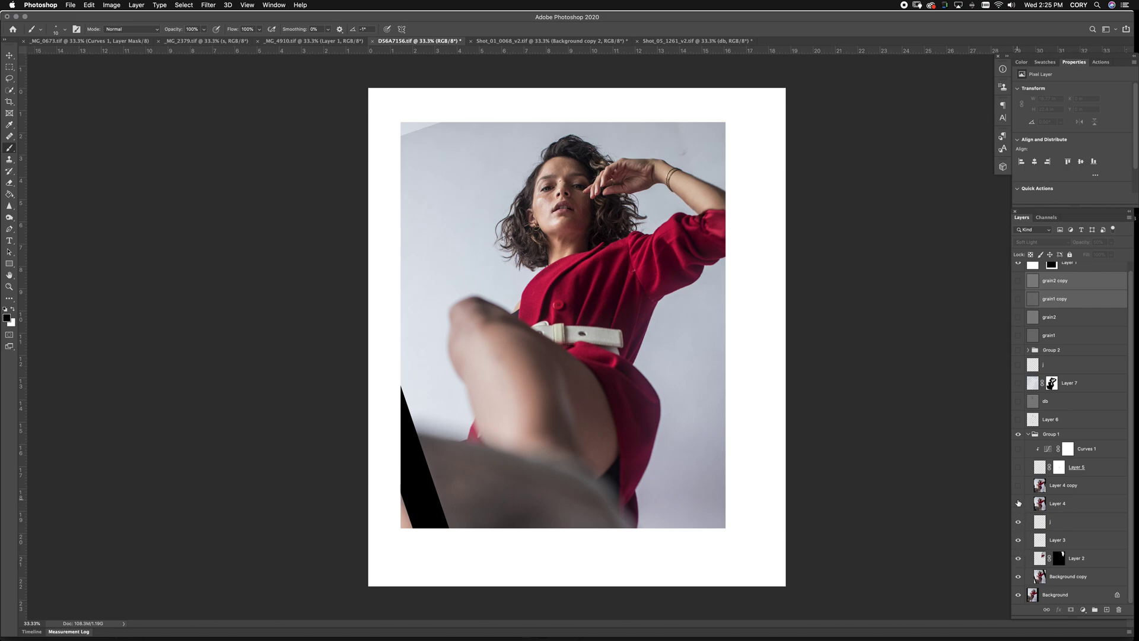
left_click(1018, 503)
Toggle Layer 4 to compare, then hide Layer 4 copy and Layer 4, exposing the black wedge
left_click(1018, 503)
left_click(1018, 503)
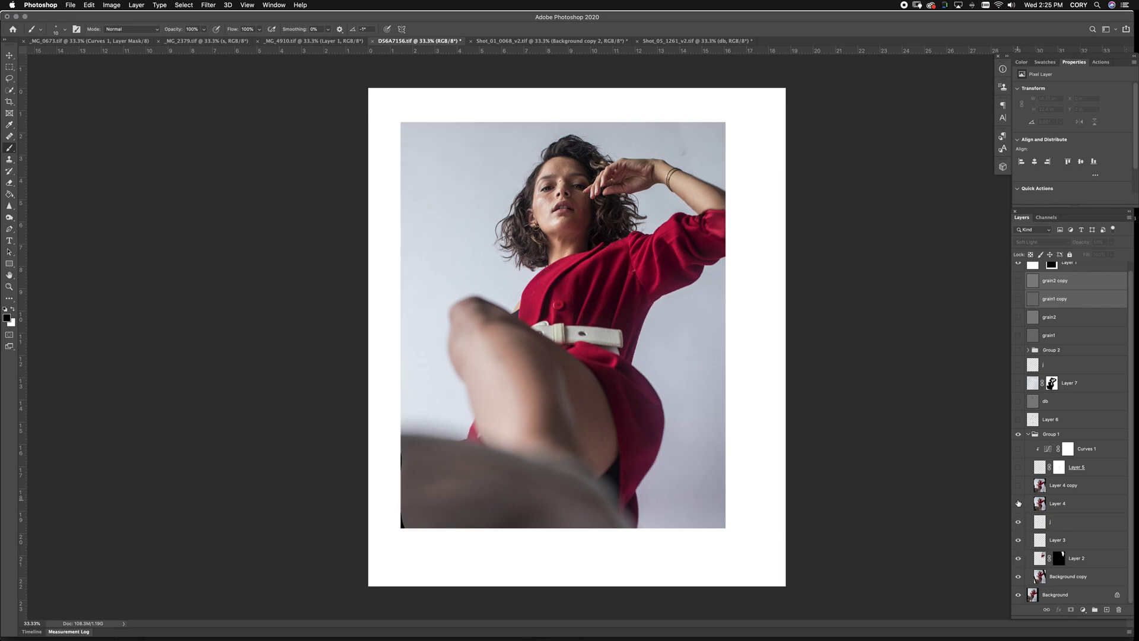
left_click(1018, 503)
left_click(1018, 503)
left_click(1018, 503)
left_click(1018, 503)
left_click(1019, 486)
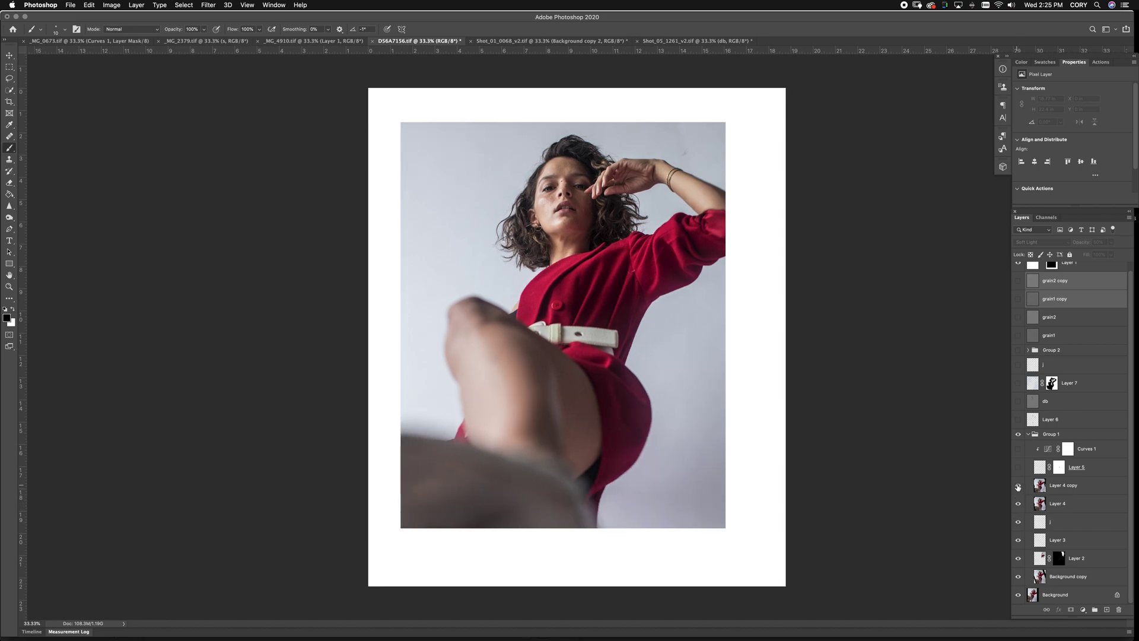
left_click(1019, 503)
Stamp the visible layers into a merged Layer 8 above layer j
left_click(1077, 522)
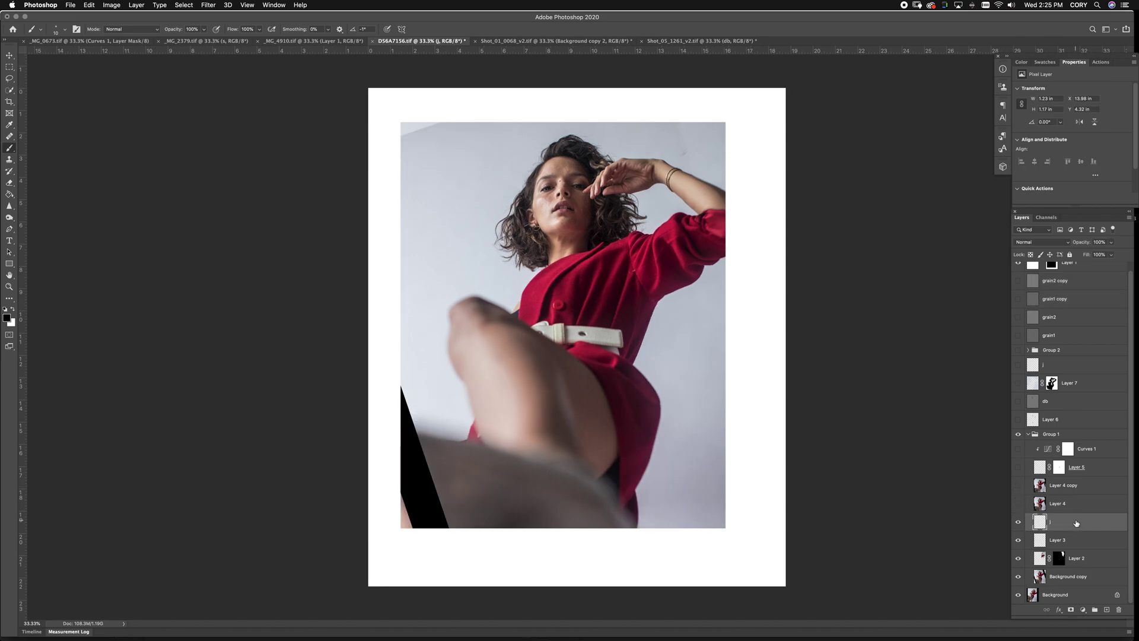
key("super+alt+shift+n")
key("super+alt+shift+e")
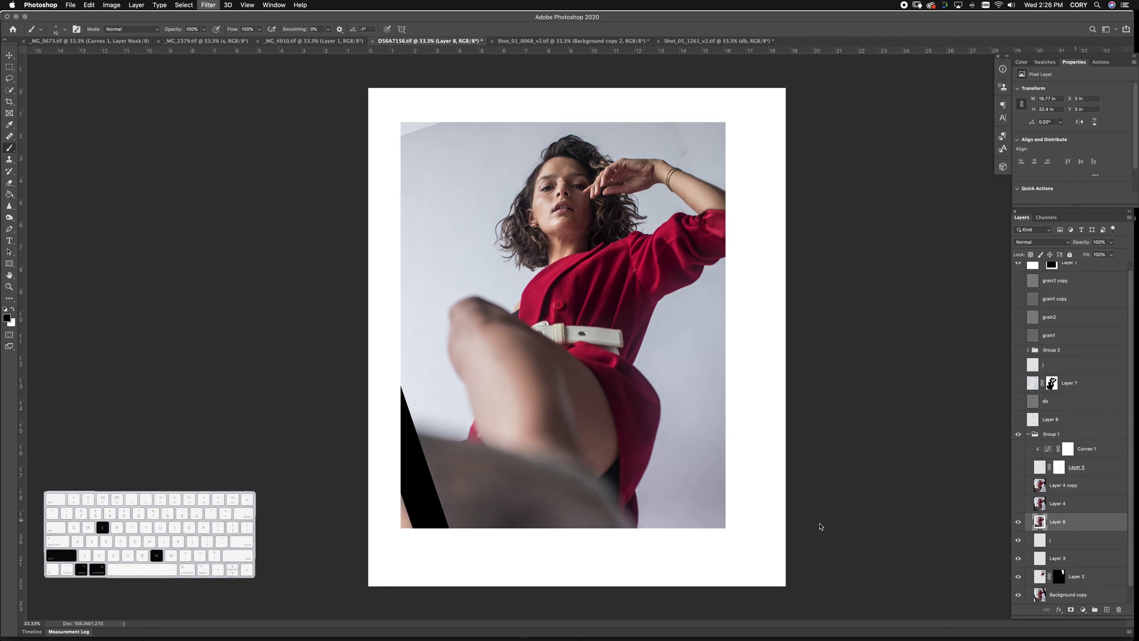
Liquify Layer 8, pushing the red dress's hip and waist edges inward with a 1200–1400 brush
key("super+shift+x")
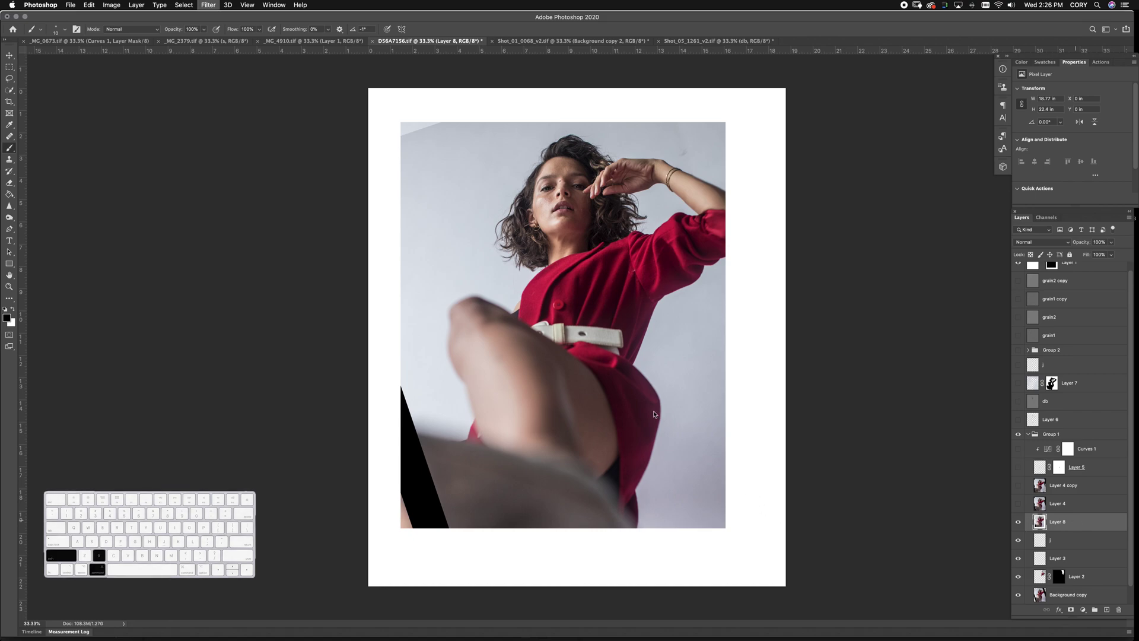
key("bracketleft")
key("bracketleft")
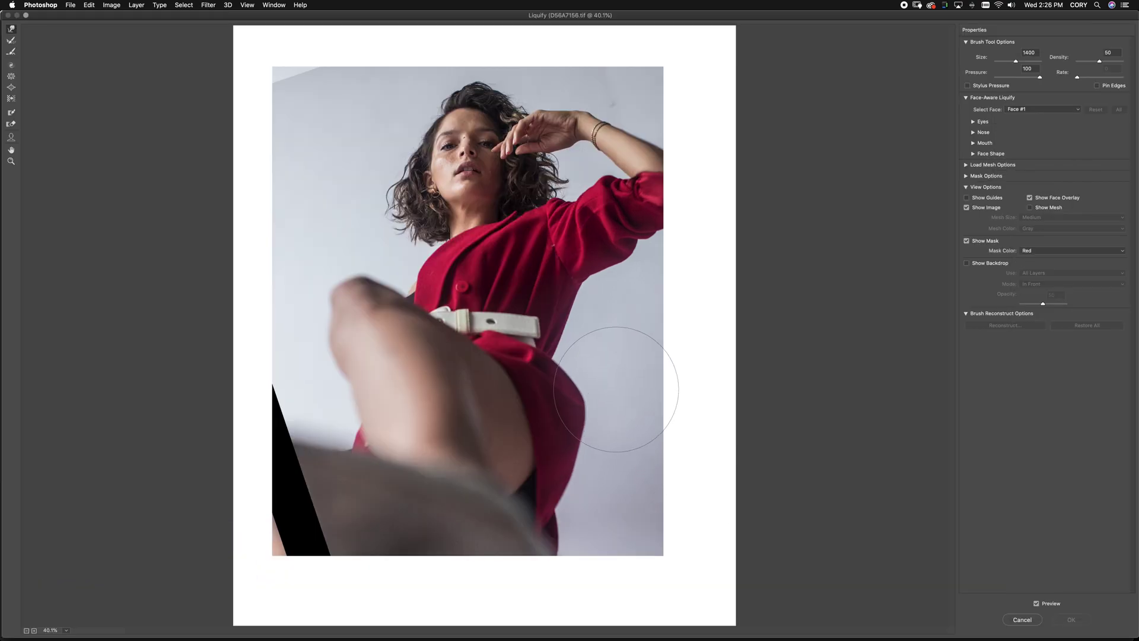
left_click_drag(617, 384, 579, 380)
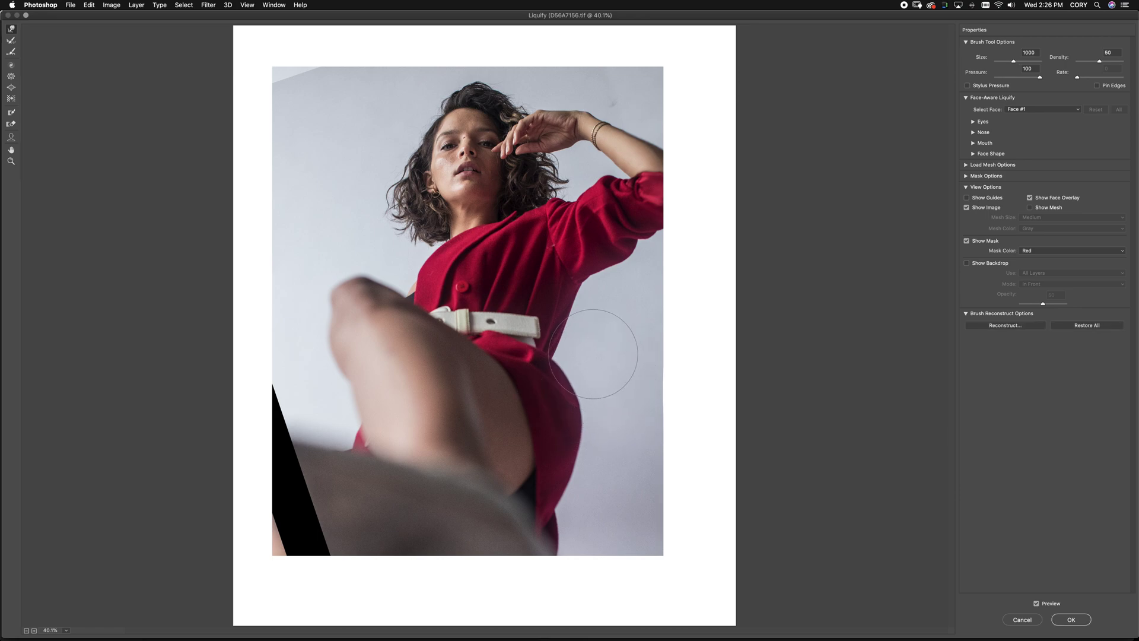
key("bracketright")
key("bracketright")
mouse_move(587, 322)
left_mouse_down()
mouse_move(599, 323)
mouse_move(579, 312)
mouse_move(577, 329)
left_mouse_up()
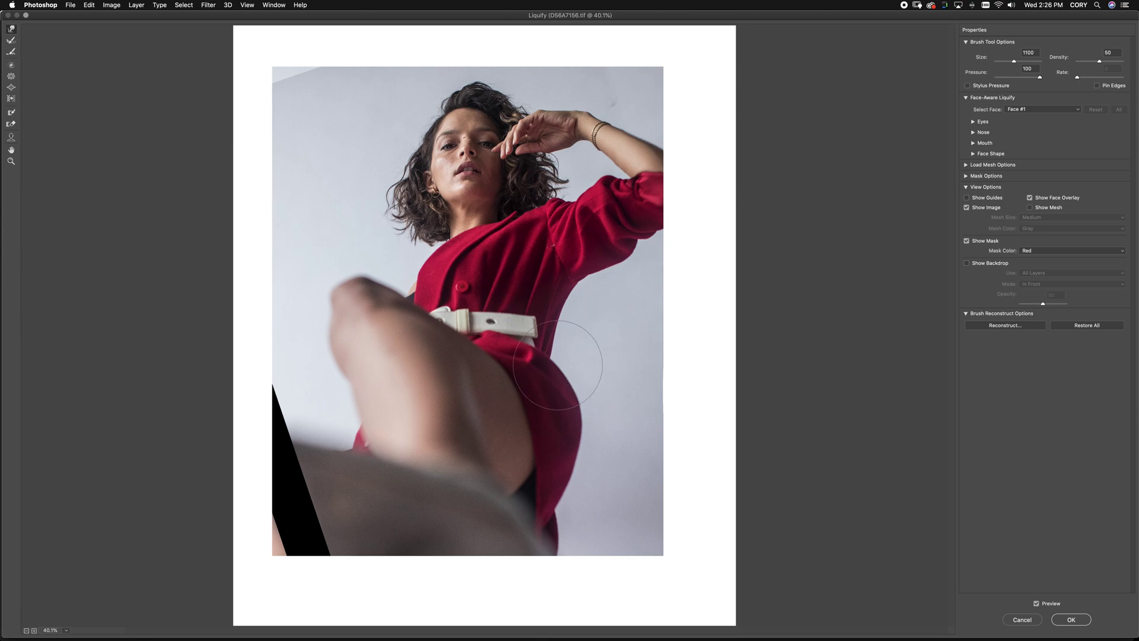
key("bracketleft")
key("bracketleft")
key("bracketleft")
key("bracketleft")
key("bracketleft")
key("bracketleft")
key("bracketleft")
key("bracketleft")
key("bracketleft")
key("bracketright")
key("bracketright")
key("bracketright")
key("Return")
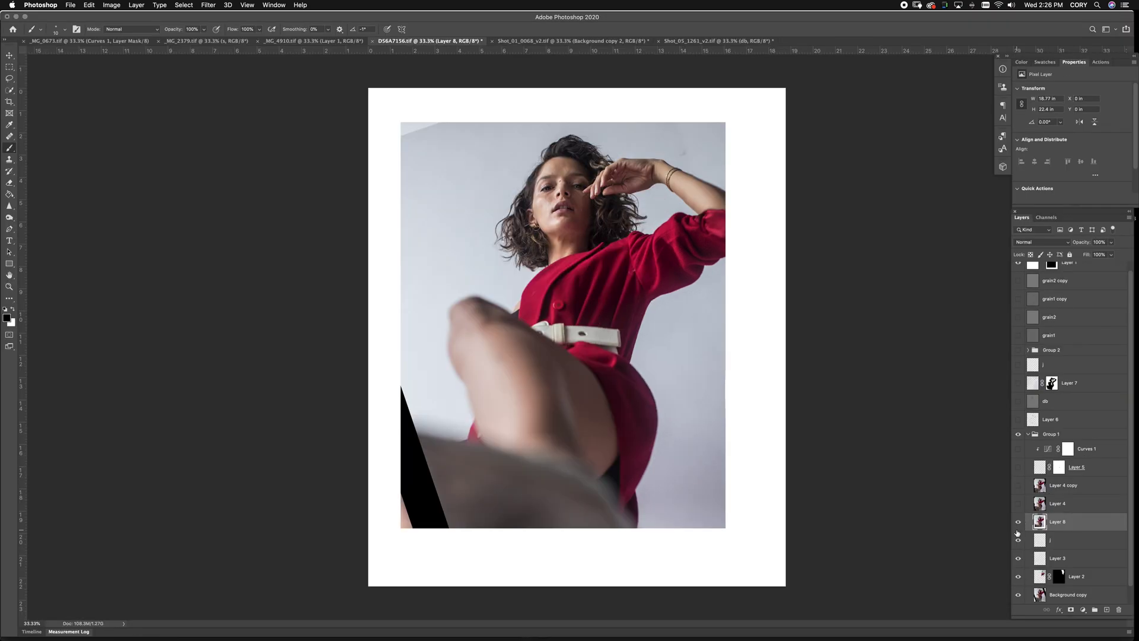
Toggle Layer 8 to compare the liquified hip, then turn the upper layers back on
left_click(1019, 523)
left_click(1019, 523)
left_click(1019, 523)
left_click(1019, 523)
left_click(1019, 523)
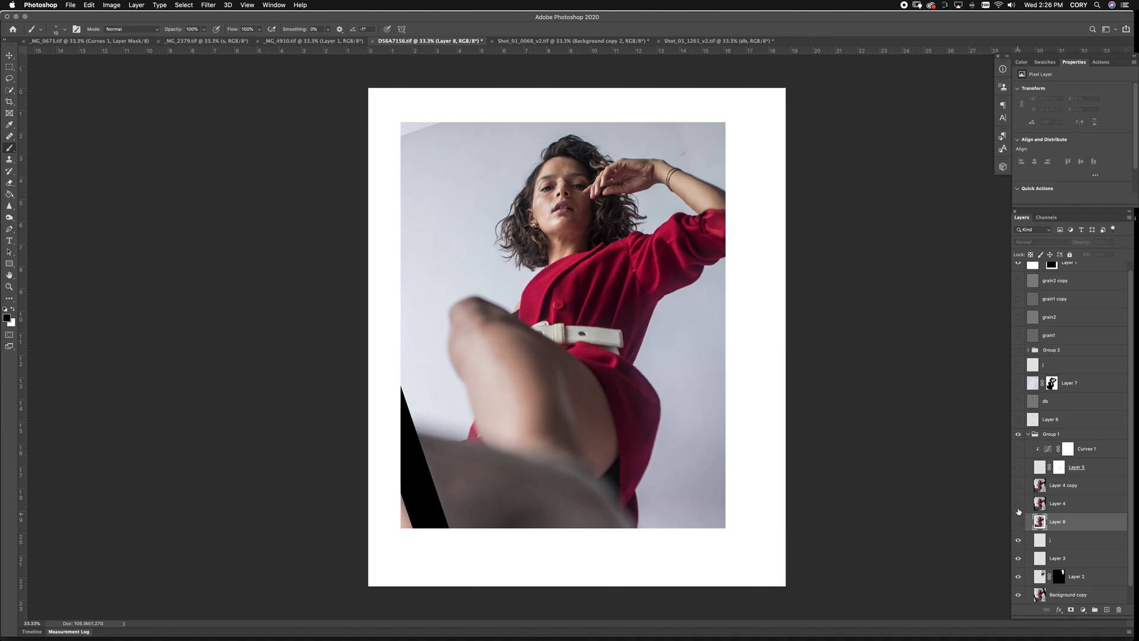
left_click(1020, 423)
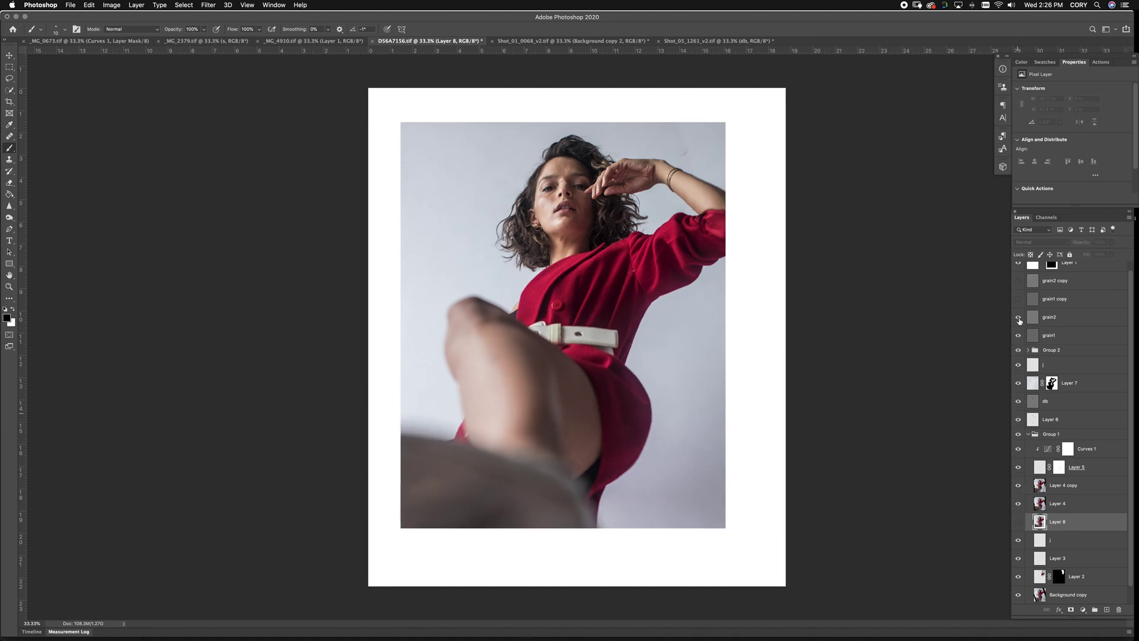
Compare Background and Background copy with the composite, then show only _MG_4910.tif's Background
scroll(1033, 326, "up", 1)
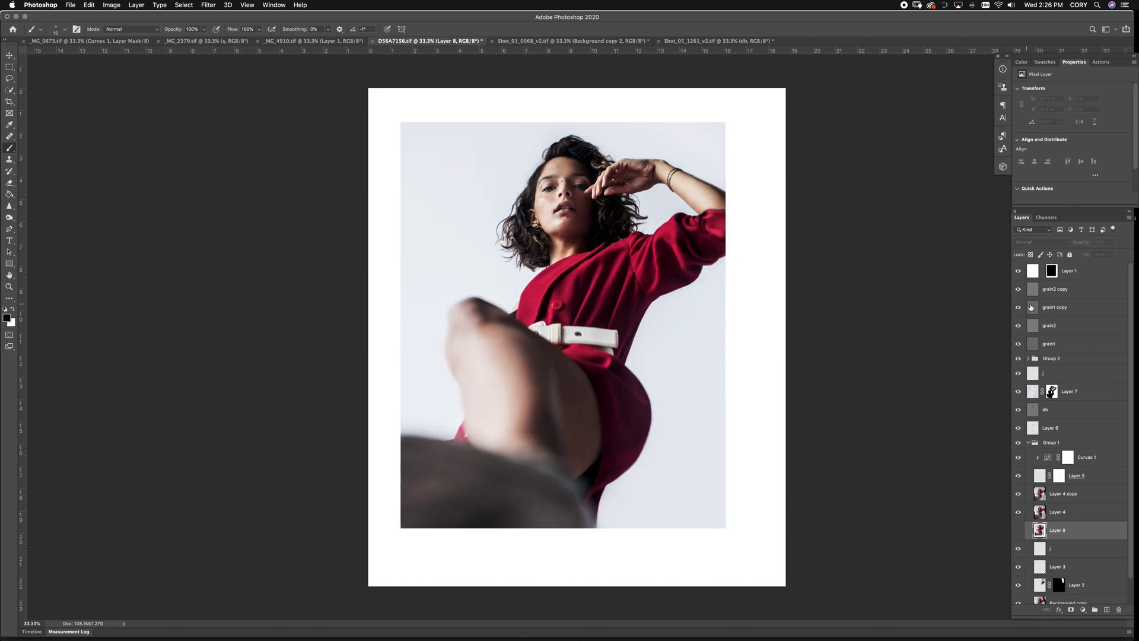
scroll(1022, 599, "down", 3)
left_click(1019, 596)
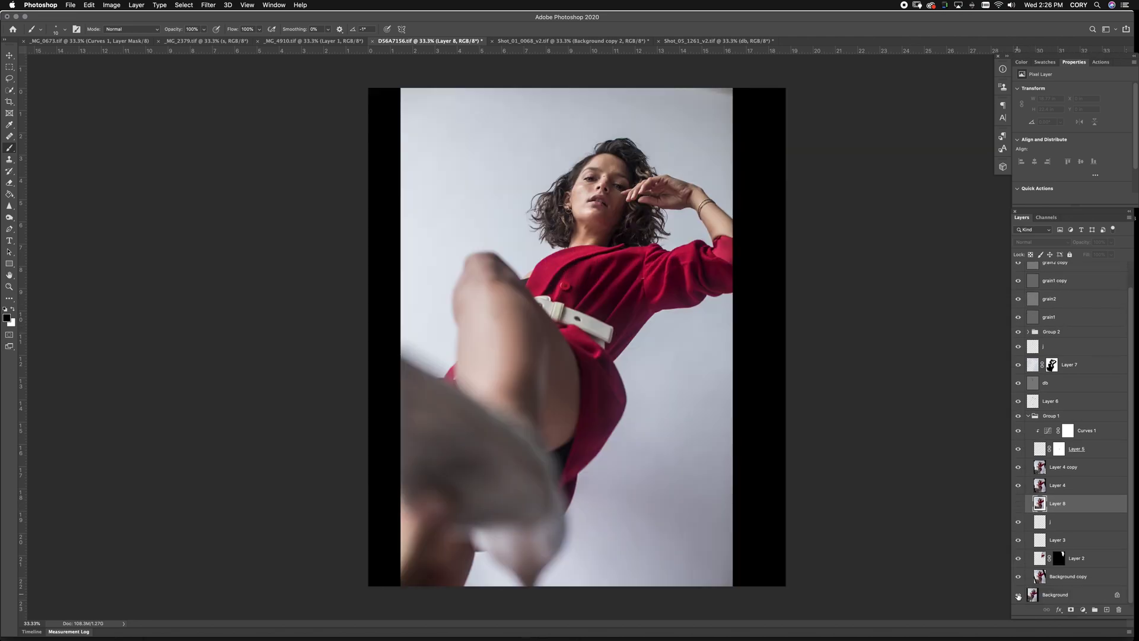
left_click(1018, 595)
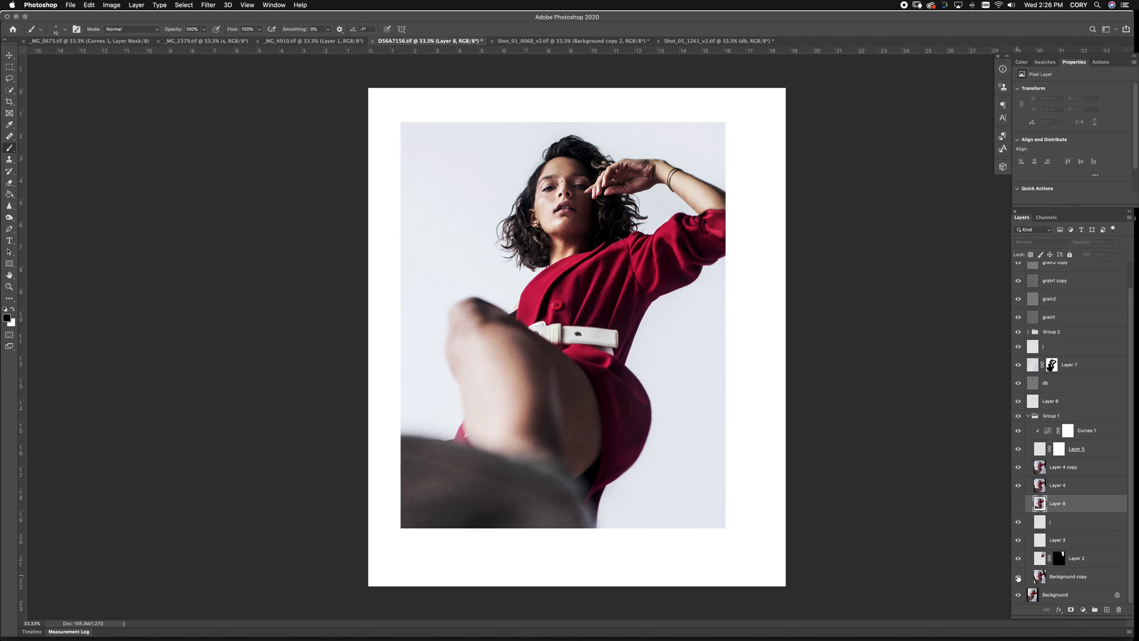
left_click(1019, 579, "alt")
left_click(1019, 579, "alt")
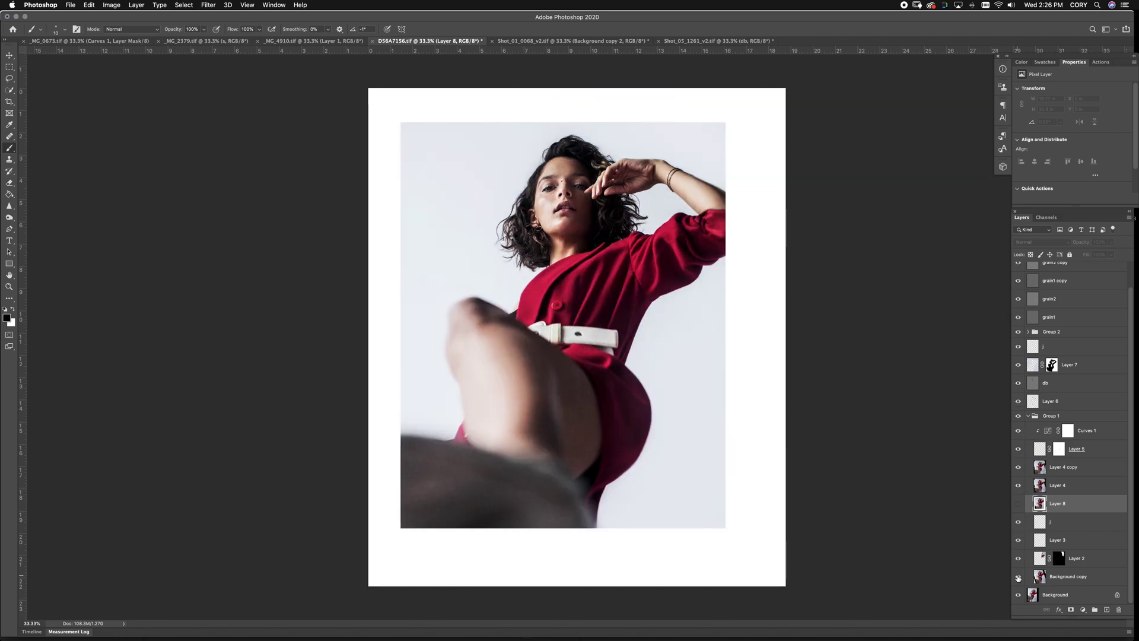
key("ctrl+shift+Tab")
left_click(1018, 509, "alt")
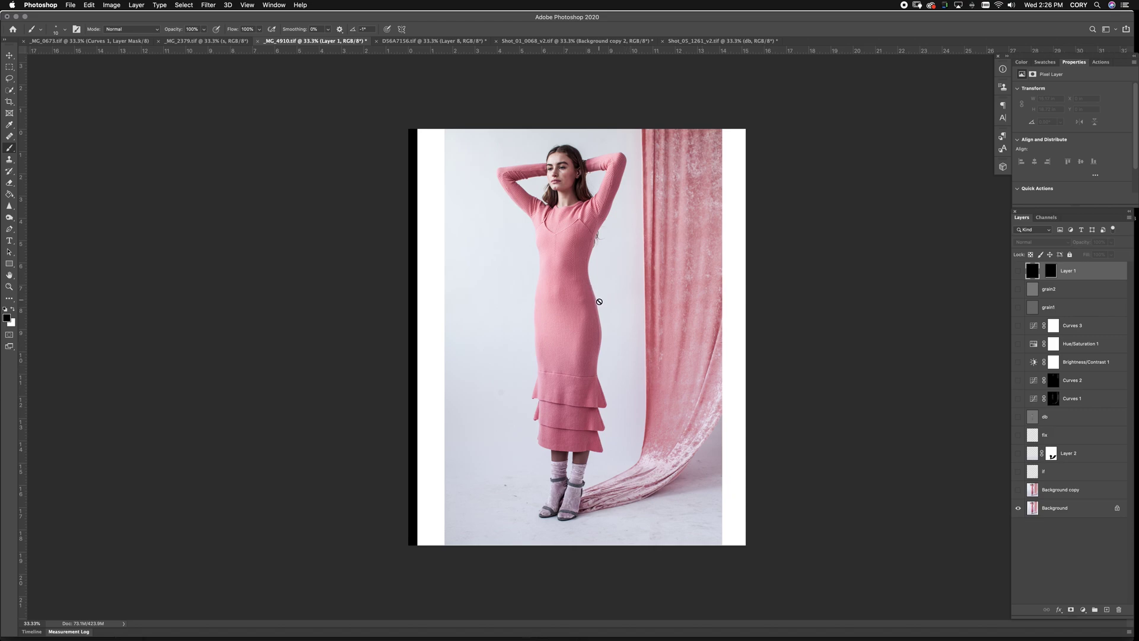
Toggle Background copy to compare, then duplicate the Background layer as Background copy 2
left_click(1019, 491)
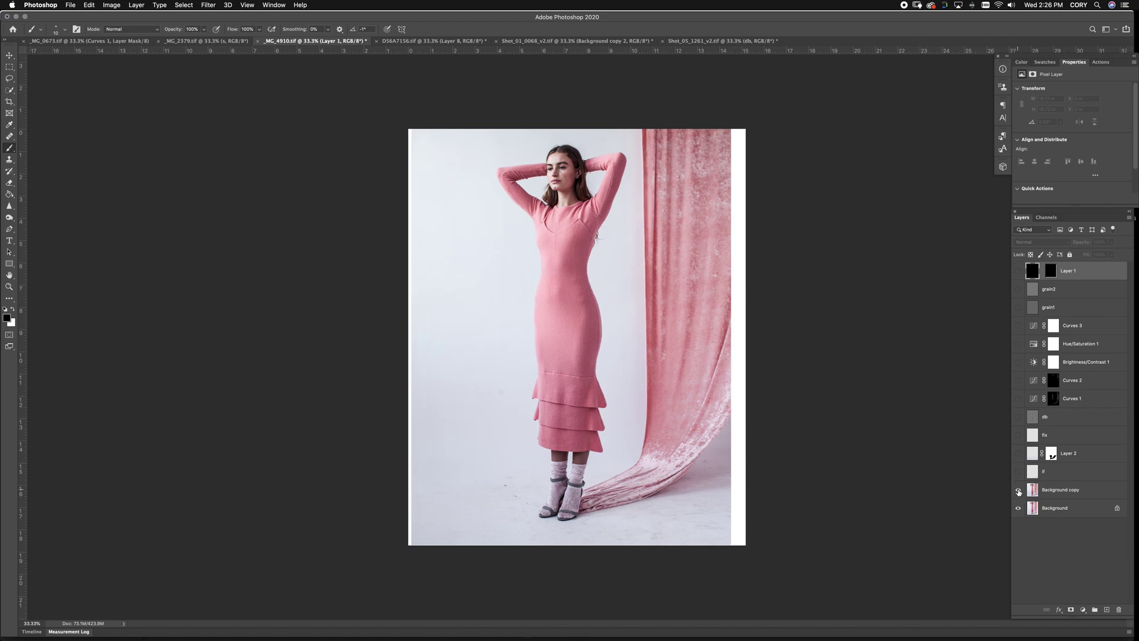
left_click(1019, 492)
left_click(1018, 492)
left_click(1018, 492)
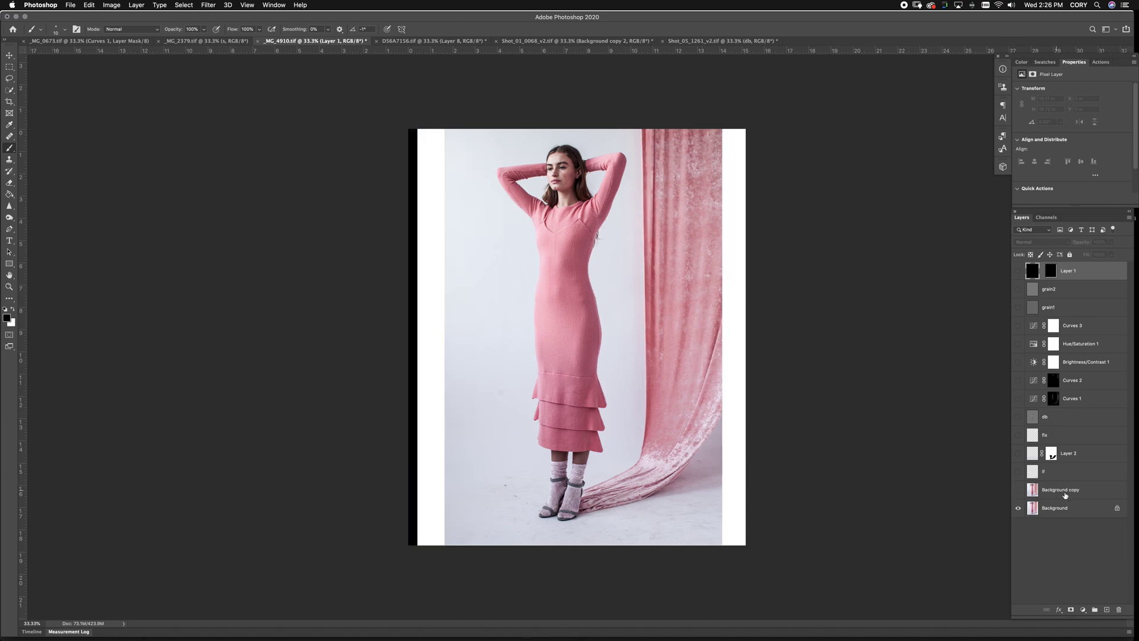
left_click_drag(1062, 509, 1108, 610)
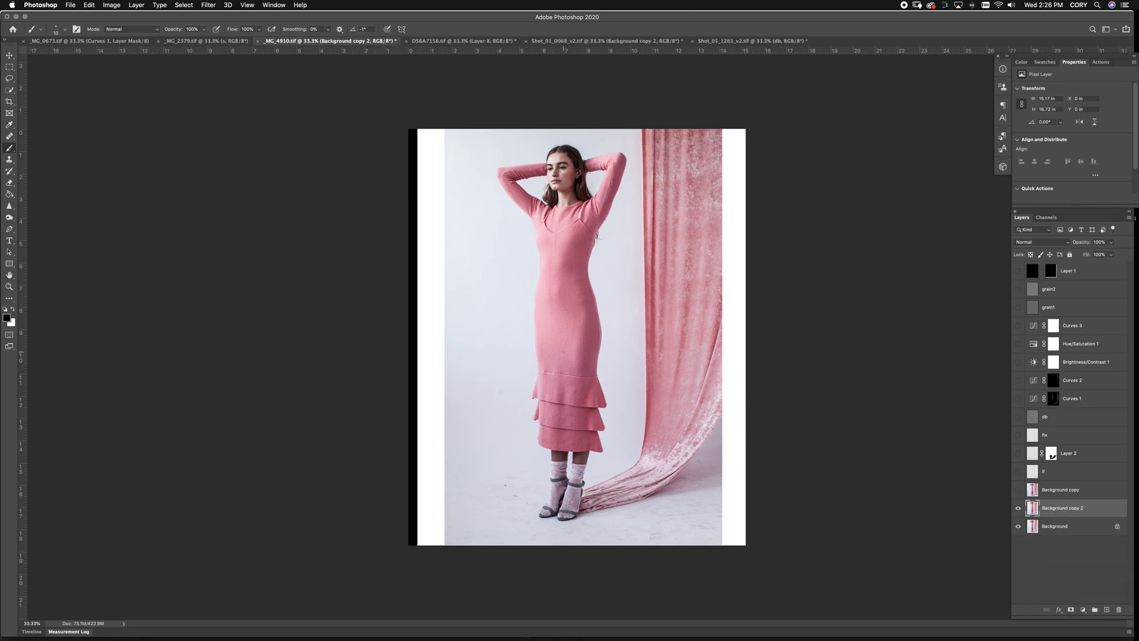
Liquify Background copy 2, pushing the pink dress edge near the hip
key("super+shift+x")
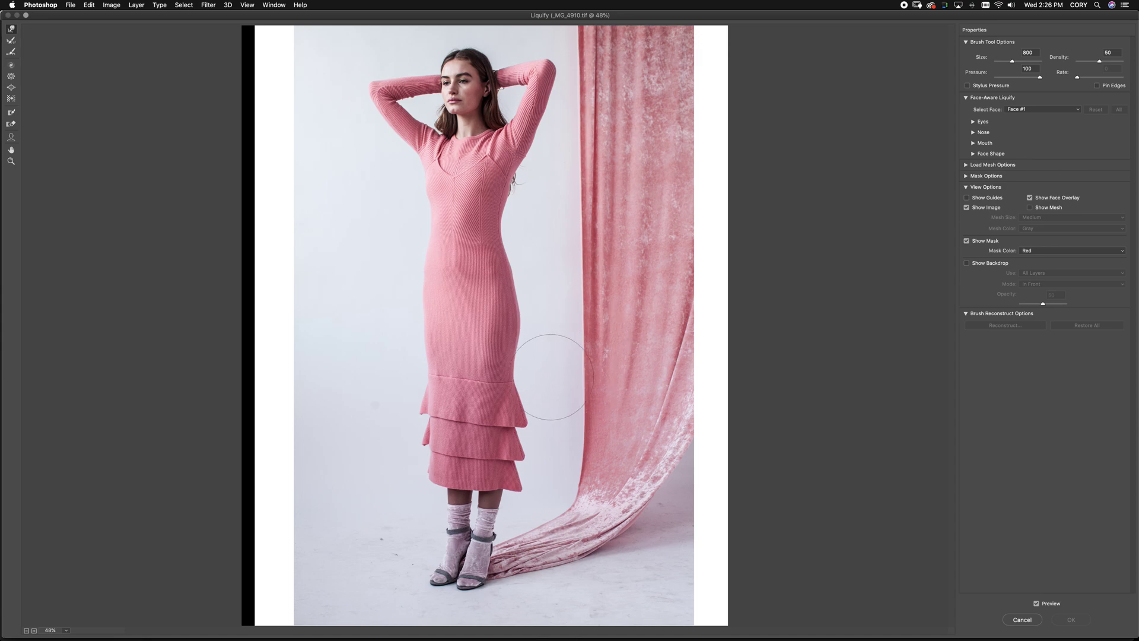
left_click_drag(550, 375, 526, 359)
key("bracketleft")
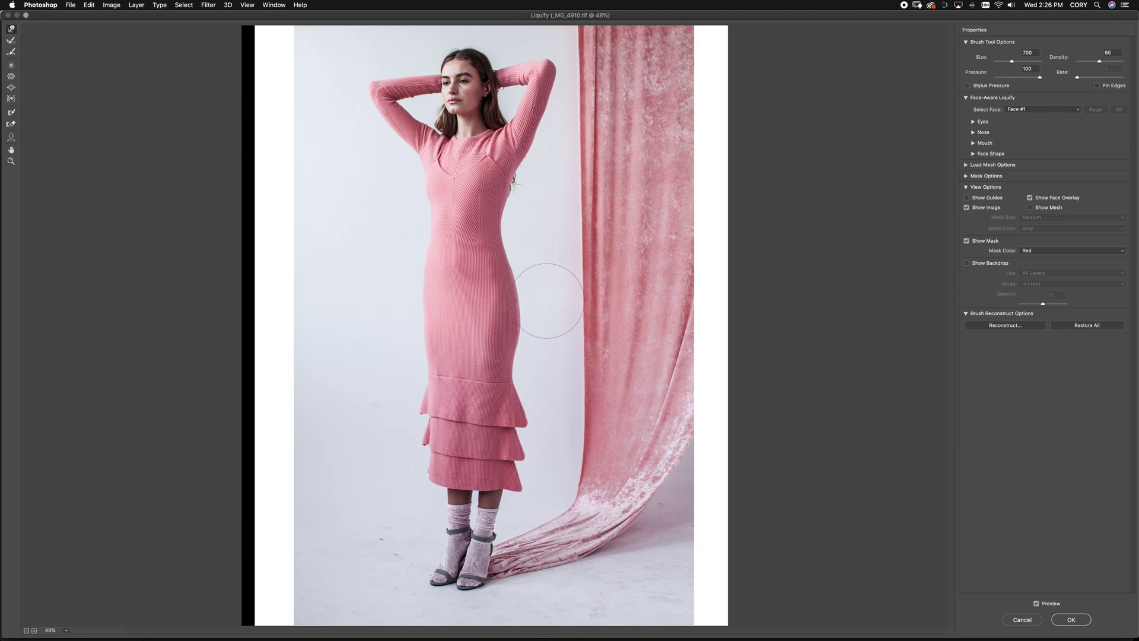
key("Return")
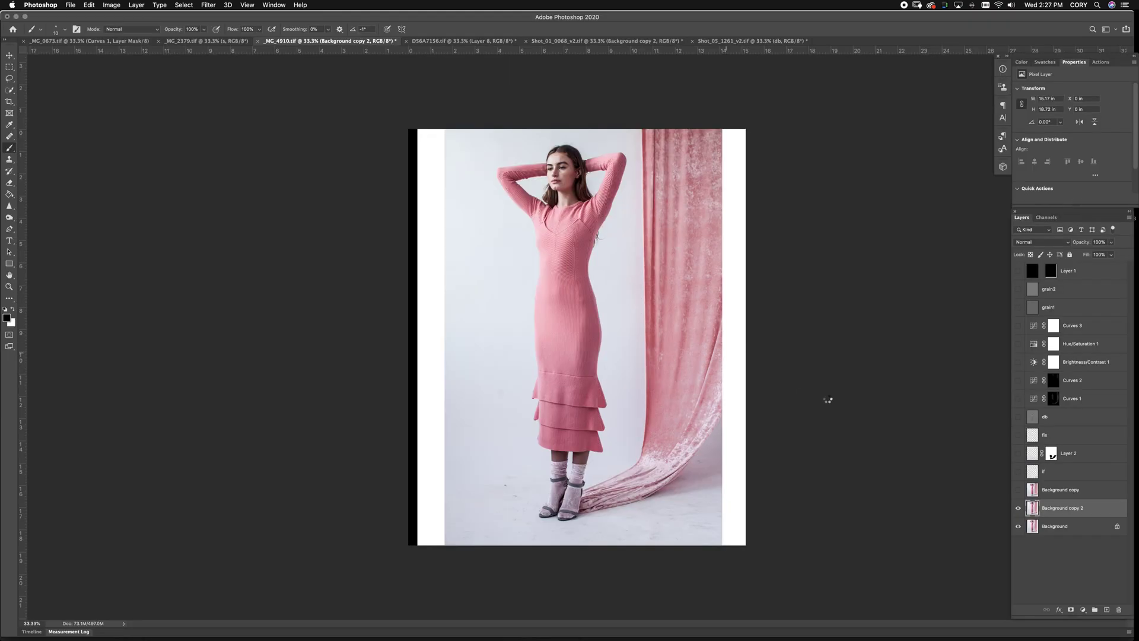
Toggle Background copy 2 to compare, then turn all upper layers back on
left_click(1018, 508)
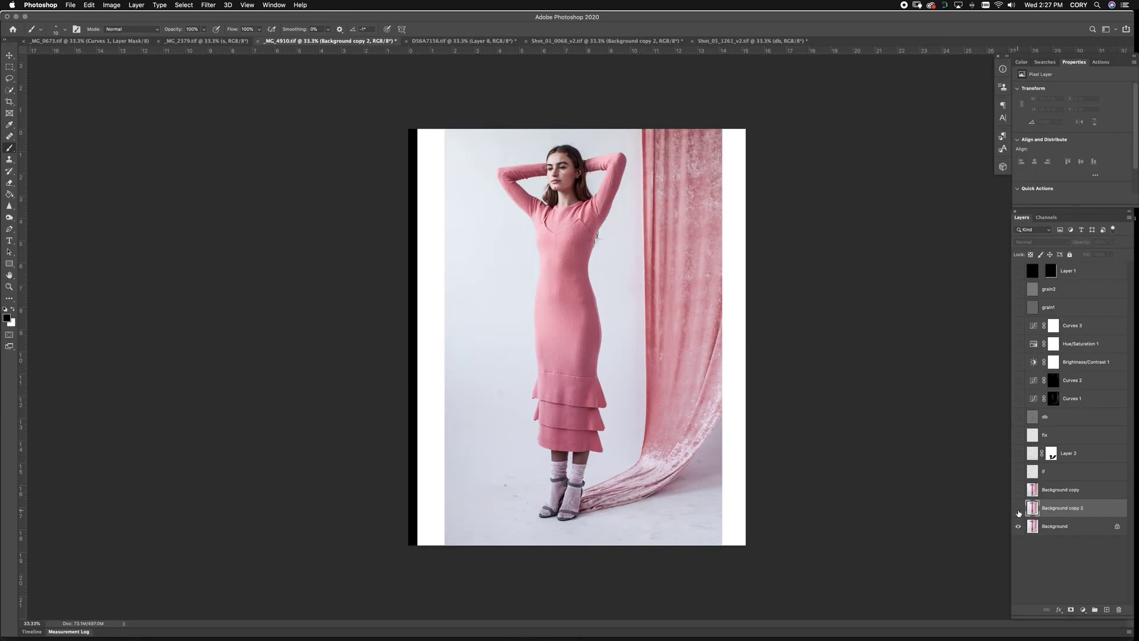
left_click(1018, 509)
left_click(1018, 509)
left_click_drag(1022, 495, 1017, 382)
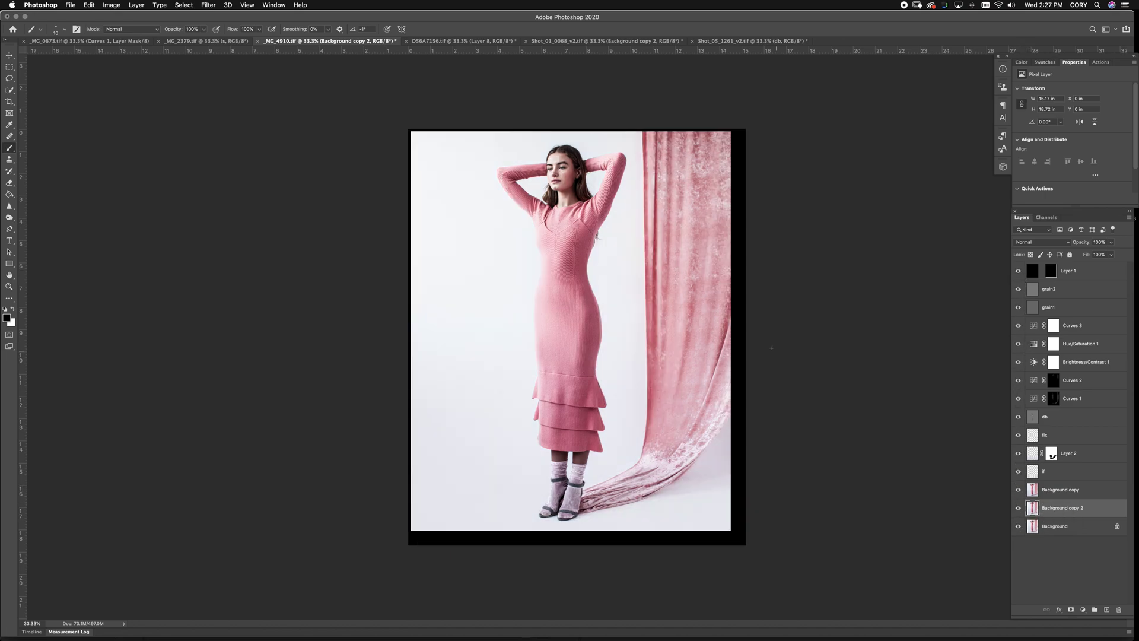
In _MG_2379, view only the Background layer and duplicate it as Background copy 2
left_click(207, 41)
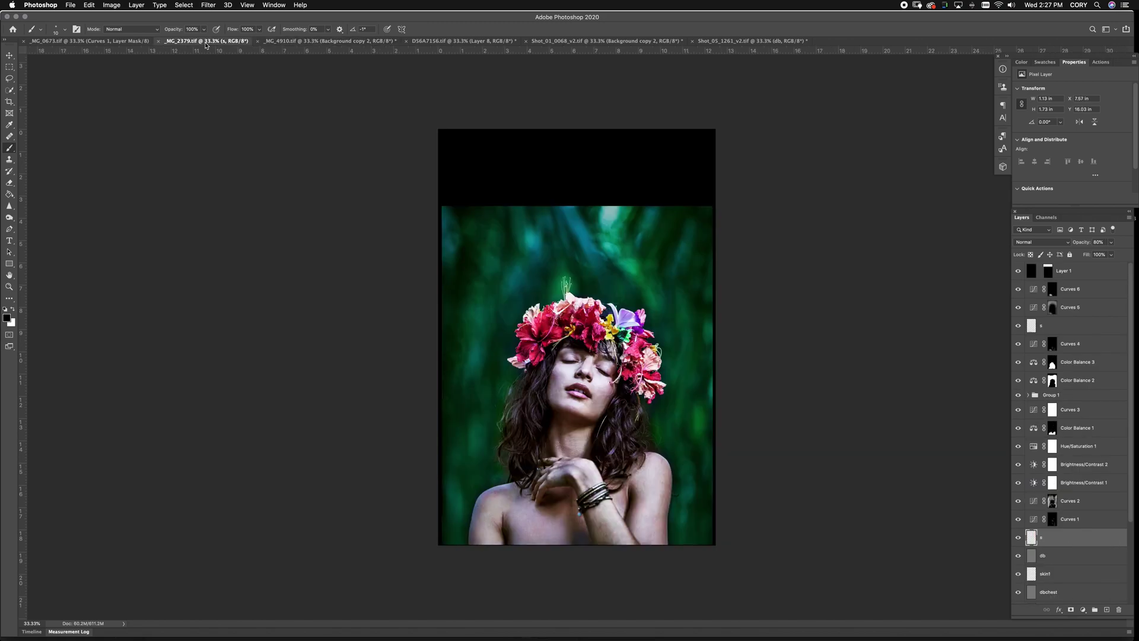
scroll(1065, 547, "down", 3)
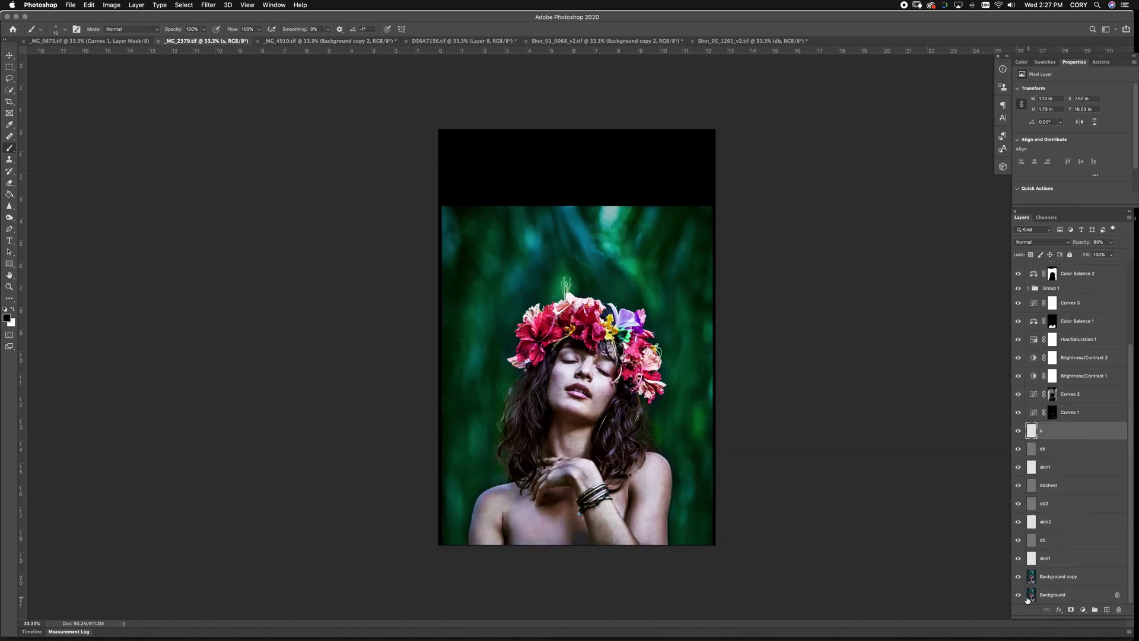
left_click(1018, 595, "alt")
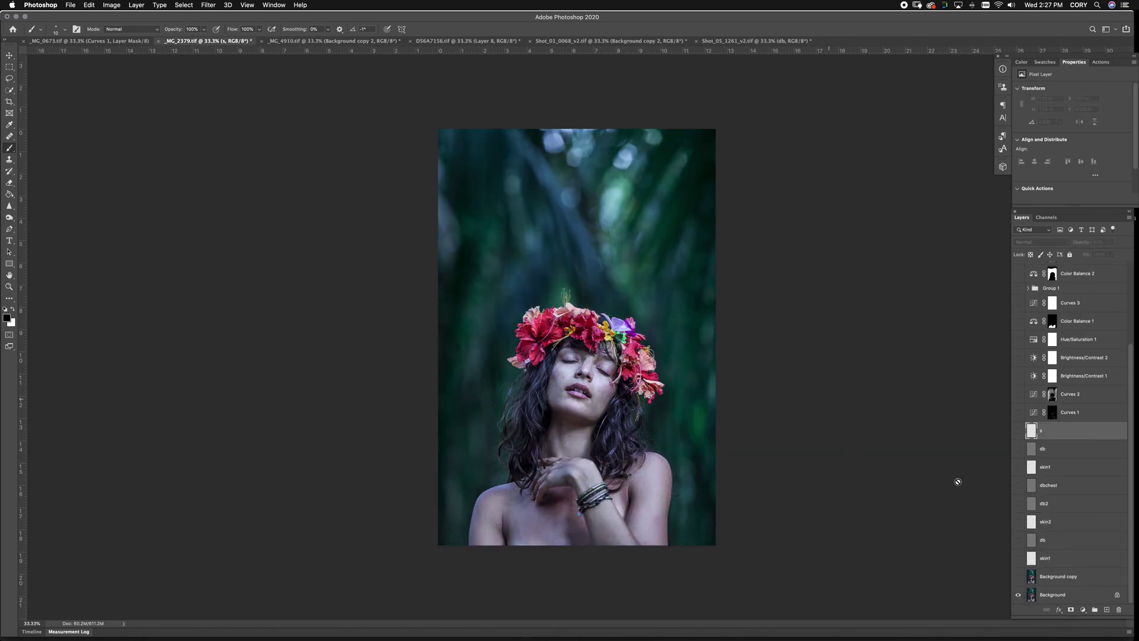
left_click_drag(1061, 594, 1107, 609)
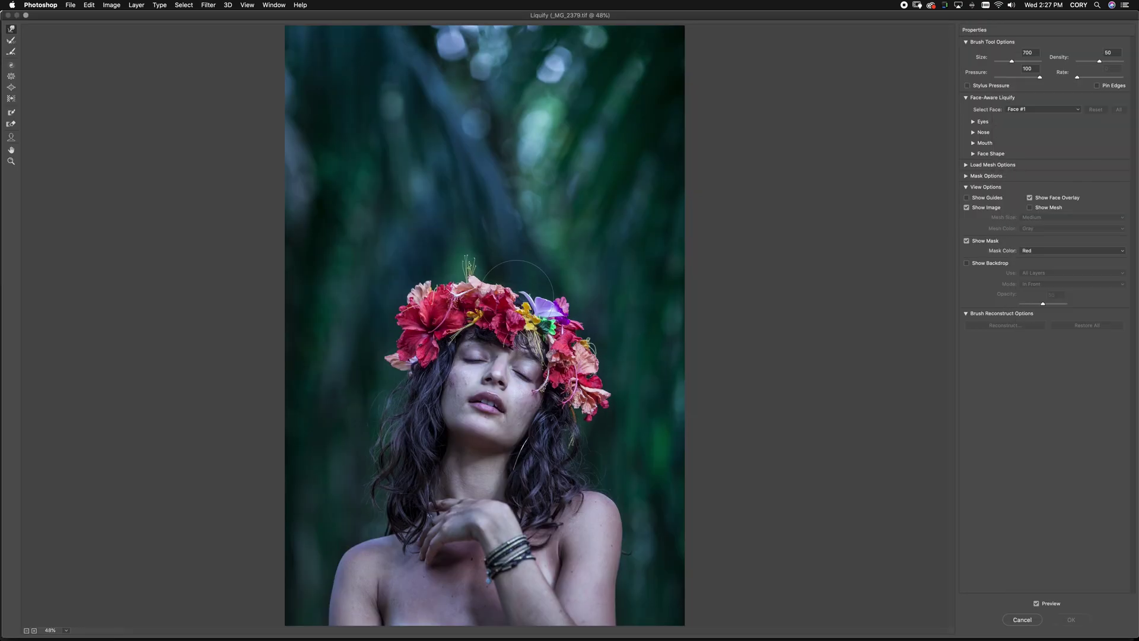
Forward Warp the flower crown upward with a 1300 brush and apply Liquify
left_click_drag(479, 280, 478, 259)
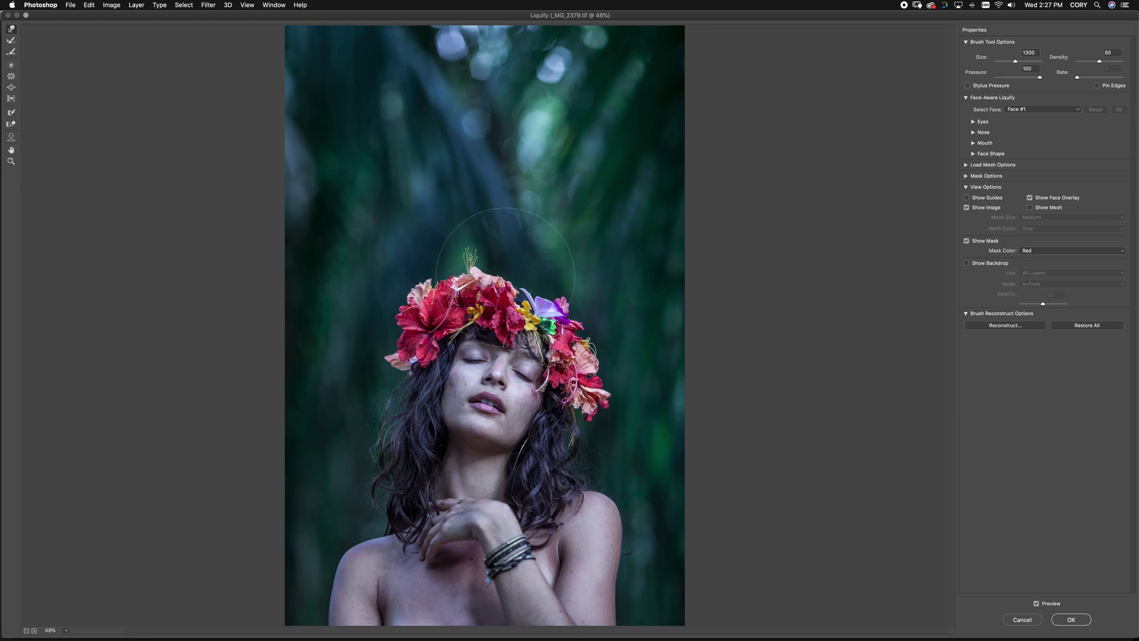
key("bracketright")
key("bracketright")
left_click_drag(551, 289, 549, 277)
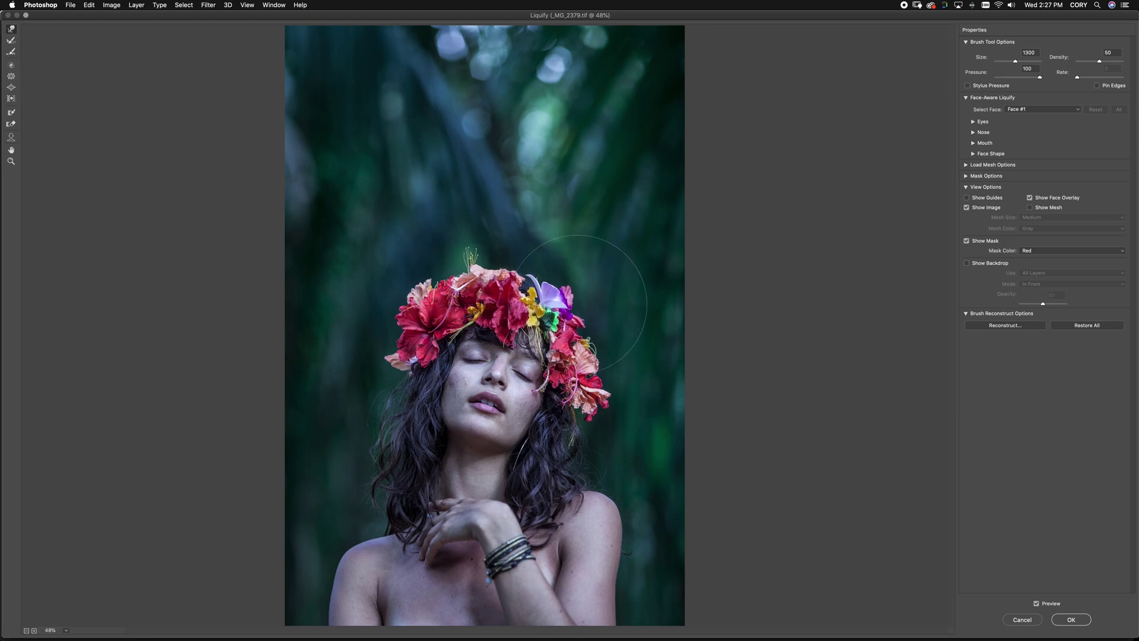
left_click_drag(477, 257, 474, 244)
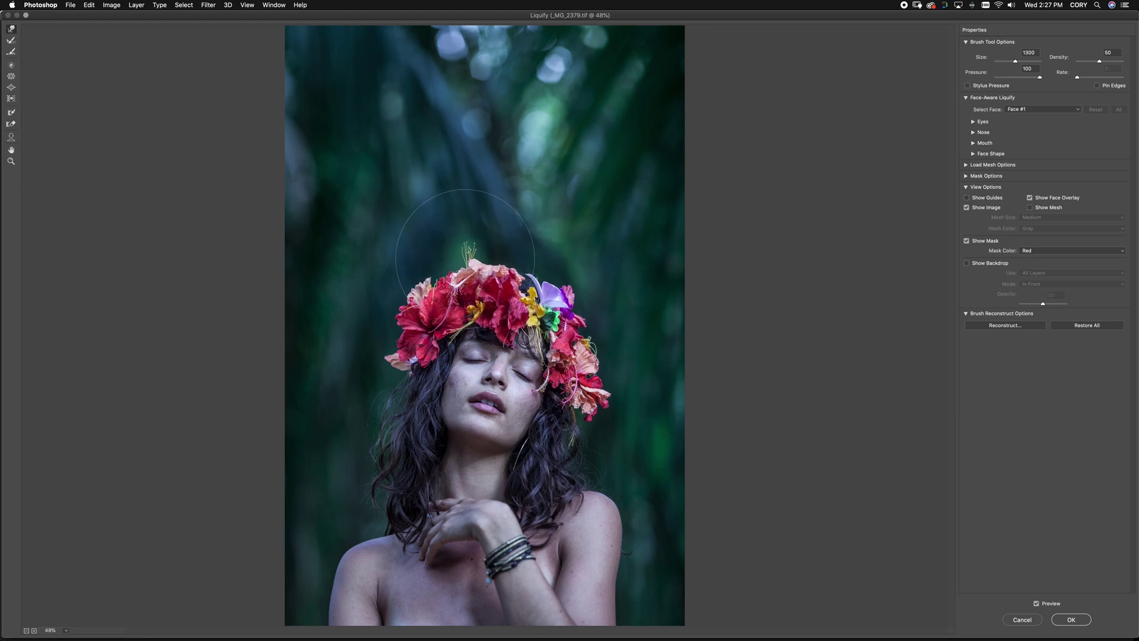
key("Return")
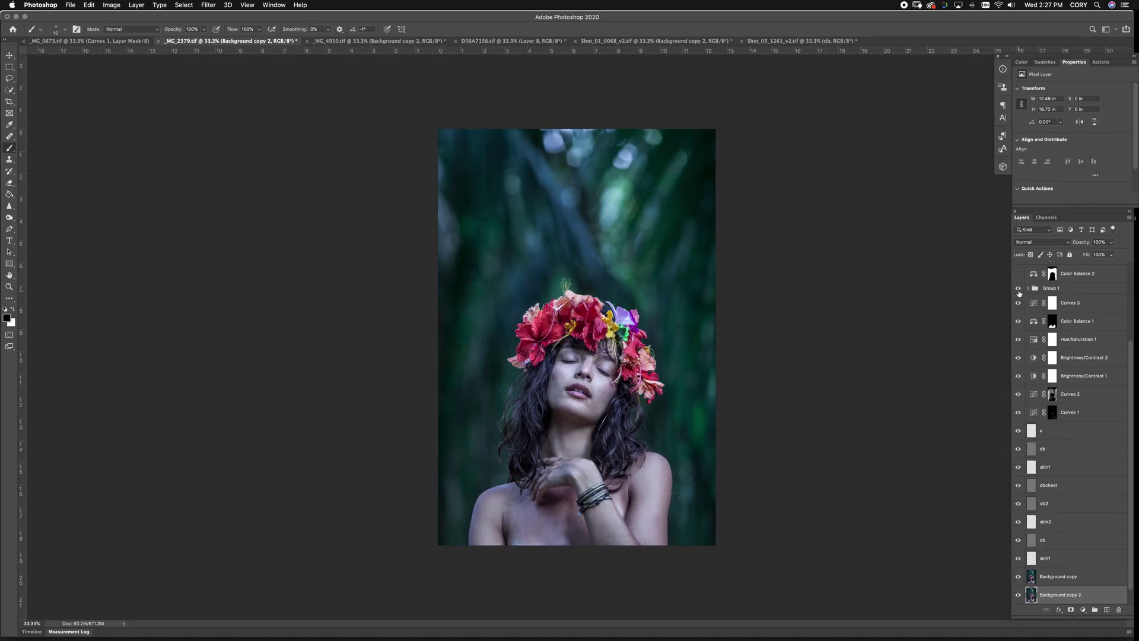
Turn Layer 1 on, then compare Background alone with the full grade twice, ending fully visible
scroll(1018, 300, "up", 6)
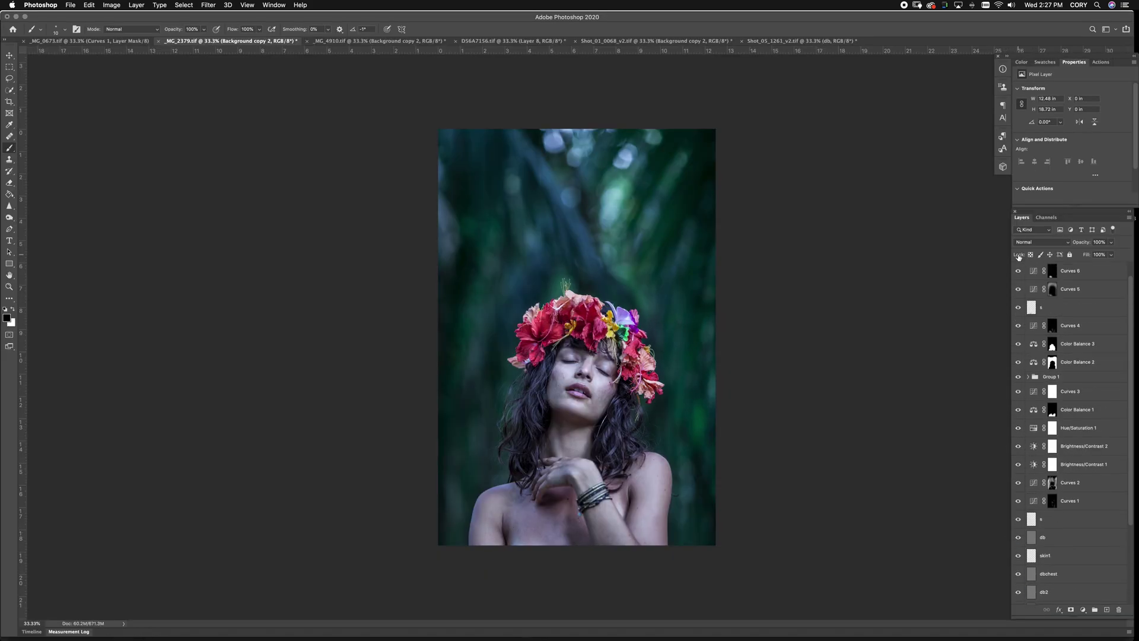
left_click(1019, 270)
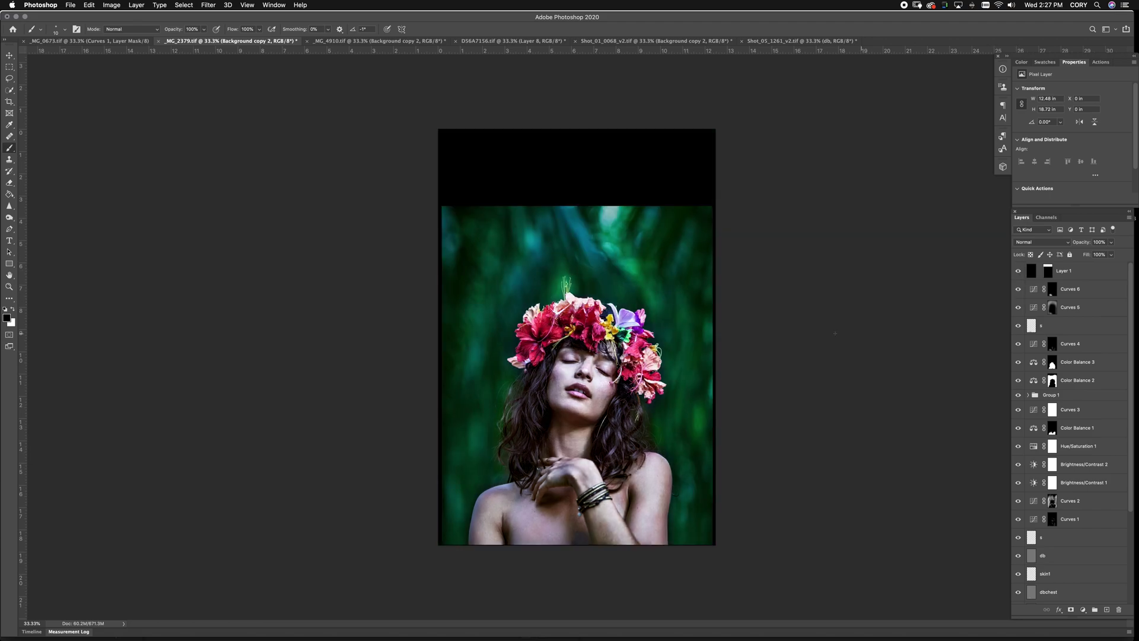
scroll(1044, 523, "down", 7)
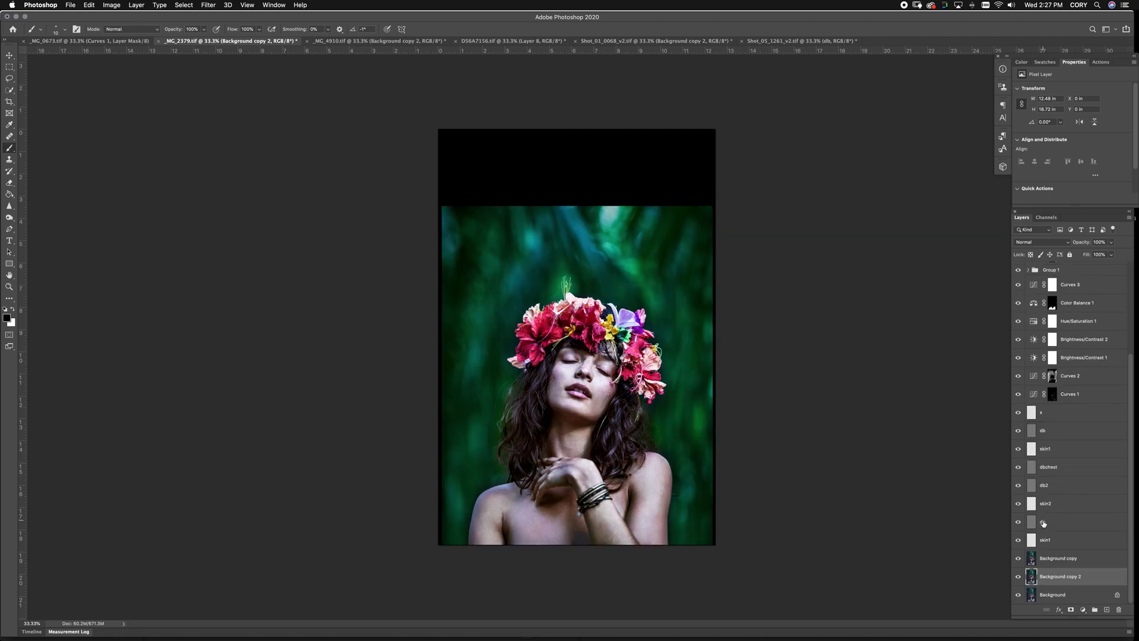
left_click(1018, 595, "alt")
left_click(1018, 595, "alt")
left_click(1018, 595, "alt")
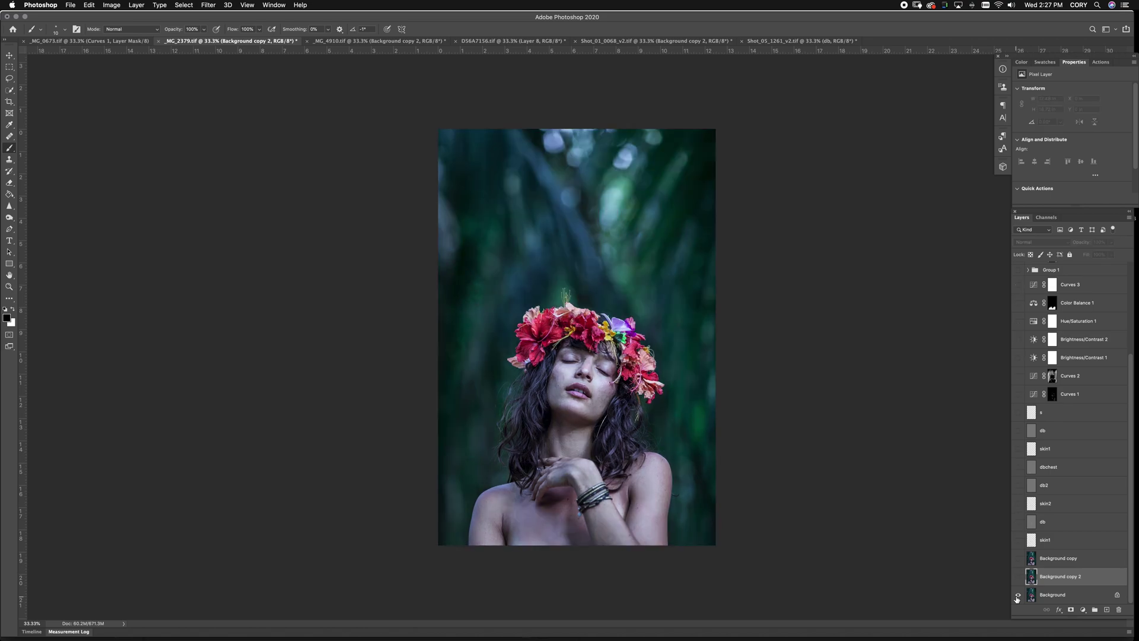
left_click(1019, 595, "alt")
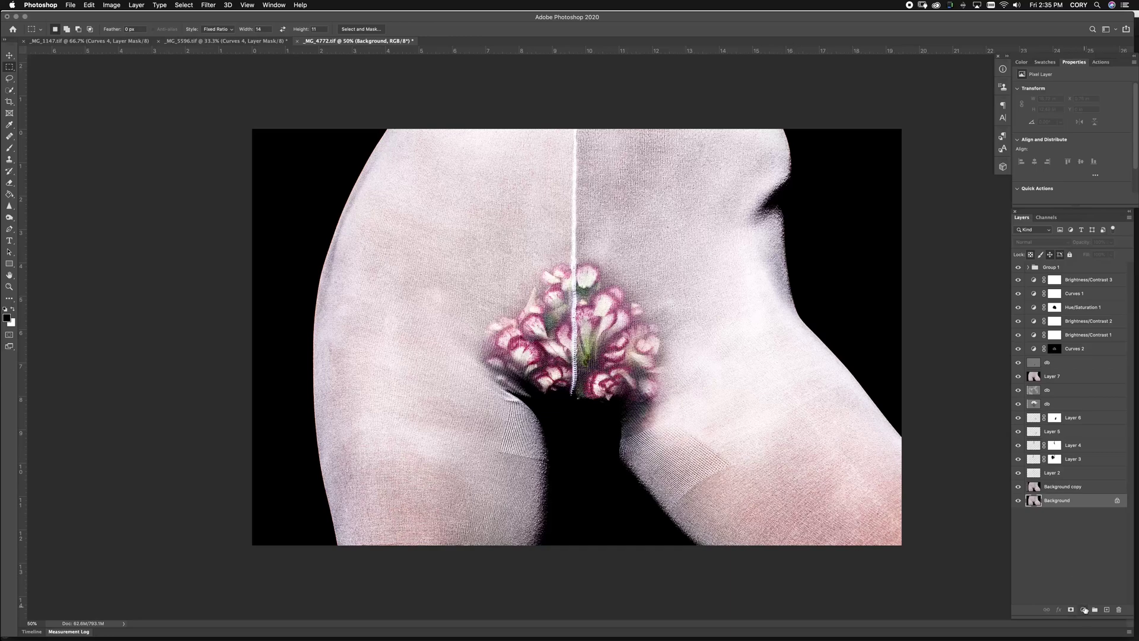
Liquify the photo with an enlarged brush, pushing the hip, left contour and torso edges outward
key("super+shift+x")
key("super+minus")
key("super+minus")
key("super+minus")
key("super+minus")
key("bracketright")
key("bracketright")
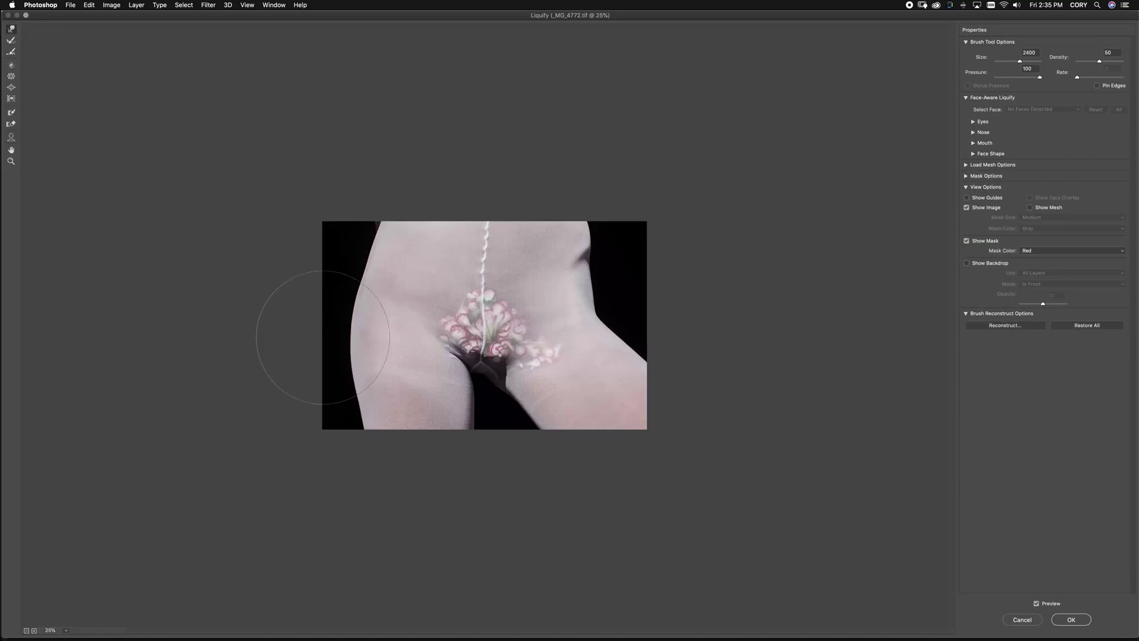
left_click_drag(627, 292, 625, 220)
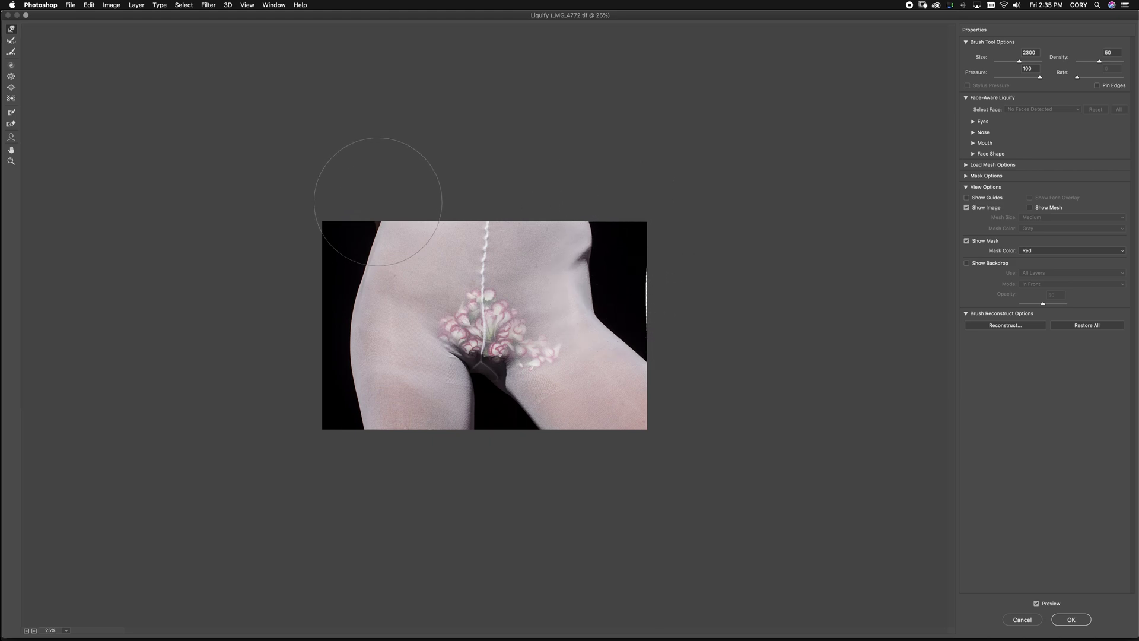
left_click_drag(382, 178, 361, 224)
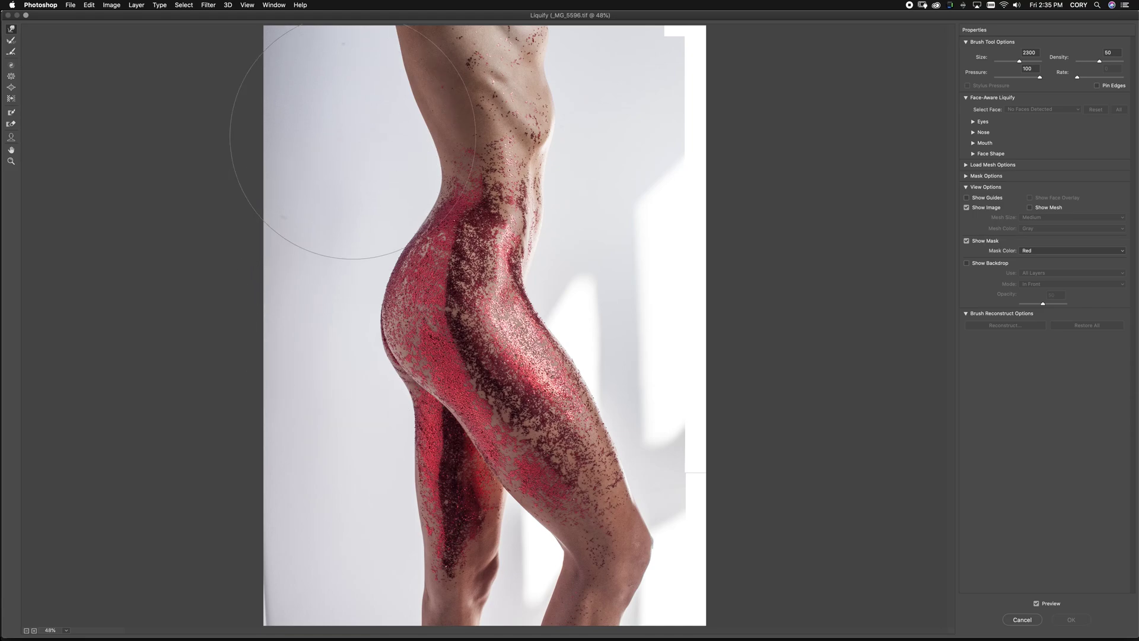
left_click_drag(305, 122, 307, 116)
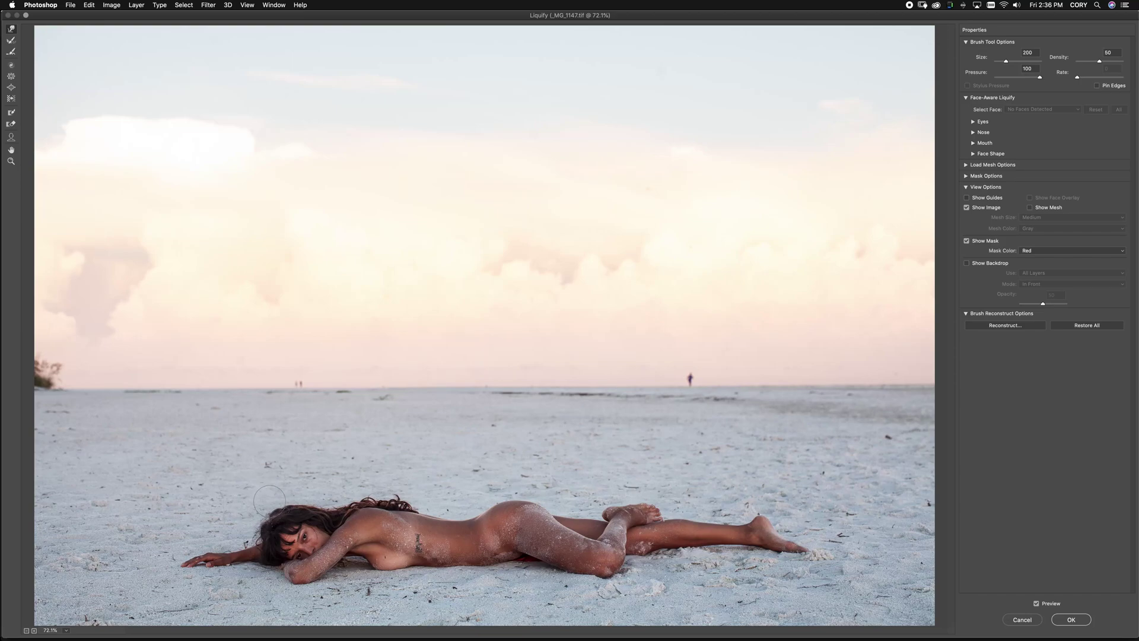
key("bracketright")
key("bracketright")
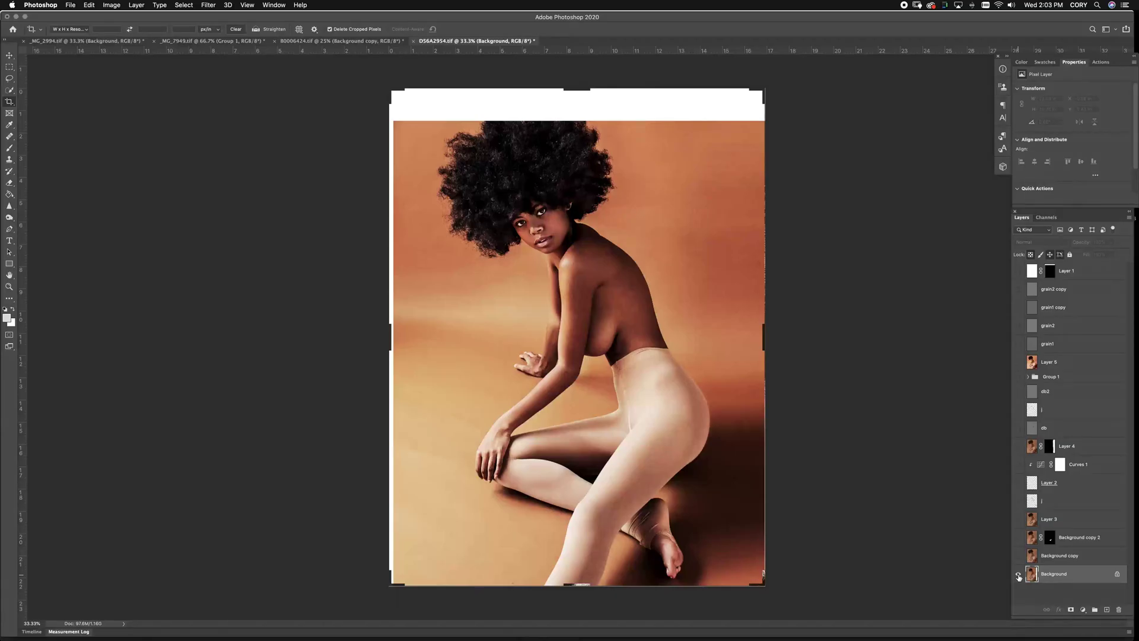
Duplicate D56A2954's Background as Background copy 3, warp the hair outward, and restore the upper layers
left_click(1019, 575, "alt")
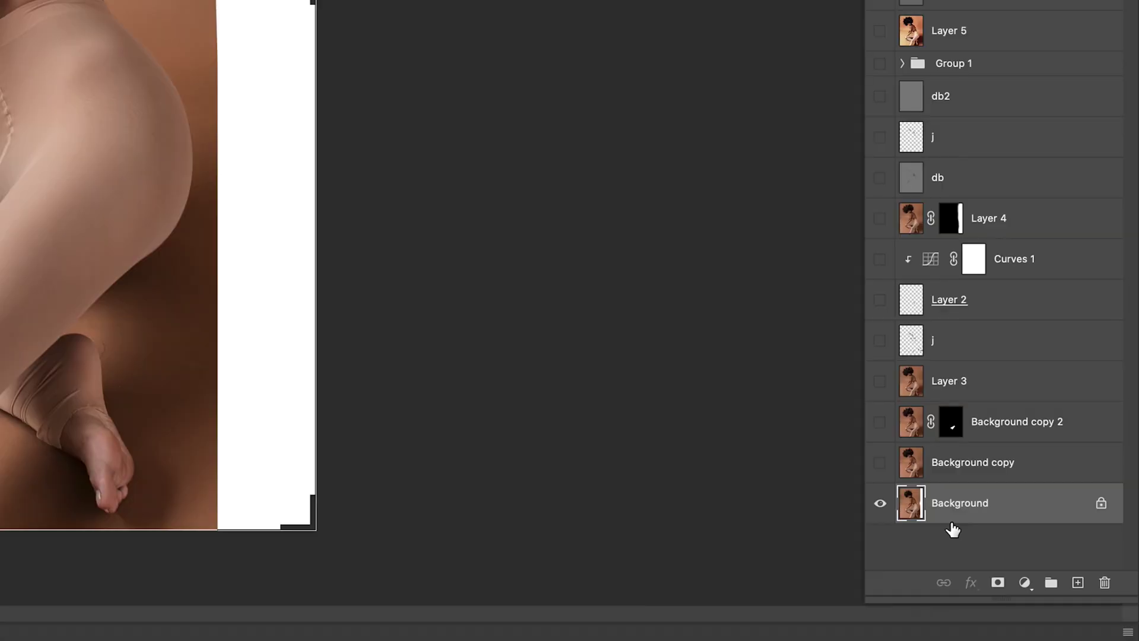
left_click_drag(1049, 580, 1083, 587)
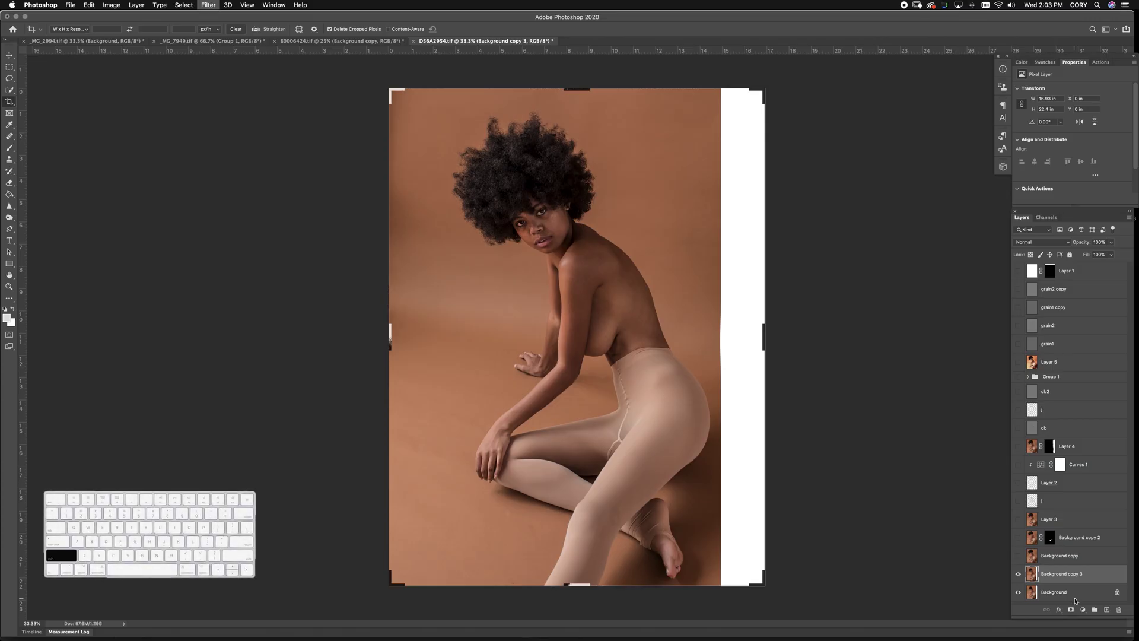
key("super+shift+x")
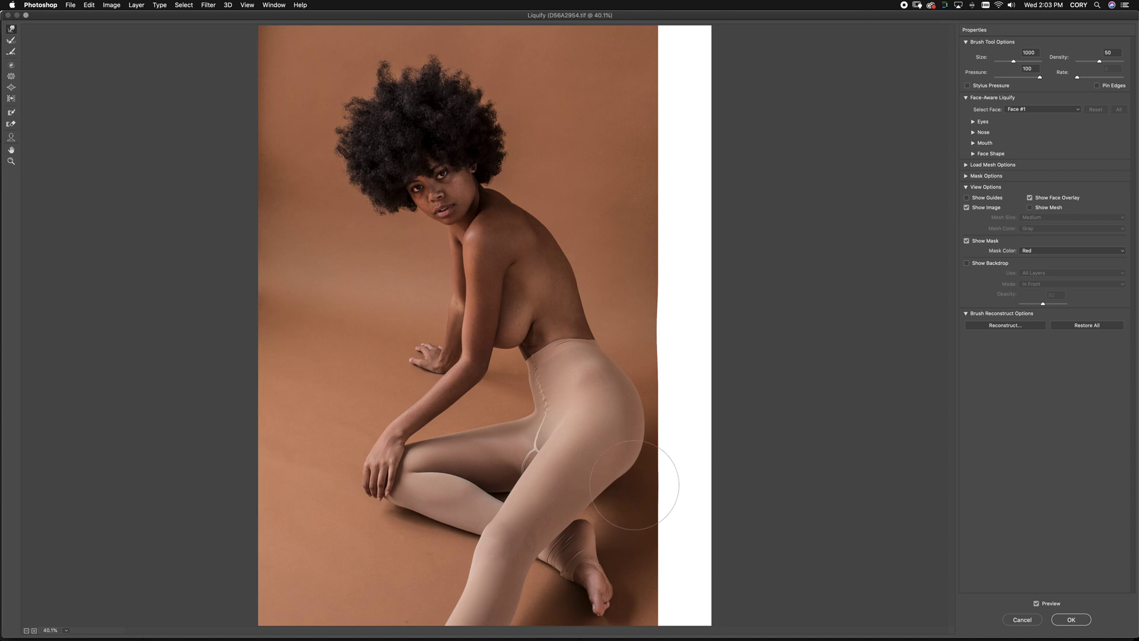
key("bracketright")
key("bracketright")
key("bracketright")
key("bracketright")
key("bracketright")
key("bracketright")
key("bracketright")
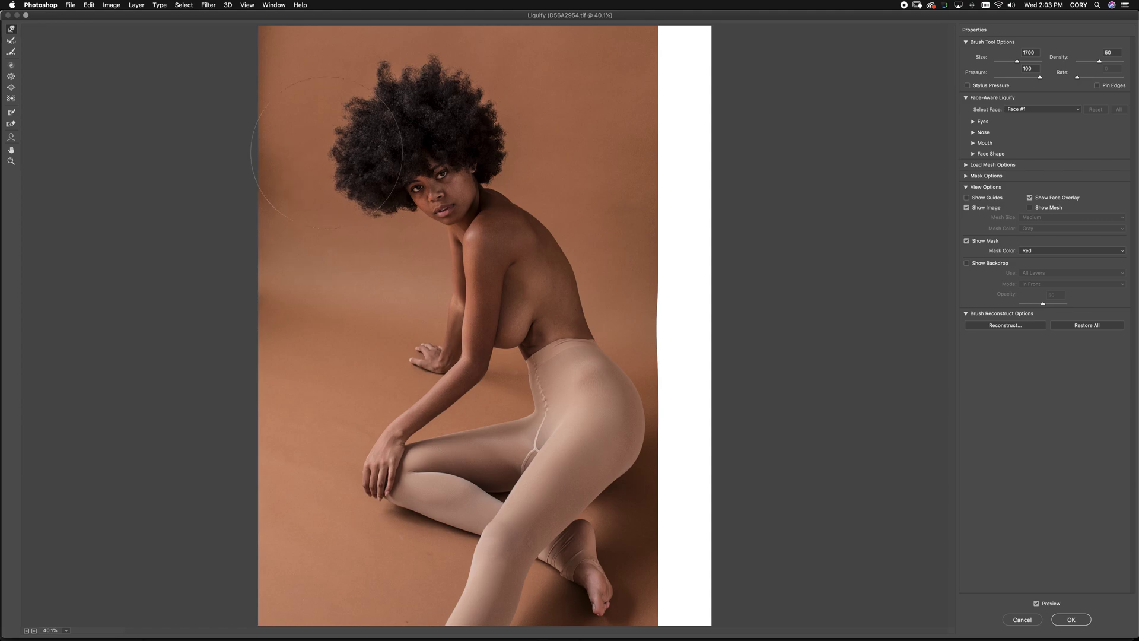
mouse_move(327, 153)
left_mouse_down()
mouse_move(315, 142)
mouse_move(335, 124)
mouse_move(405, 89)
mouse_move(475, 118)
mouse_move(457, 95)
mouse_move(324, 120)
mouse_move(356, 190)
mouse_move(385, 202)
left_mouse_up()
left_click(1071, 620)
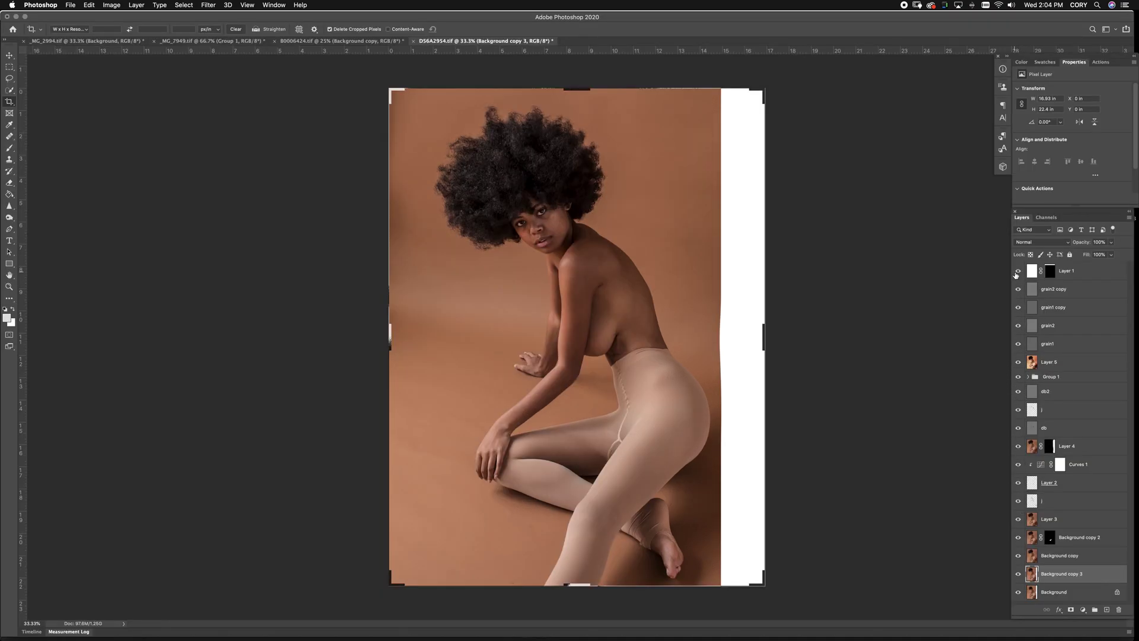
left_click(1018, 271)
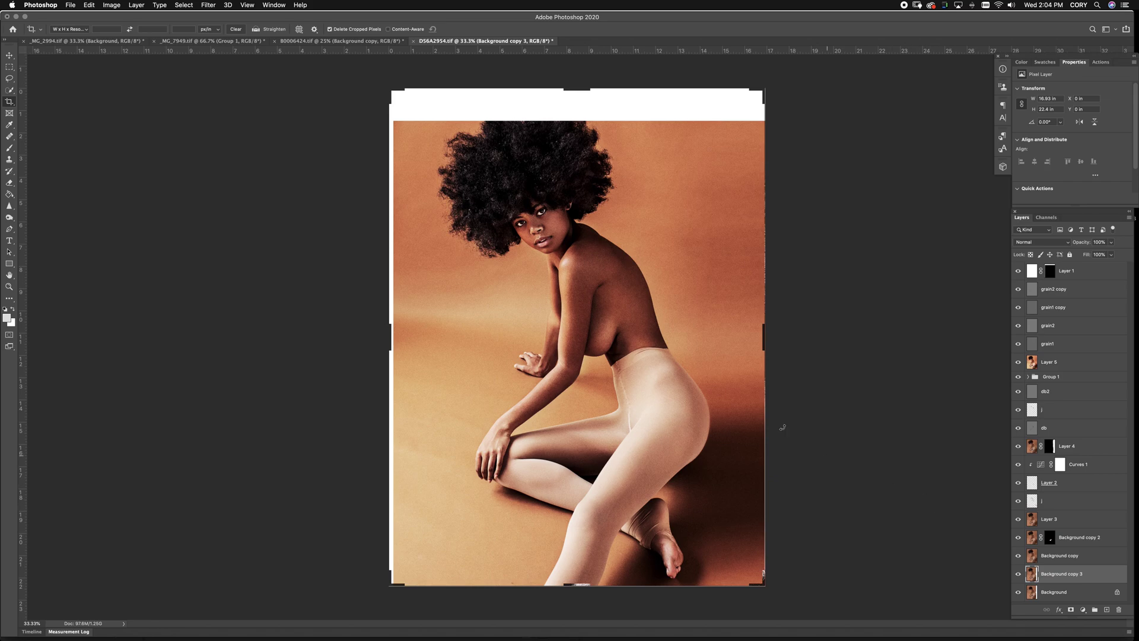
left_click(326, 42)
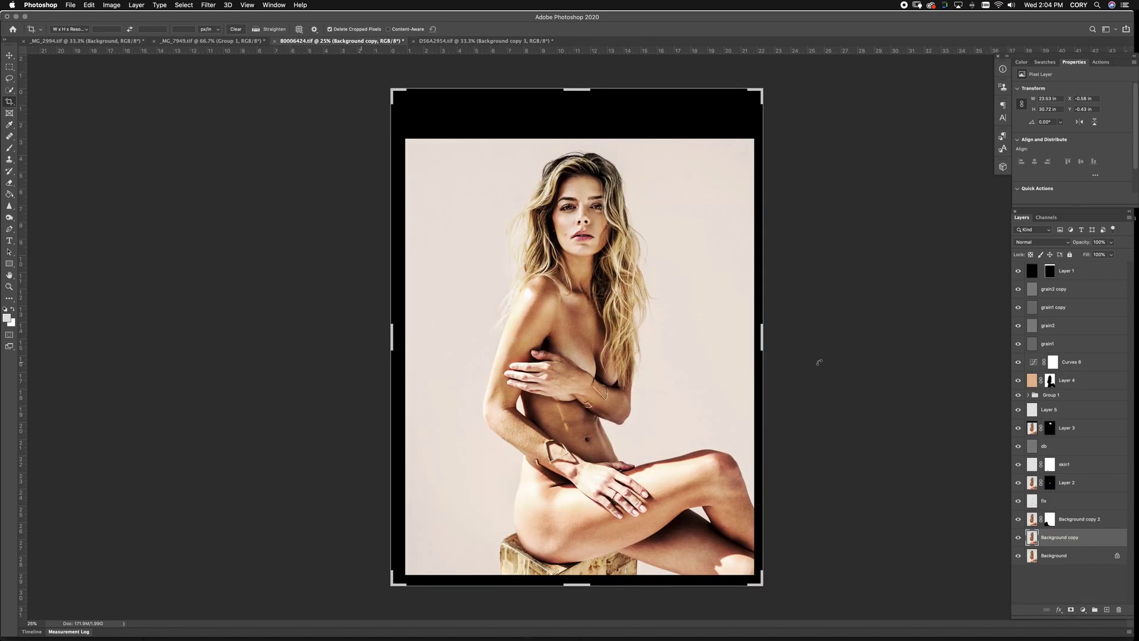
Compare 80006424's Background alone and with Background copy, then turn every layer back on
left_click(1018, 557, "alt")
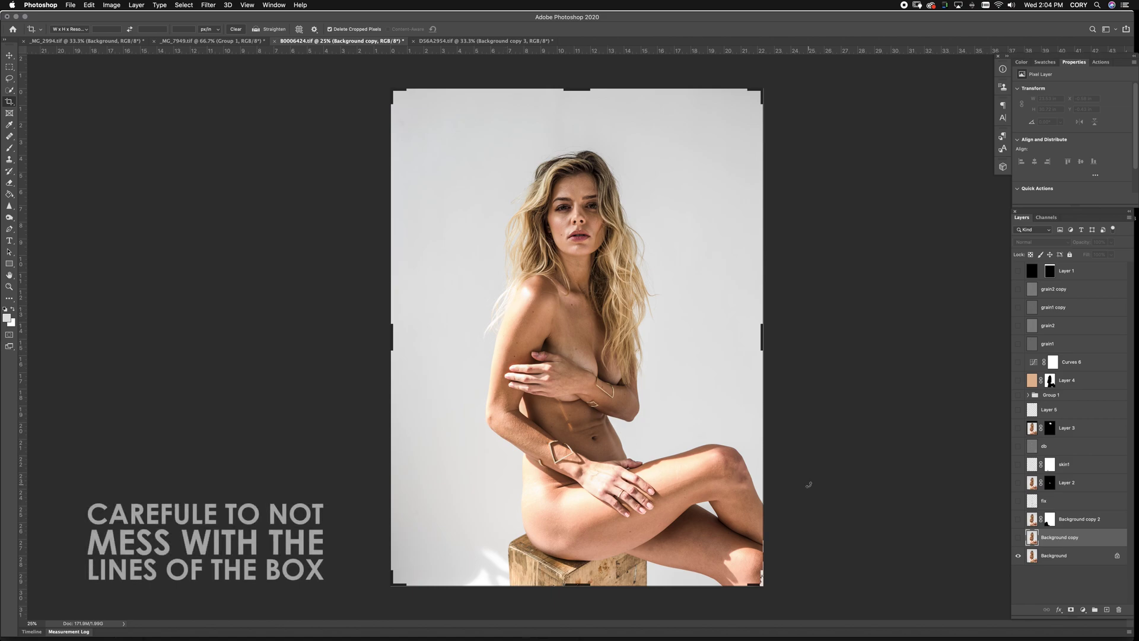
left_click(1019, 537)
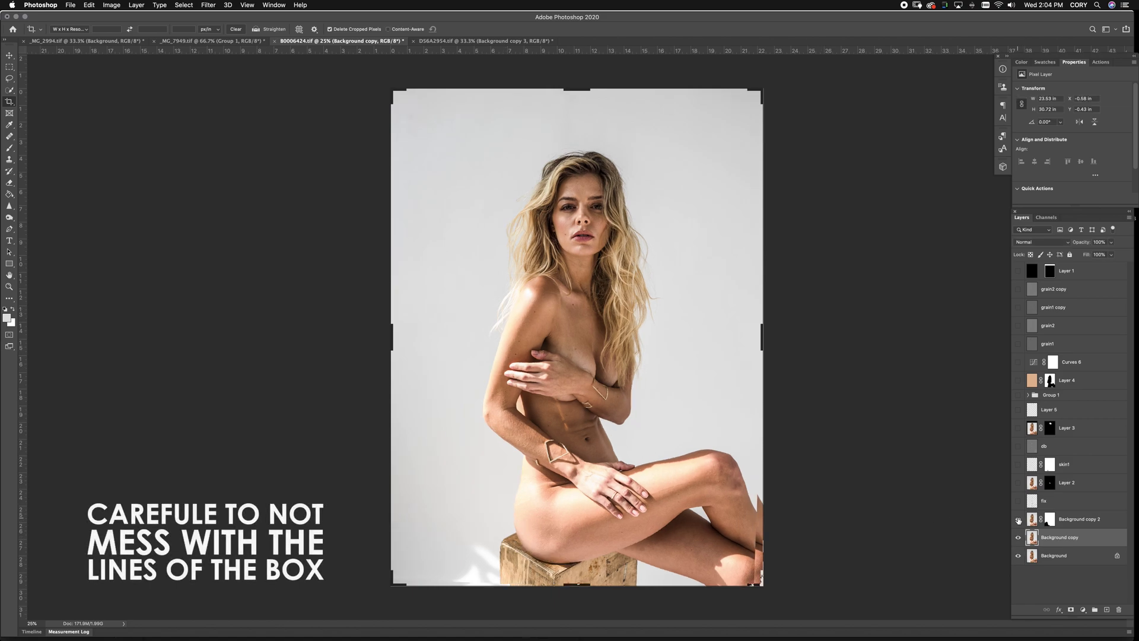
left_click_drag(1019, 528, 1019, 271)
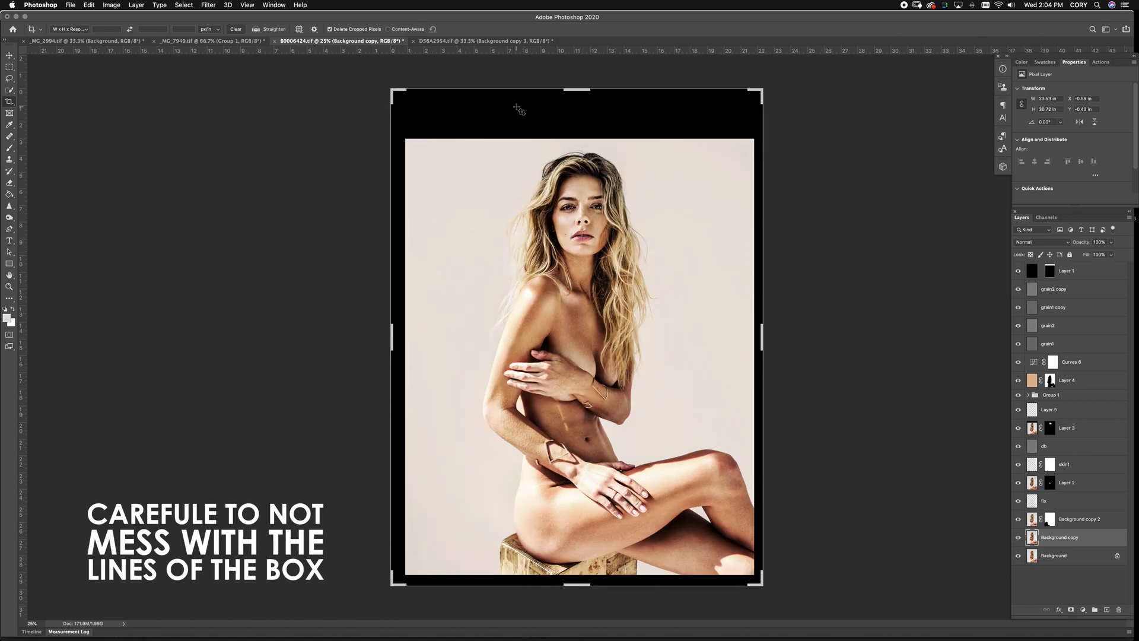
left_click(222, 40)
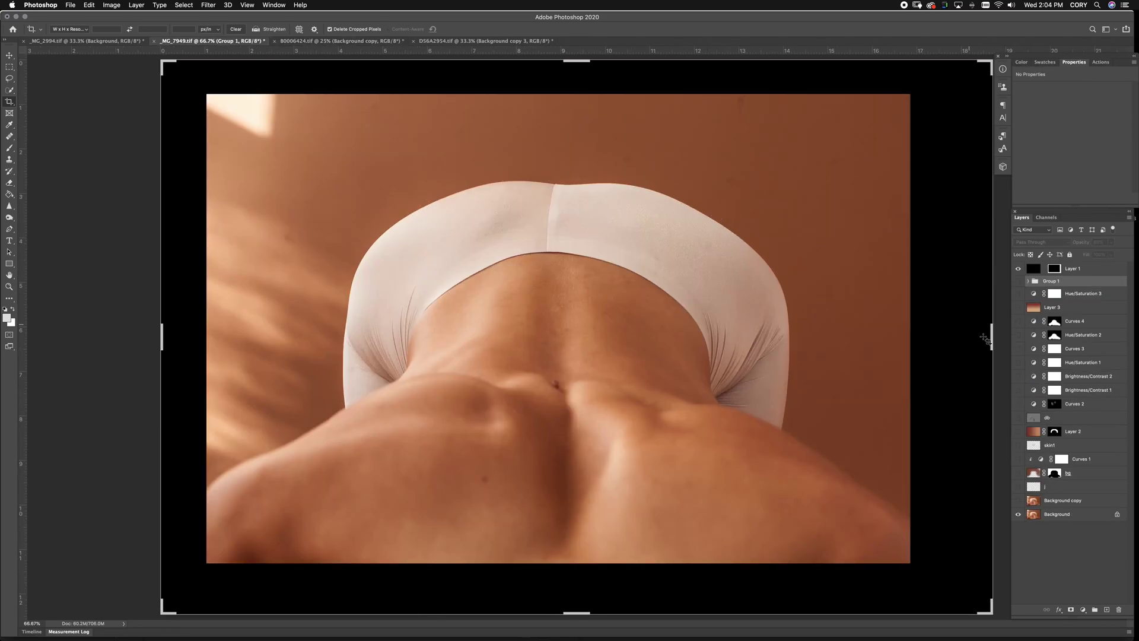
Toggle the Background copy to compare, then drop a horizontal guide near 3.267 in across the upper body
left_click(1018, 502)
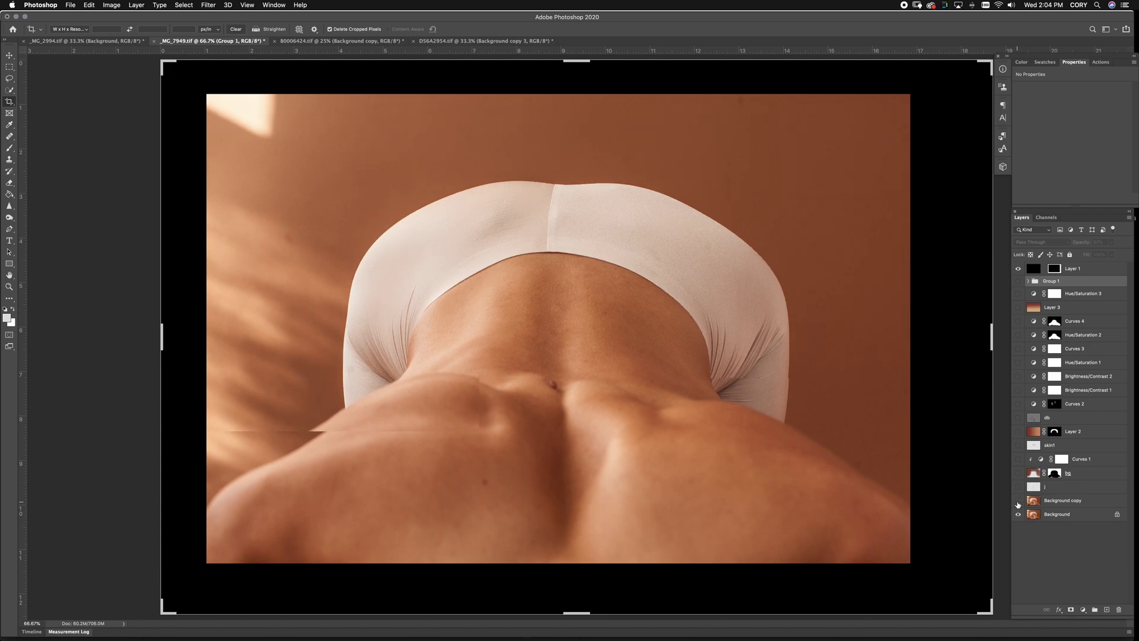
left_click(1018, 502)
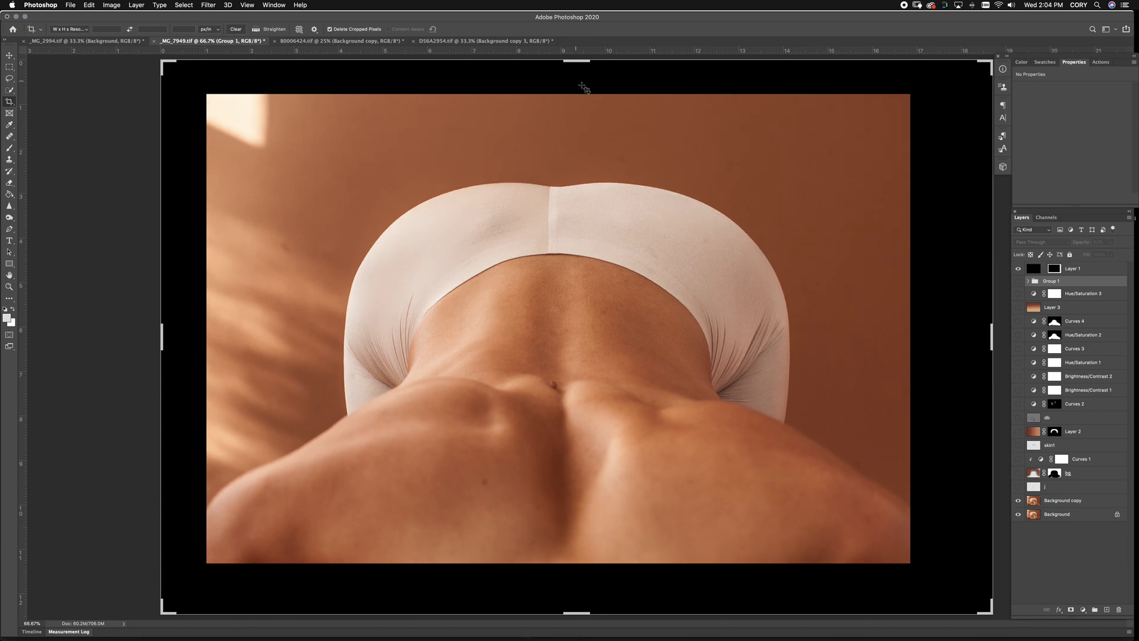
left_click(1019, 502)
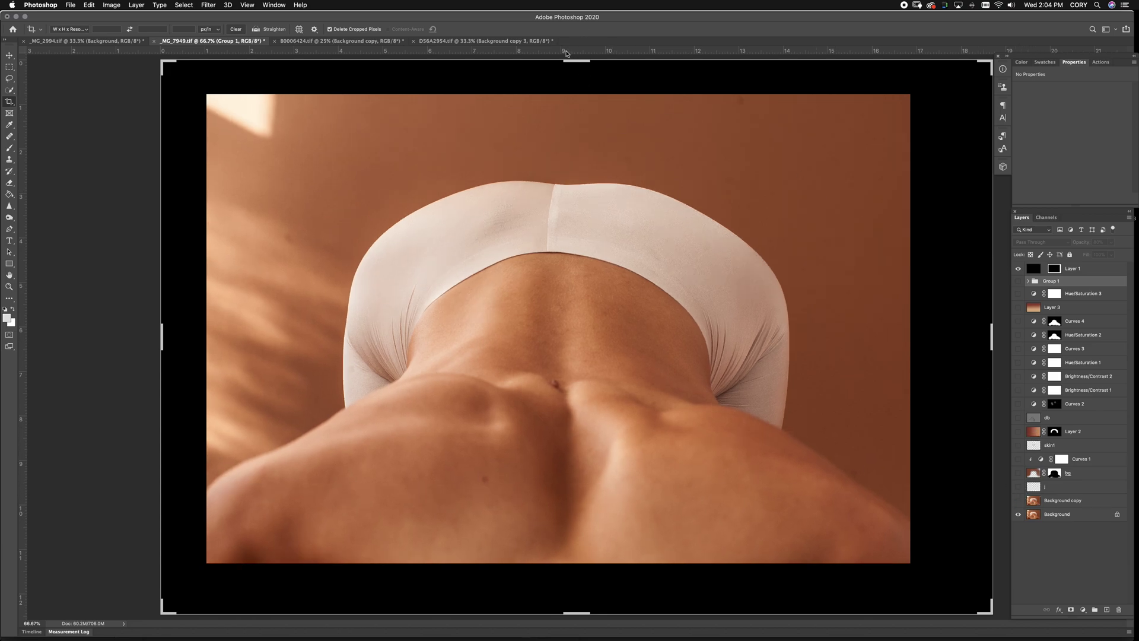
left_click_drag(566, 54, 569, 200)
left_click_drag(569, 188, 569, 194)
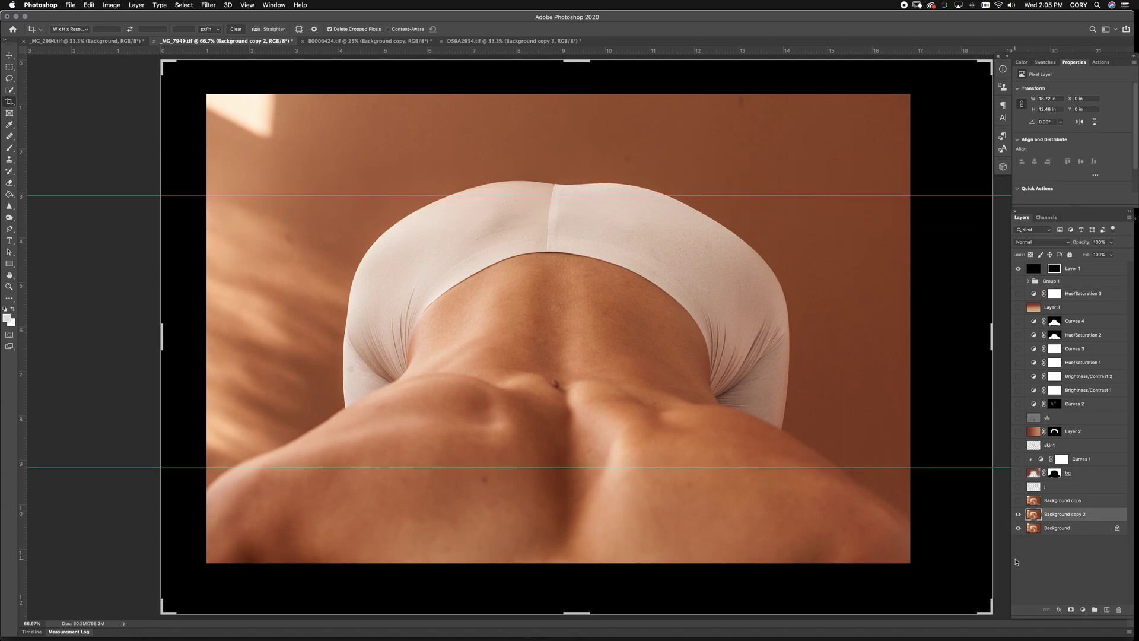
Liquify the photo, stretching its edges and lower edge outward, growing the brush to 2800
key("super+shift+x")
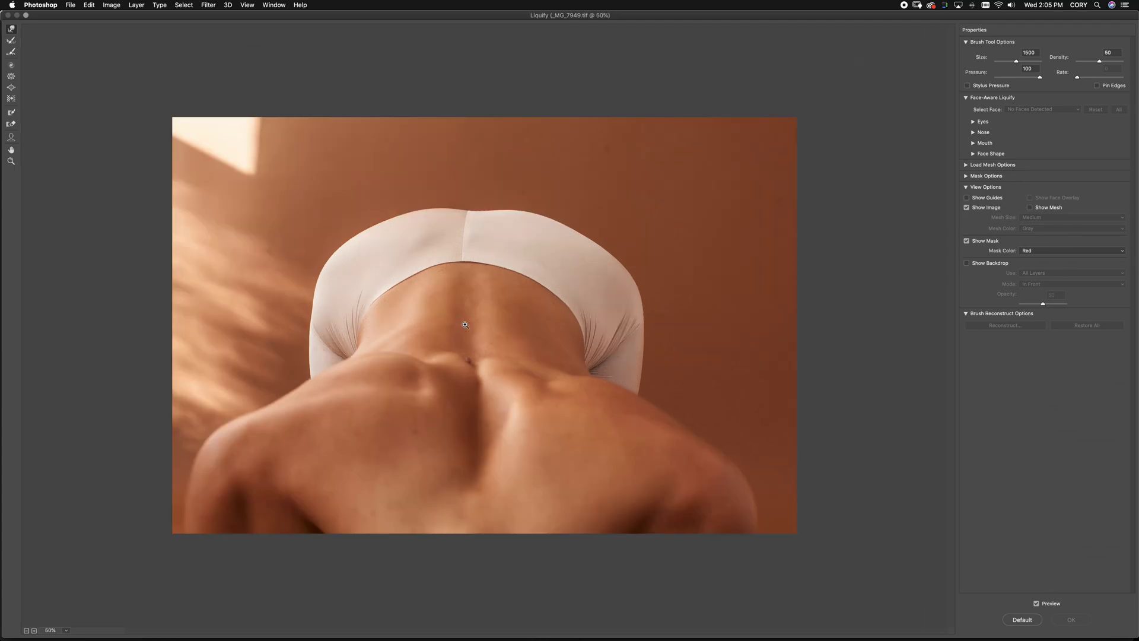
left_click_drag(445, 293, 454, 290)
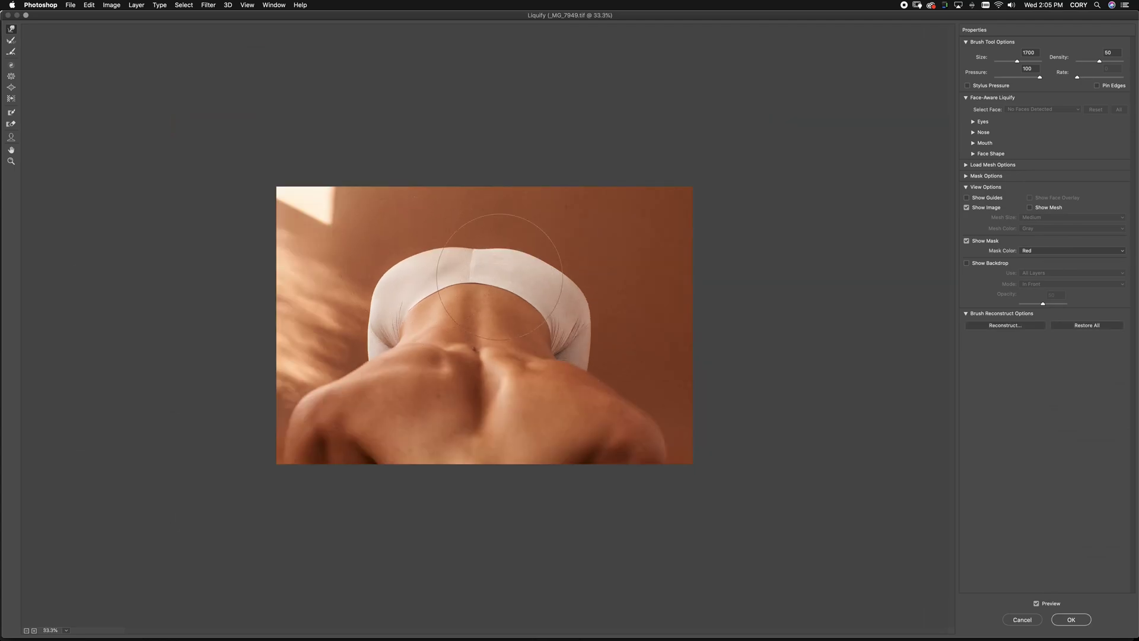
key("bracketright")
key("bracketright")
key("bracketright")
key("bracketright")
key("bracketright")
left_click_drag(562, 275, 564, 216)
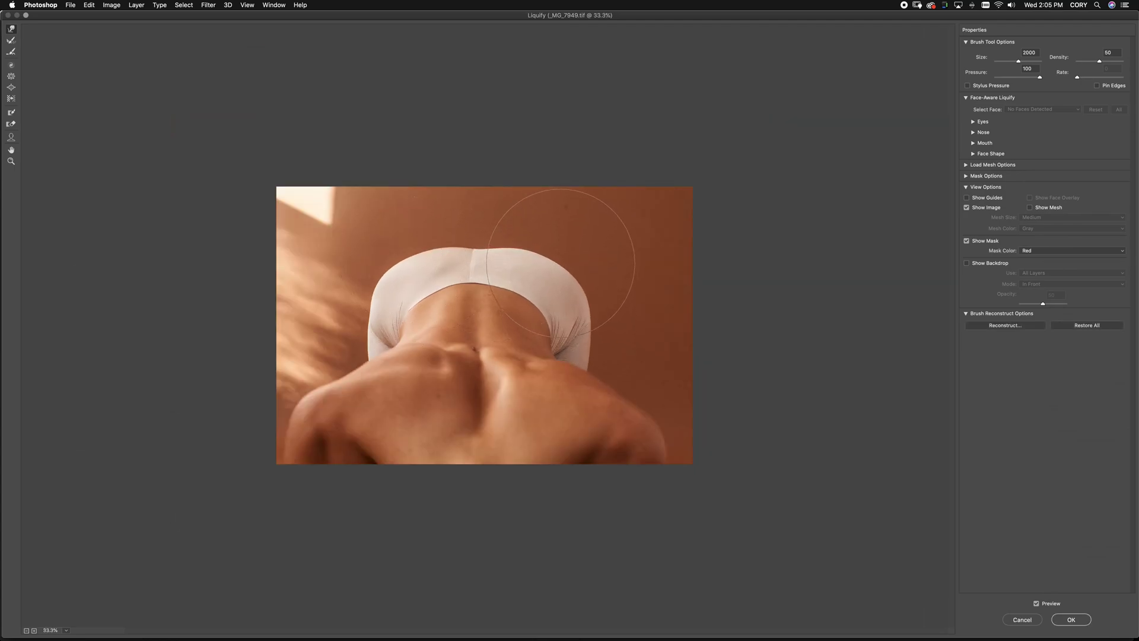
key("bracketright")
key("bracketright")
key("bracketright")
left_click_drag(610, 446, 590, 420)
key("bracketright")
key("bracketright")
key("bracketright")
key("bracketright")
key("bracketright")
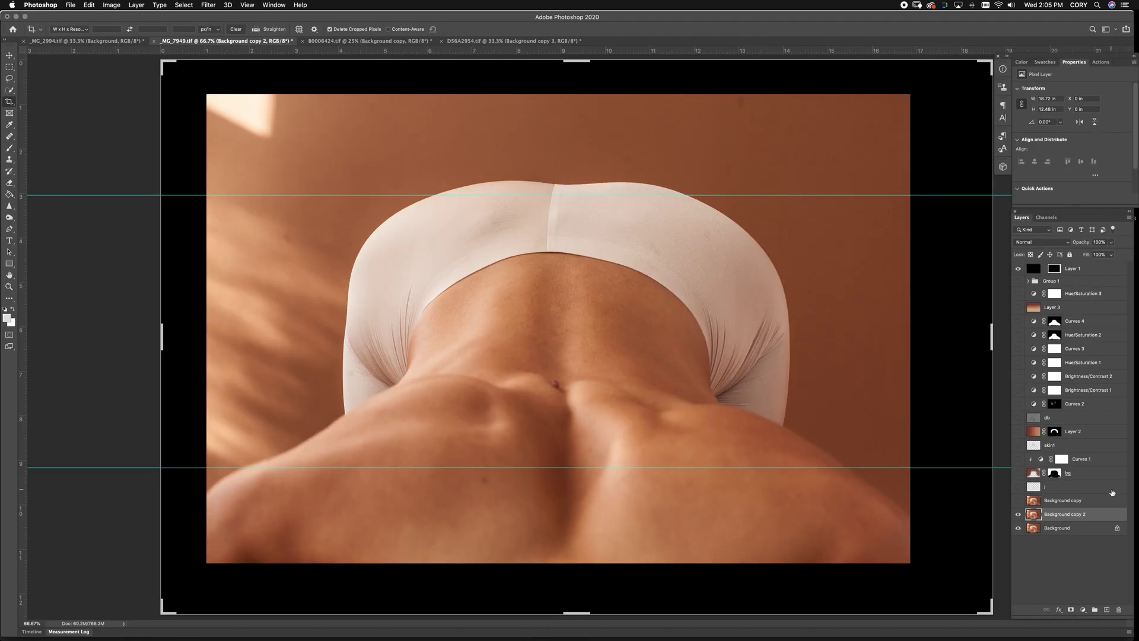
Turn the Background copy, j, bg and Hue/Saturation 3 layers back on
left_click_drag(1018, 501, 1016, 478)
left_click(1021, 294)
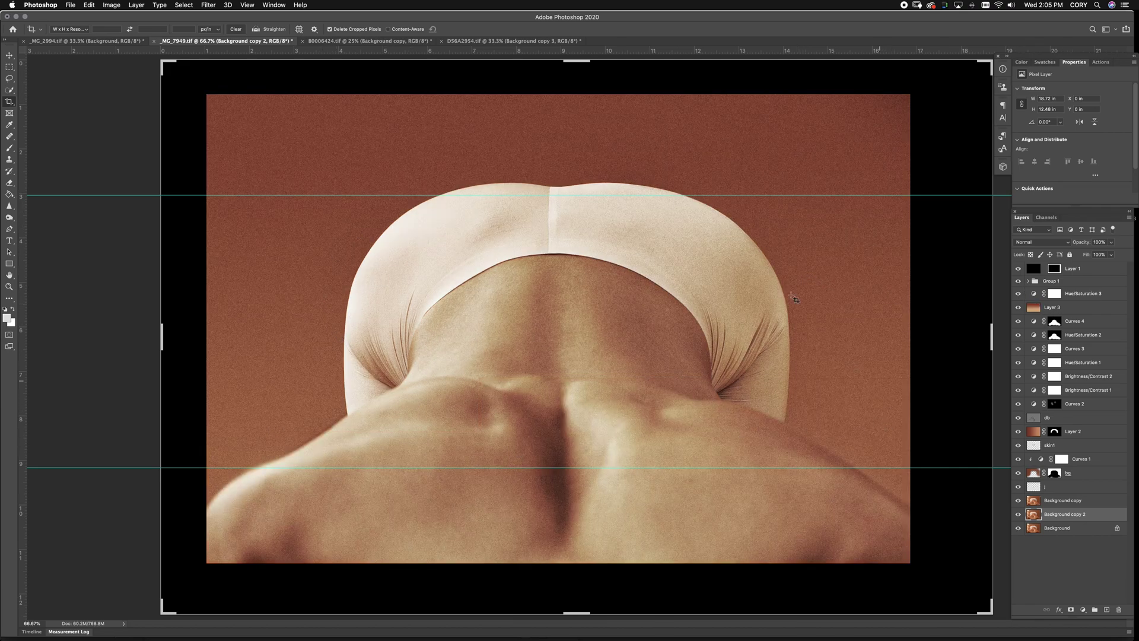
key("ctrl+shift+Tab")
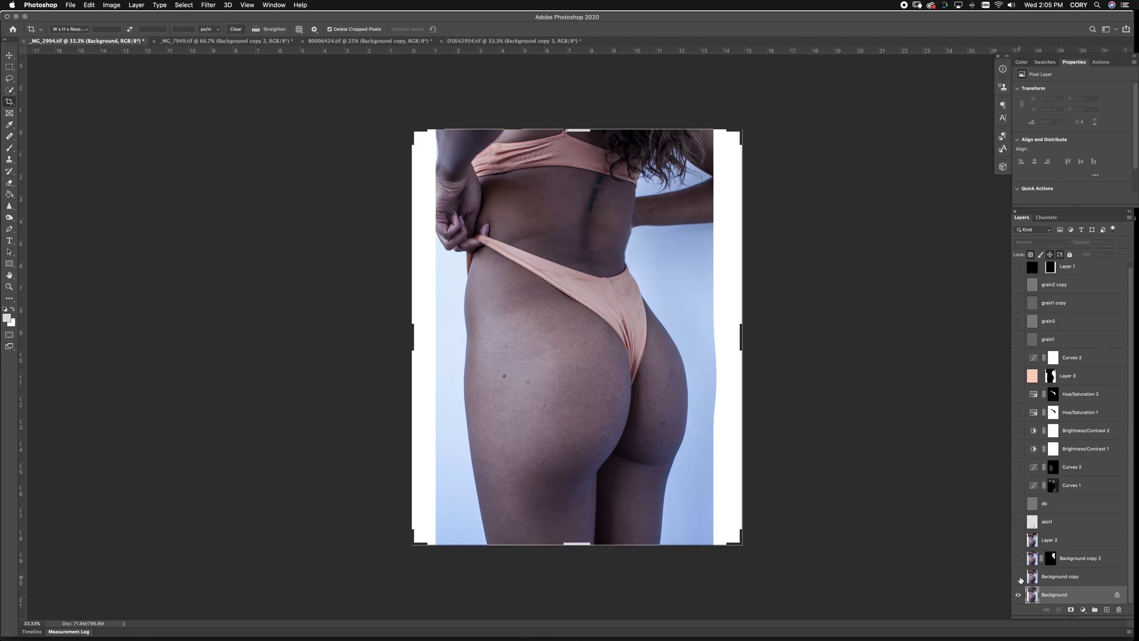
Duplicate _MG_2994's Background and, with a 2300 brush, stretch the hip and right edge into the white border
left_click_drag(1084, 597, 1106, 609)
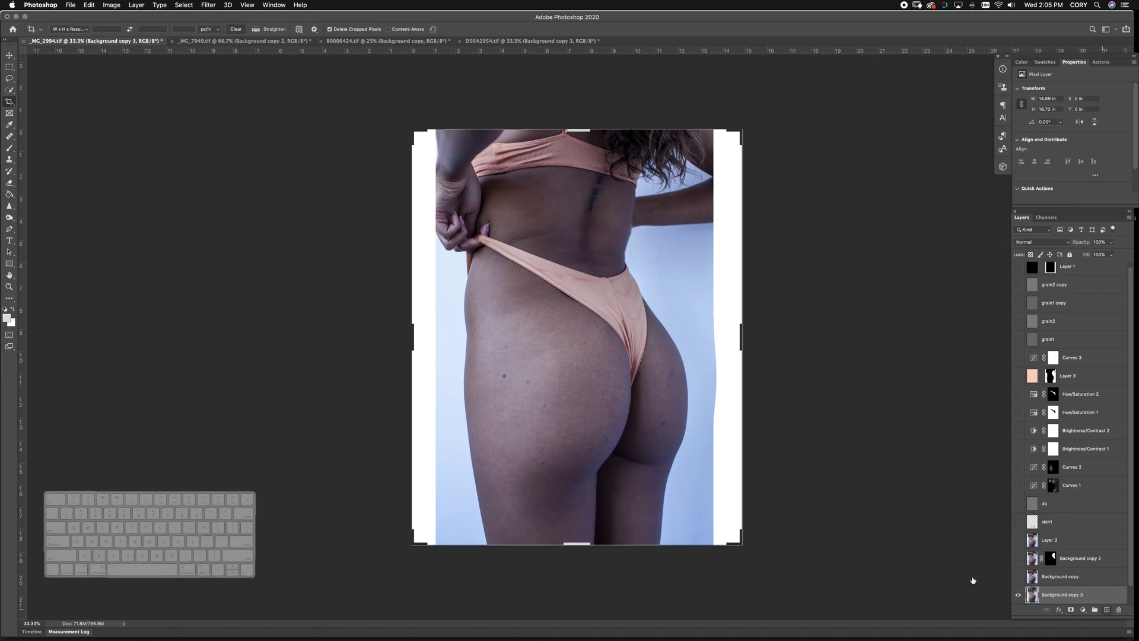
key("super+shift+x")
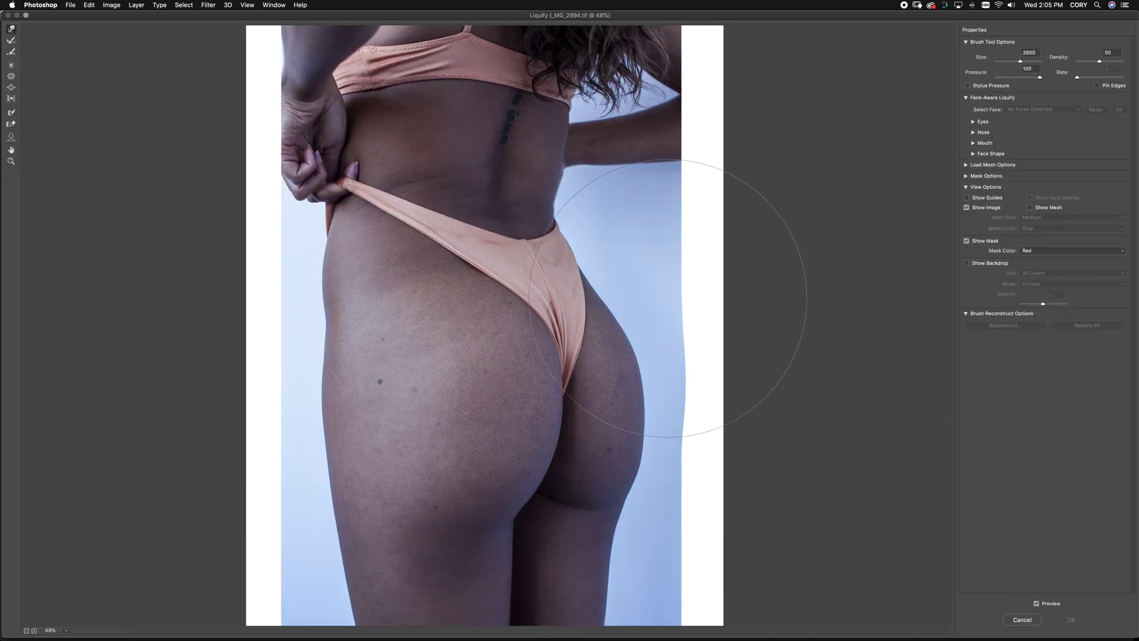
key("bracketleft")
key("bracketleft")
mouse_move(652, 298)
left_mouse_down()
mouse_move(691, 402)
mouse_move(717, 415)
mouse_move(724, 338)
mouse_move(686, 285)
mouse_move(738, 368)
mouse_move(738, 420)
left_mouse_up()
left_click_drag(701, 571, 698, 563)
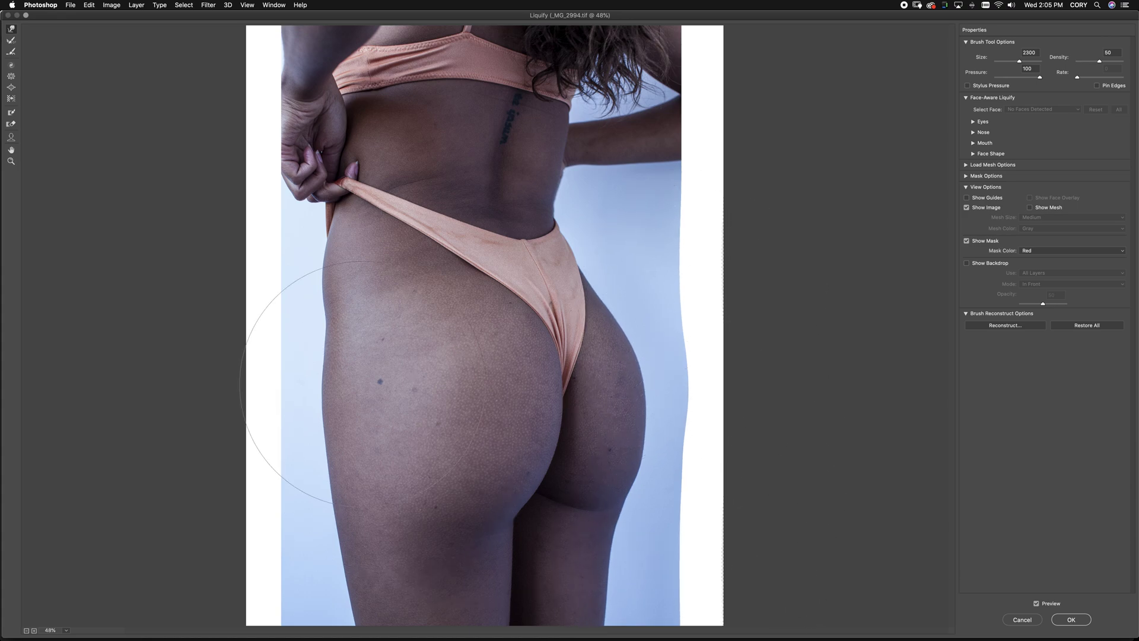
Push the left hip edge into the left white gap, apply Liquify, and turn all layers back on
left_click_drag(280, 293, 295, 305)
key("bracketleft")
key("bracketleft")
key("bracketleft")
key("bracketleft")
key("bracketleft")
key("bracketleft")
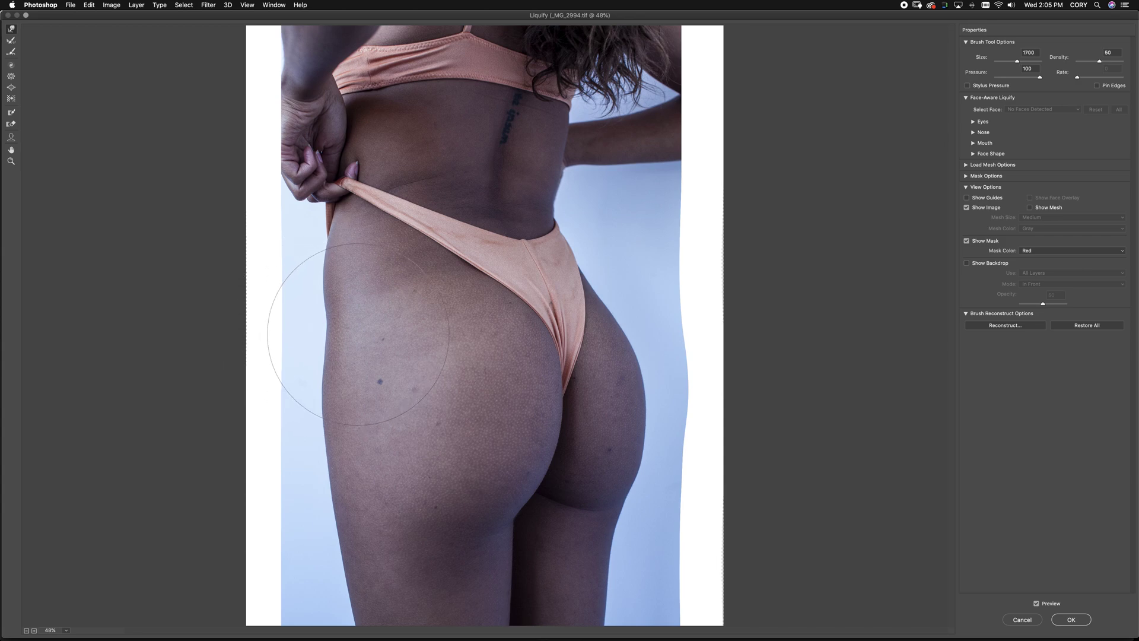
left_click_drag(330, 251, 321, 254)
key("bracketright")
key("bracketright")
key("bracketright")
key("bracketright")
key("bracketright")
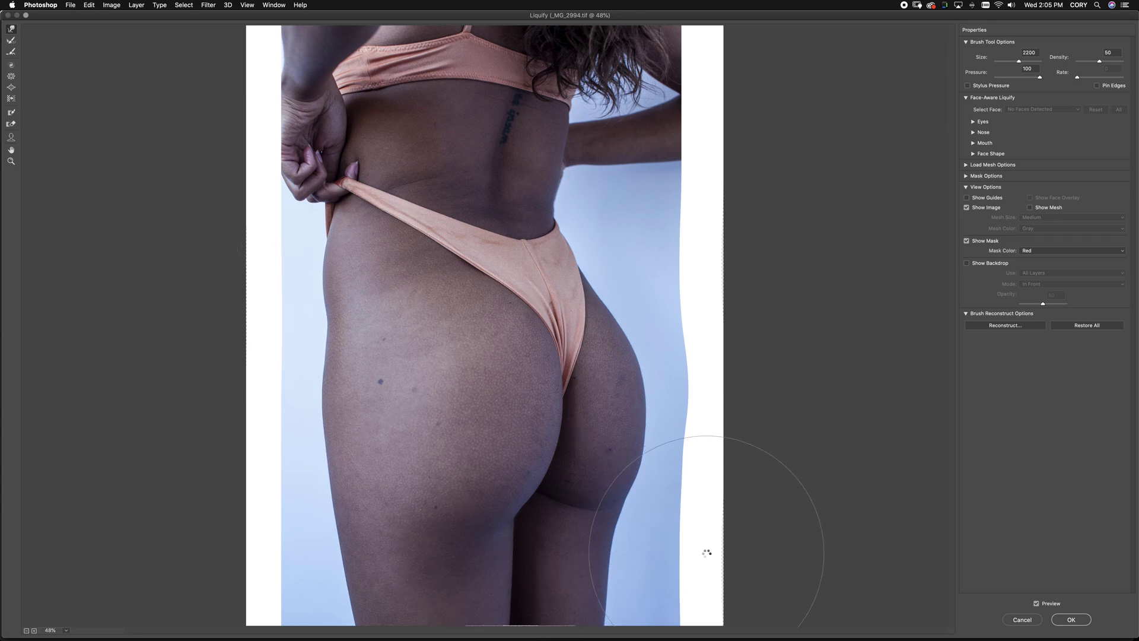
key("Return")
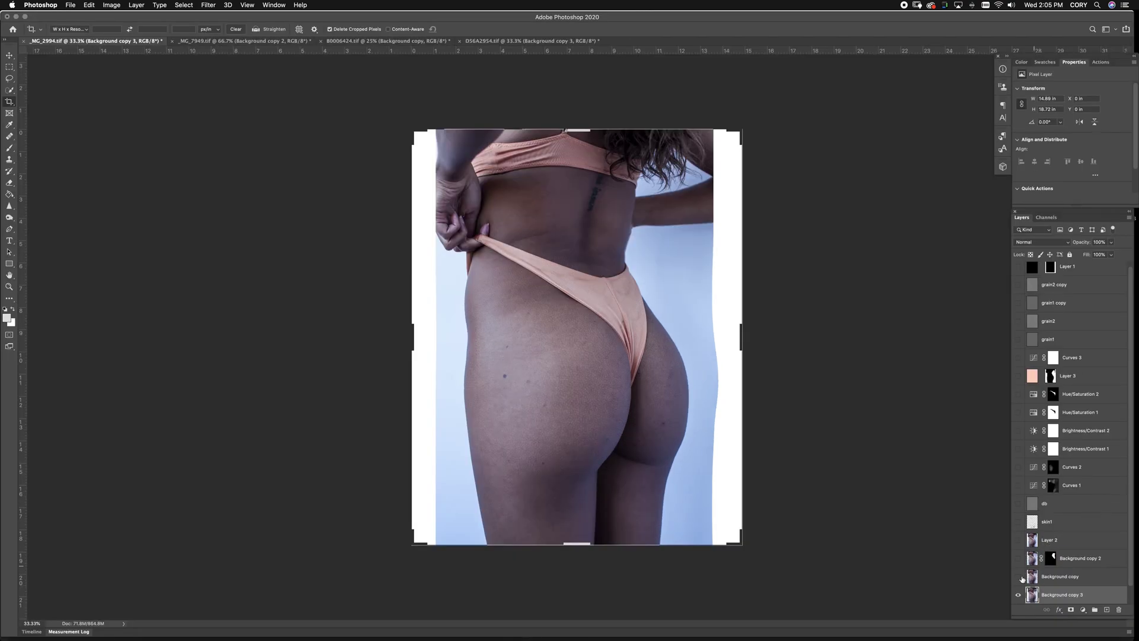
left_click(1020, 577, "alt")
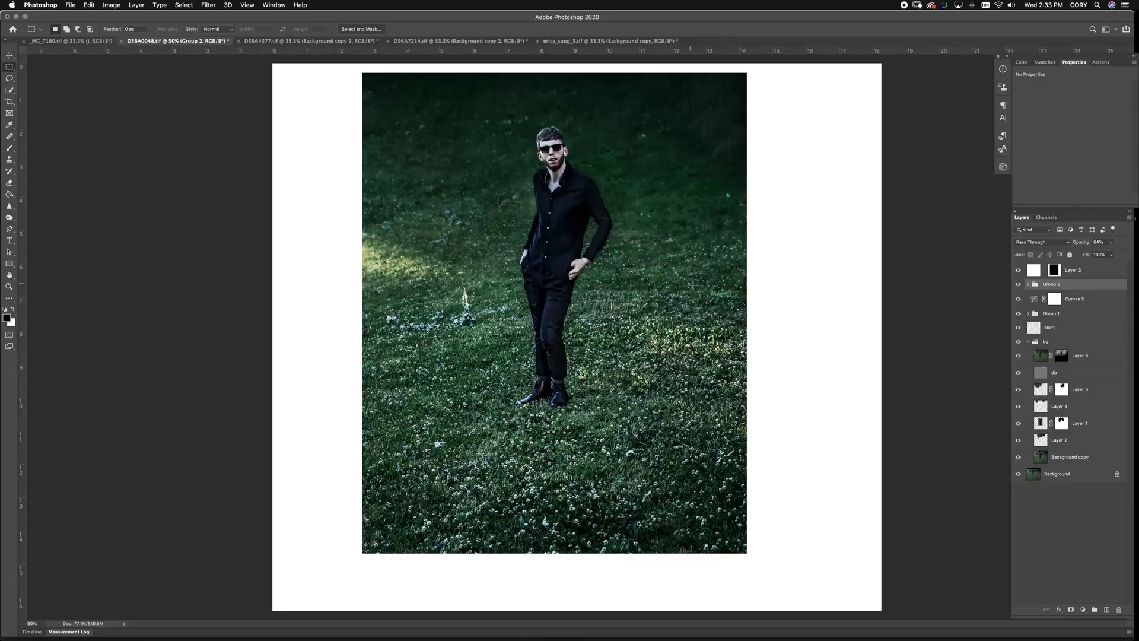
View only the Background photo and Liquify its lower-right corner outward
left_click(1019, 474, "alt")
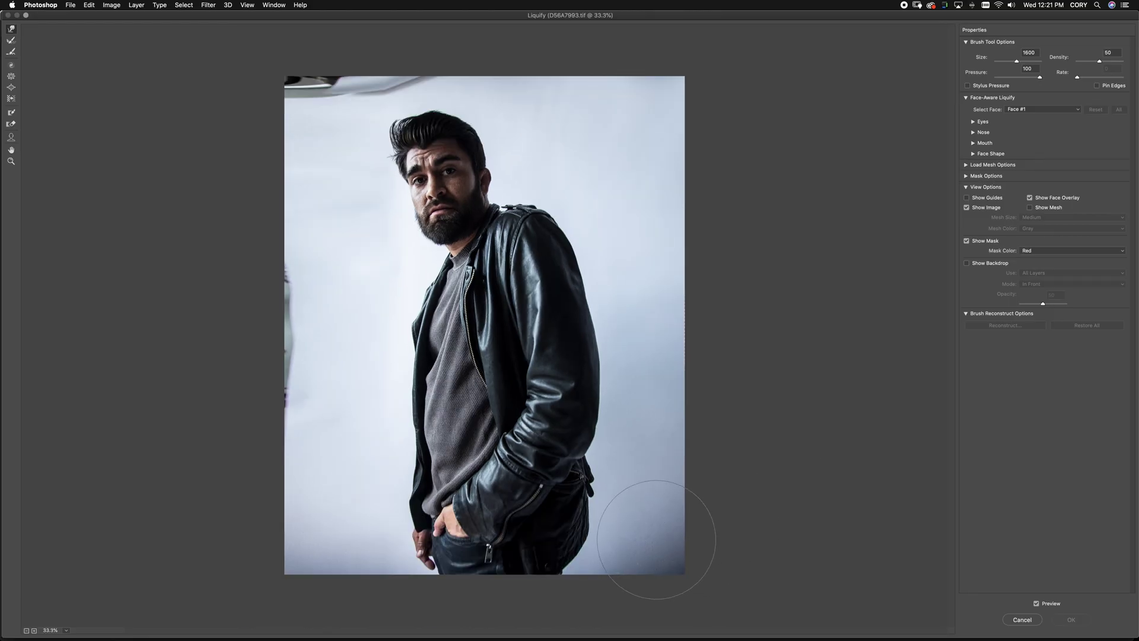
left_click_drag(675, 562, 682, 534)
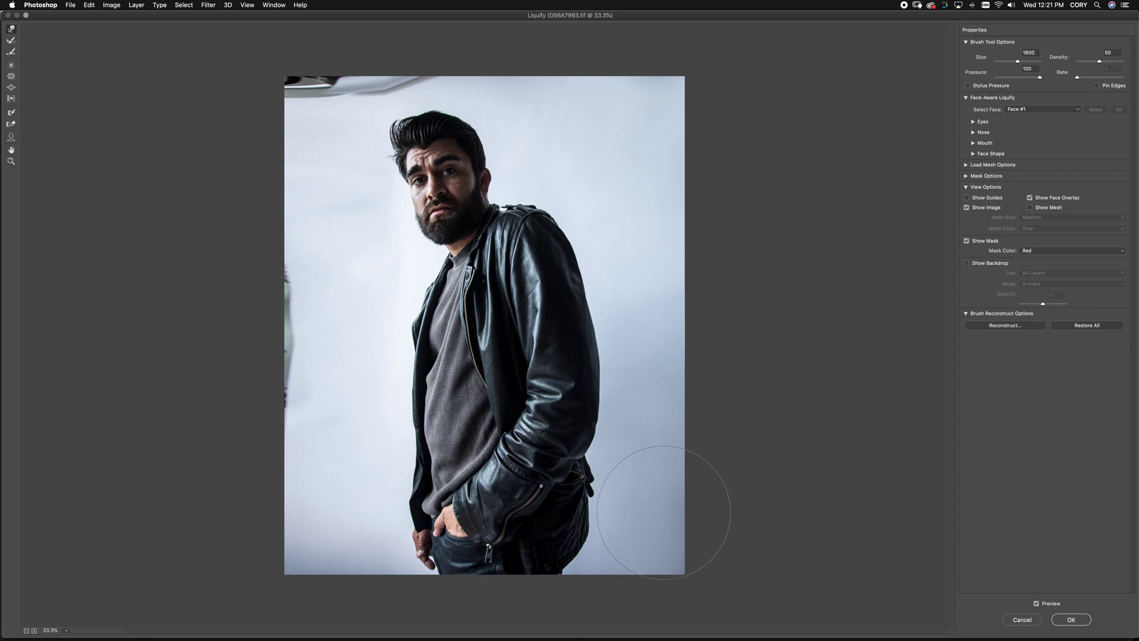
key("Return")
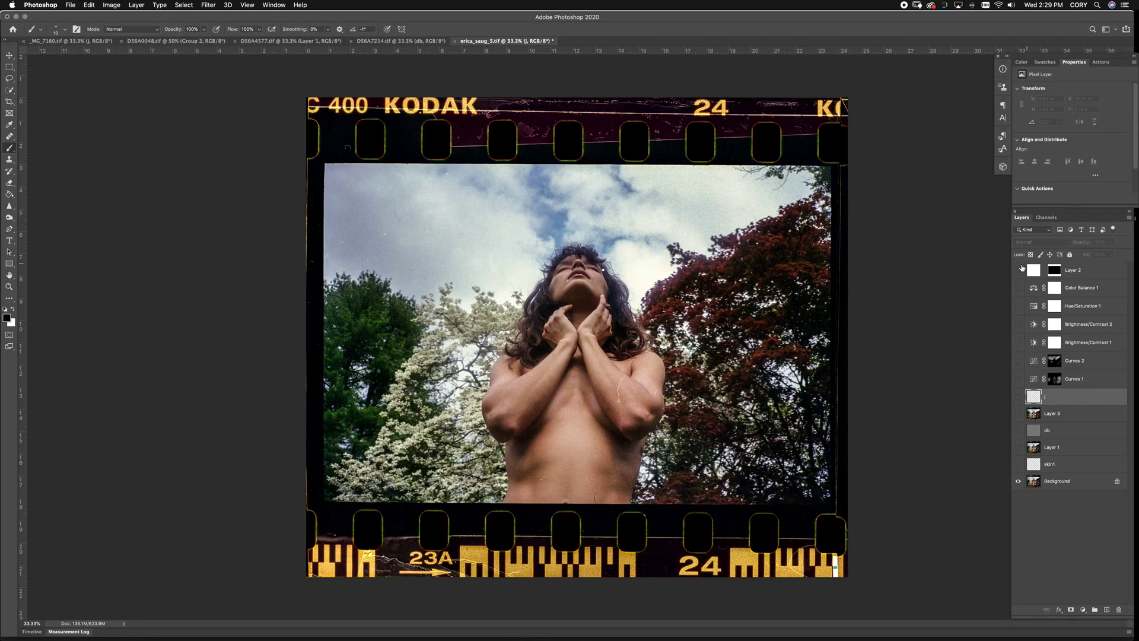
Turn Layer 2 back on and duplicate the Background as Background copy
left_click(1020, 270)
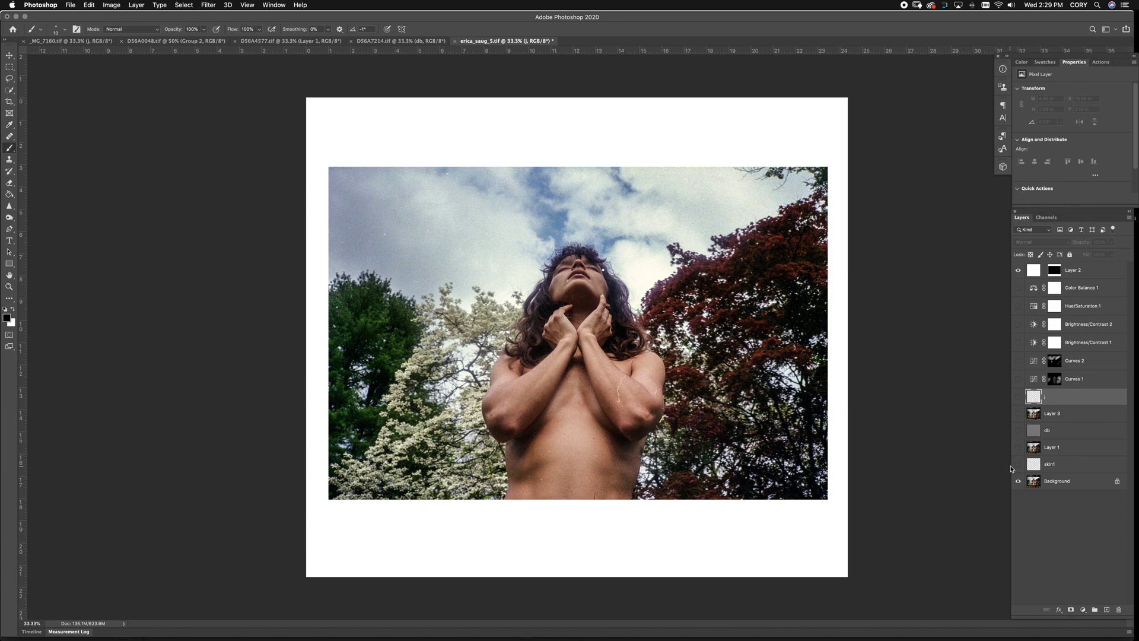
double_click(1072, 484)
key("Escape")
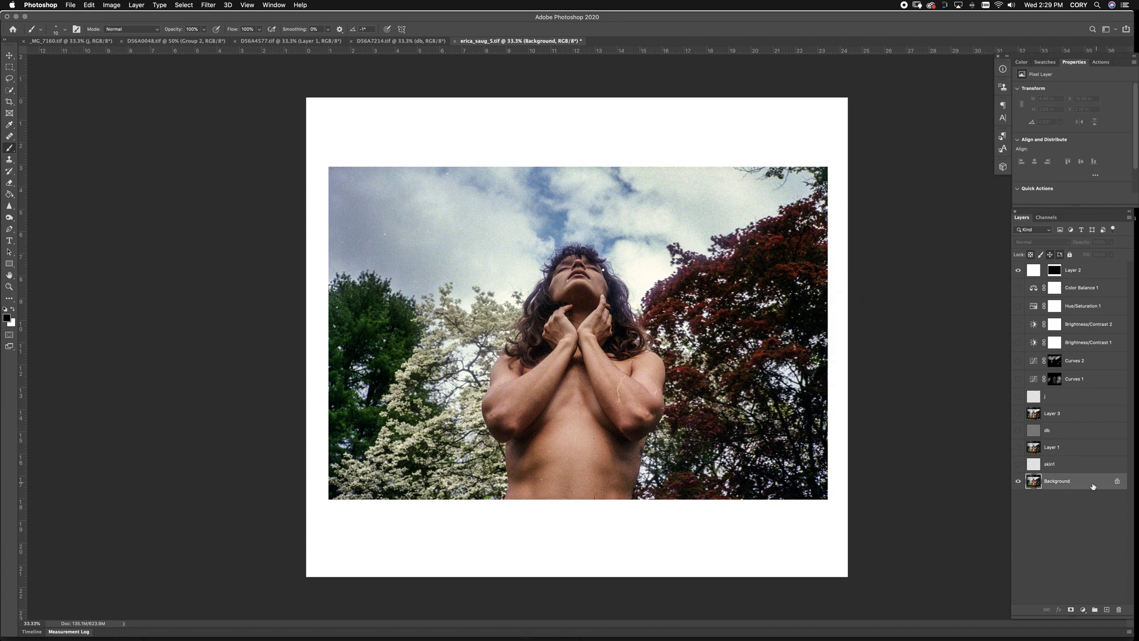
left_click_drag(1060, 480, 1107, 609)
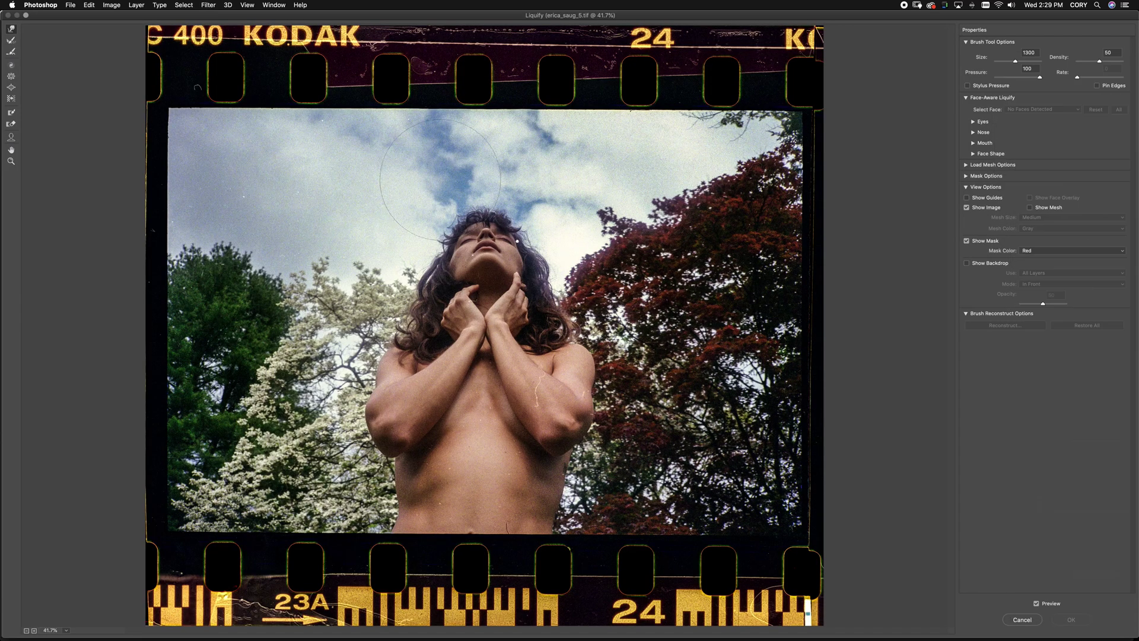
With a 3500 Liquify brush, warp the left edge and top-right corner outward and apply
key("bracketright")
key("bracketright")
key("bracketright")
key("bracketright")
key("bracketright")
key("bracketright")
key("bracketright")
key("bracketright")
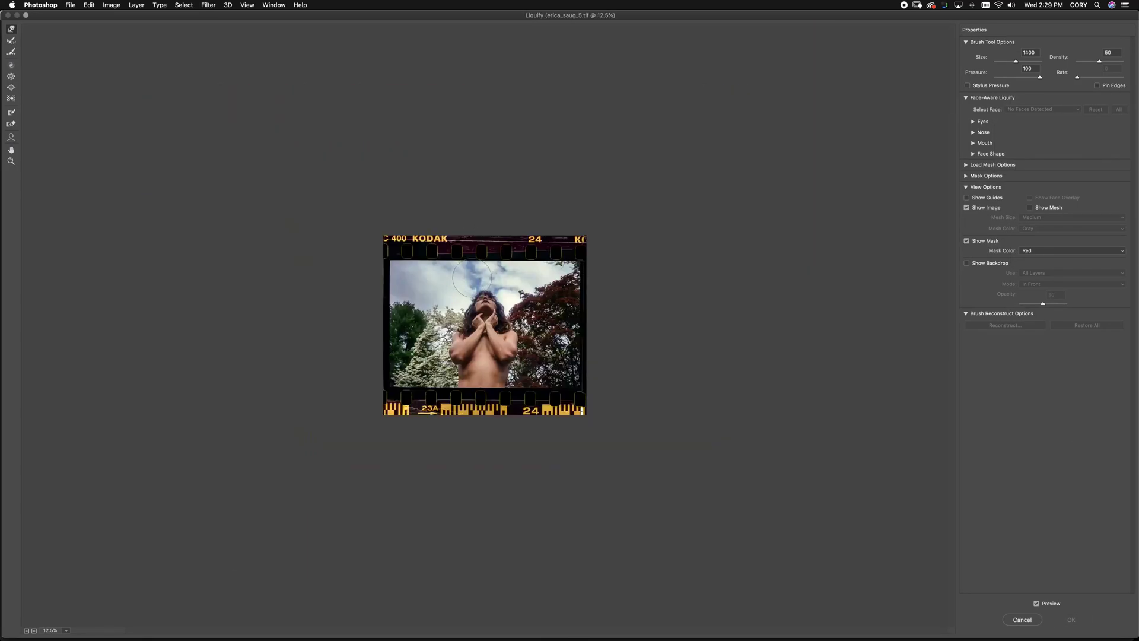
key("bracketright")
key("bracketright")
key("bracketright")
key("bracketright")
key("bracketright")
key("bracketright")
key("bracketright")
key("bracketright")
key("bracketright")
key("bracketright")
key("bracketright")
key("bracketright")
key("bracketright")
key("bracketright")
mouse_move(408, 309)
left_mouse_down()
mouse_move(391, 305)
mouse_move(426, 306)
left_mouse_up()
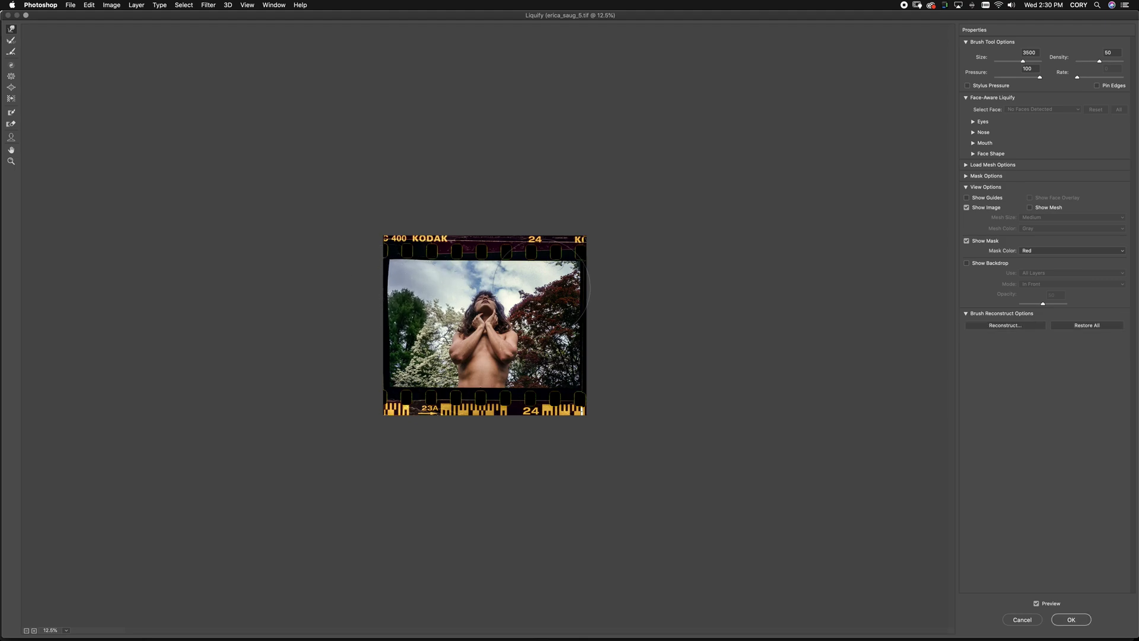
mouse_move(564, 302)
left_mouse_down()
mouse_move(582, 277)
mouse_move(537, 285)
mouse_move(584, 280)
left_mouse_up()
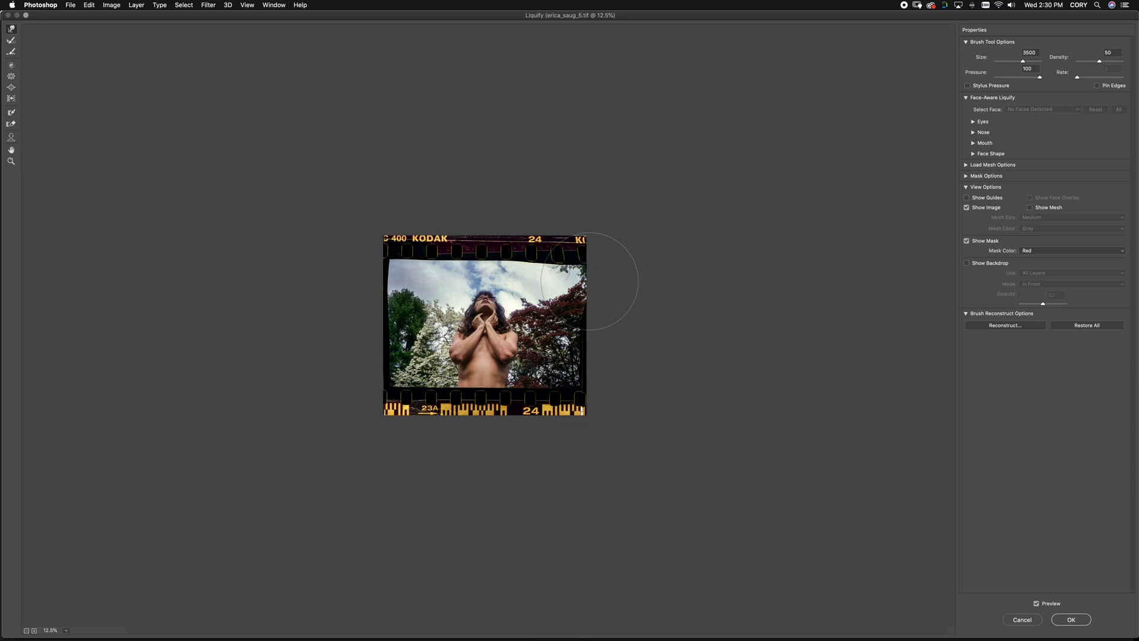
key("Return")
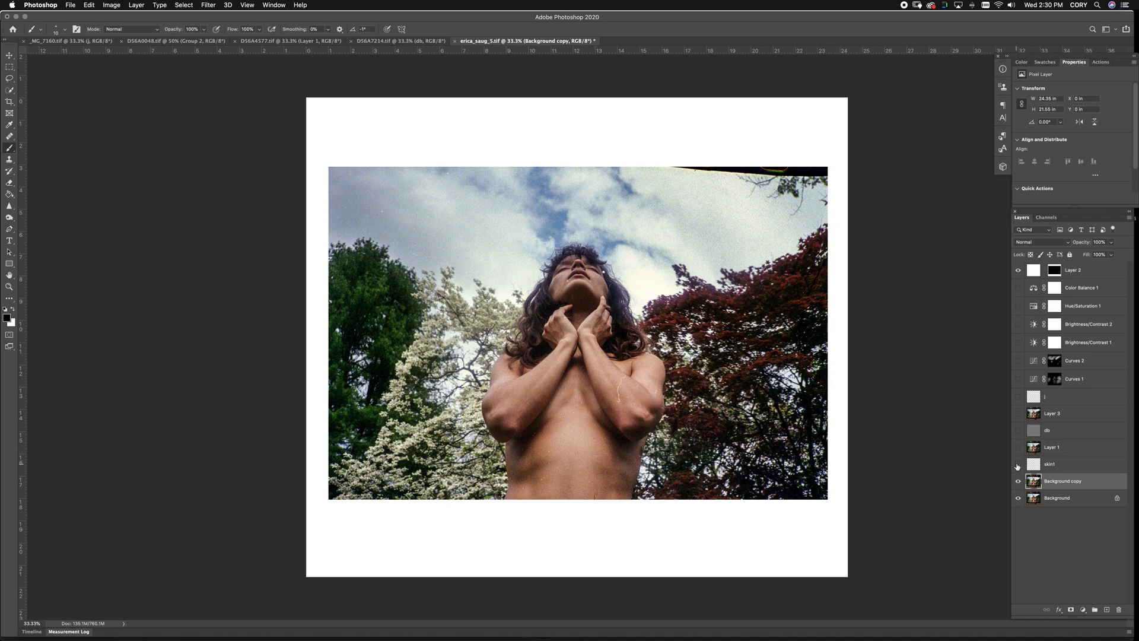
left_click(1020, 288)
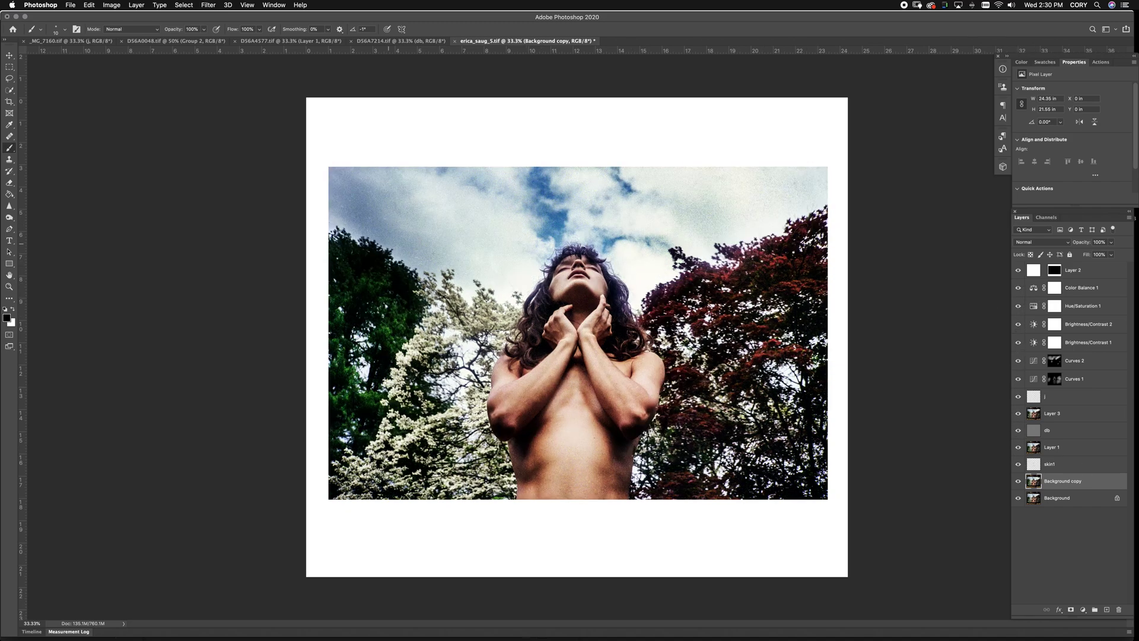
left_click(1019, 499, "alt")
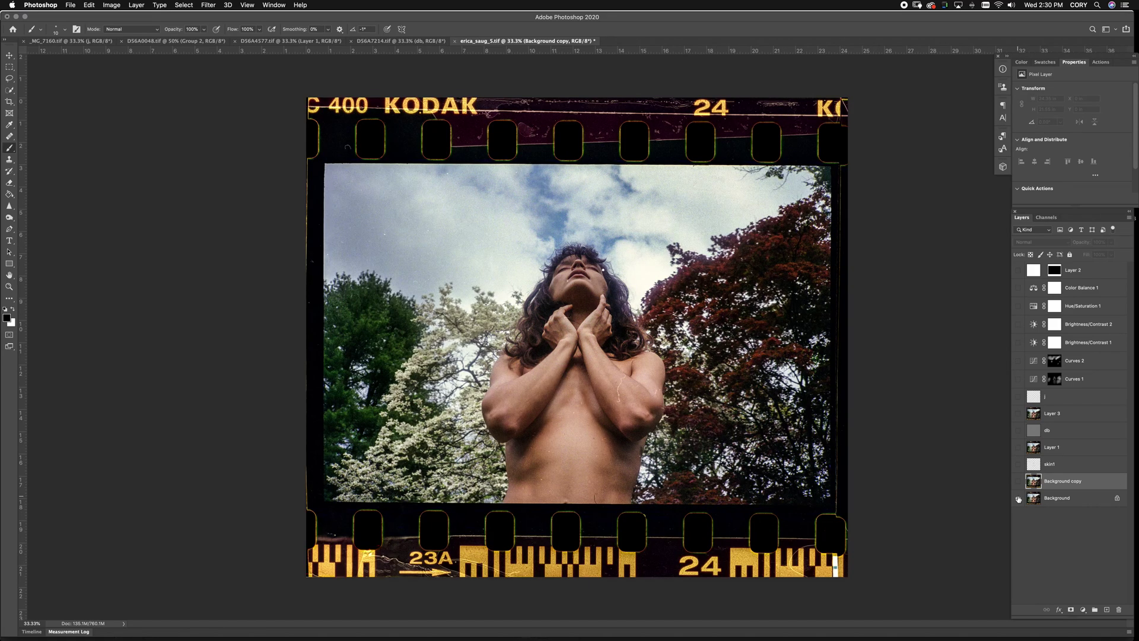
left_click(1019, 499, "alt")
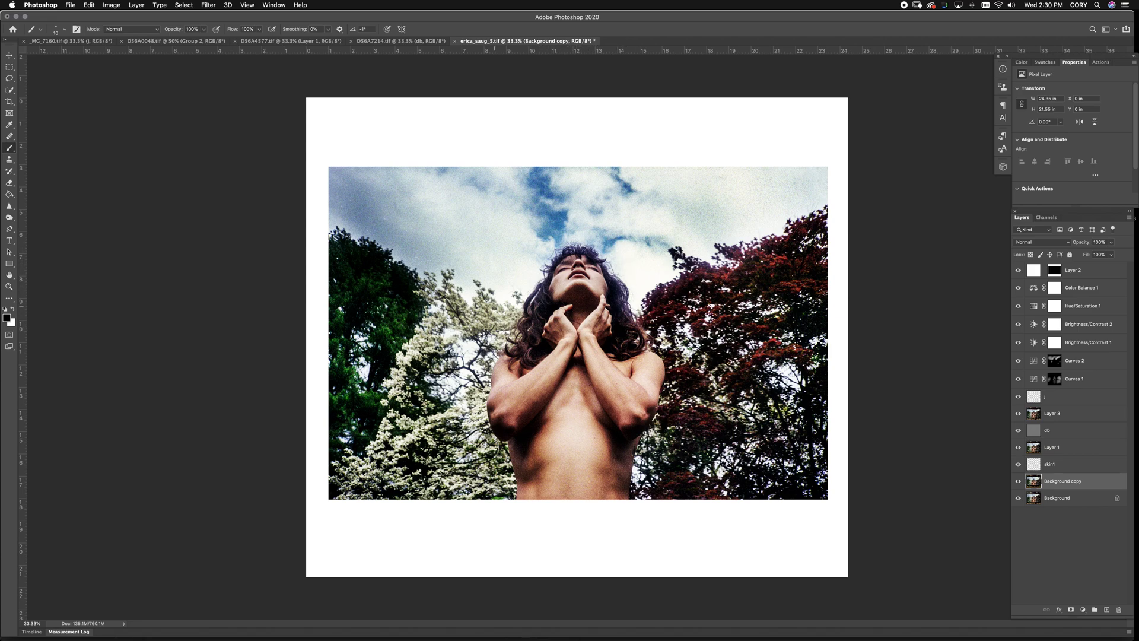
left_click(406, 41)
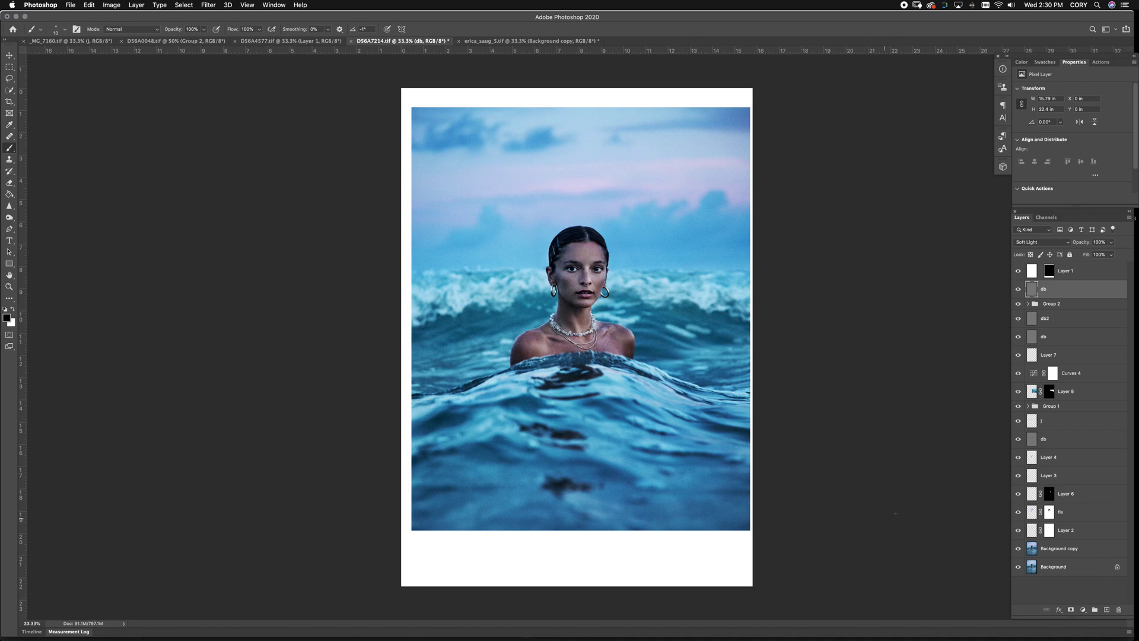
Duplicate Background as Background copy 2 and Forward Warp its right edge into the black strip
left_click(1018, 570, "alt")
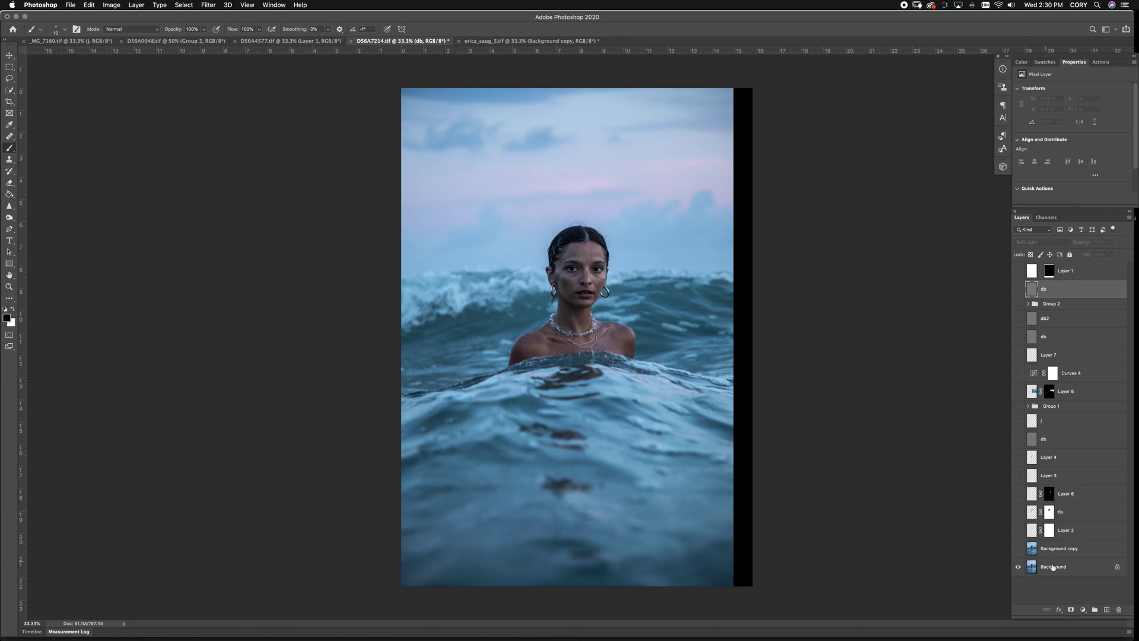
left_click_drag(1053, 567, 1107, 610)
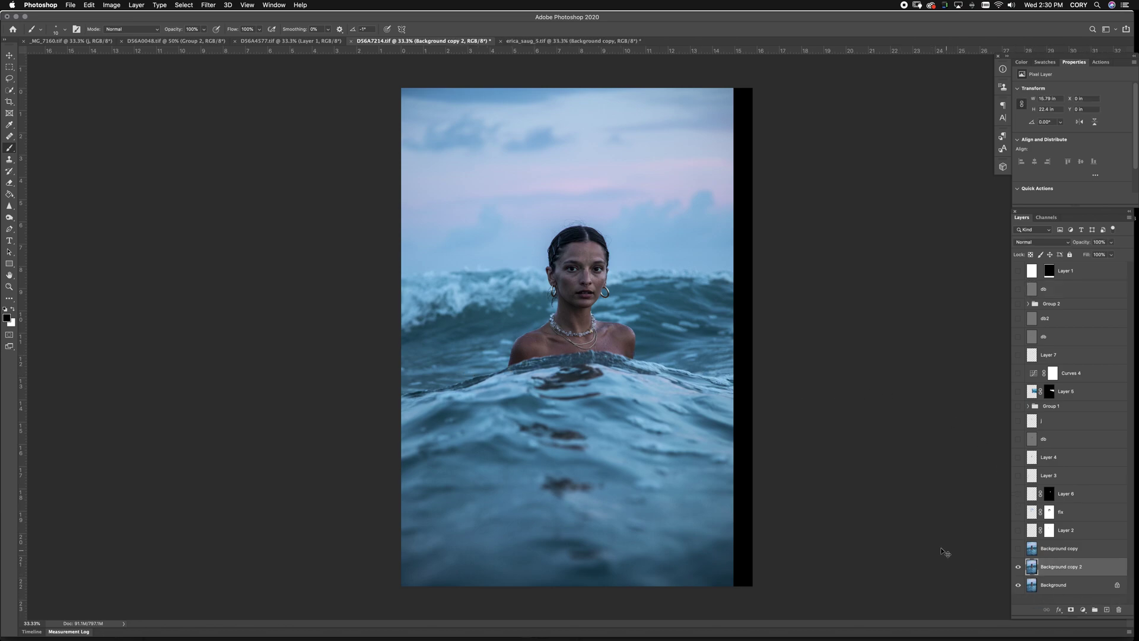
key("super+shift+x")
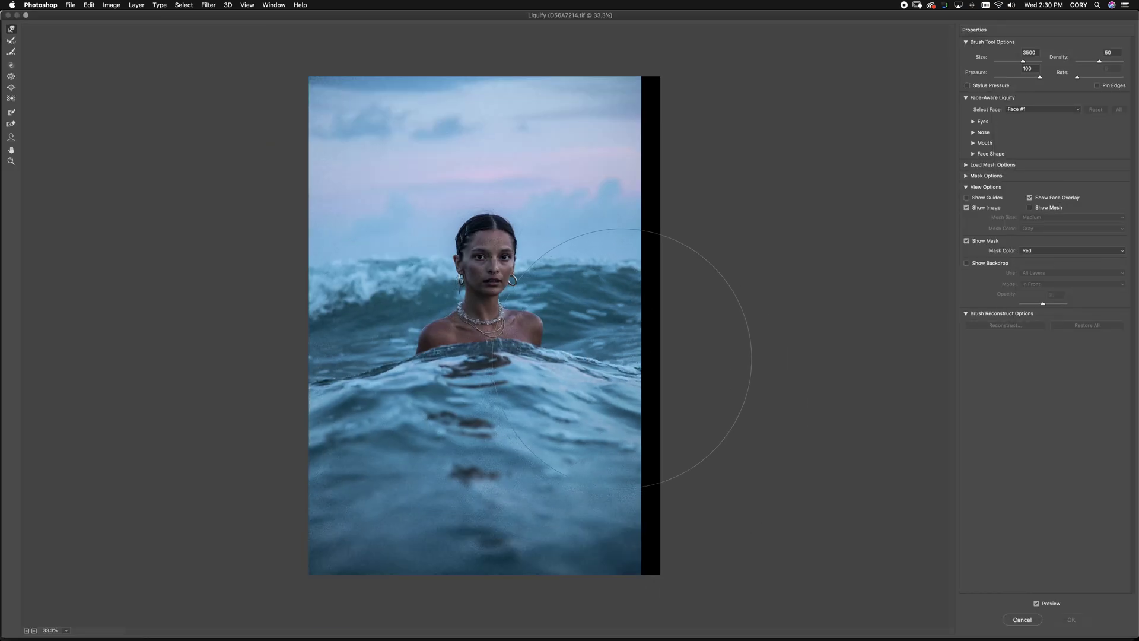
left_click_drag(633, 363, 647, 363)
key("bracketleft")
key("bracketleft")
key("bracketleft")
key("bracketleft")
key("bracketleft")
key("bracketleft")
key("bracketleft")
key("bracketleft")
key("bracketleft")
key("bracketleft")
key("bracketleft")
key("bracketleft")
key("bracketleft")
key("bracketleft")
key("bracketleft")
key("bracketleft")
key("bracketleft")
key("bracketleft")
key("bracketleft")
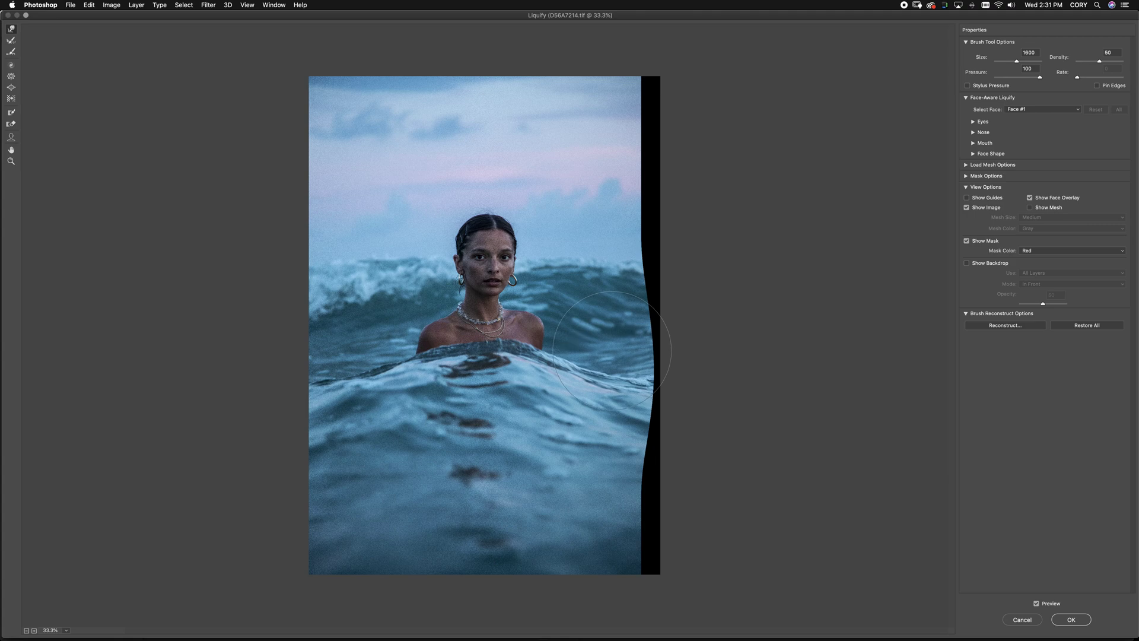
key("Return")
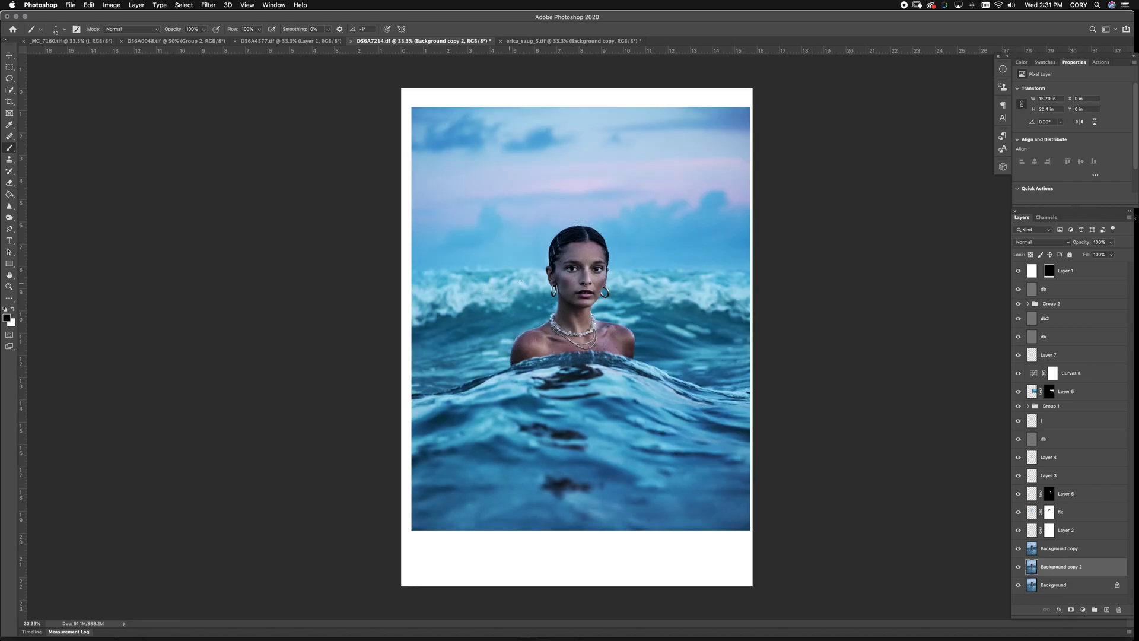
Switch to the desert-wall portrait and duplicate its Background layer
left_click(570, 40)
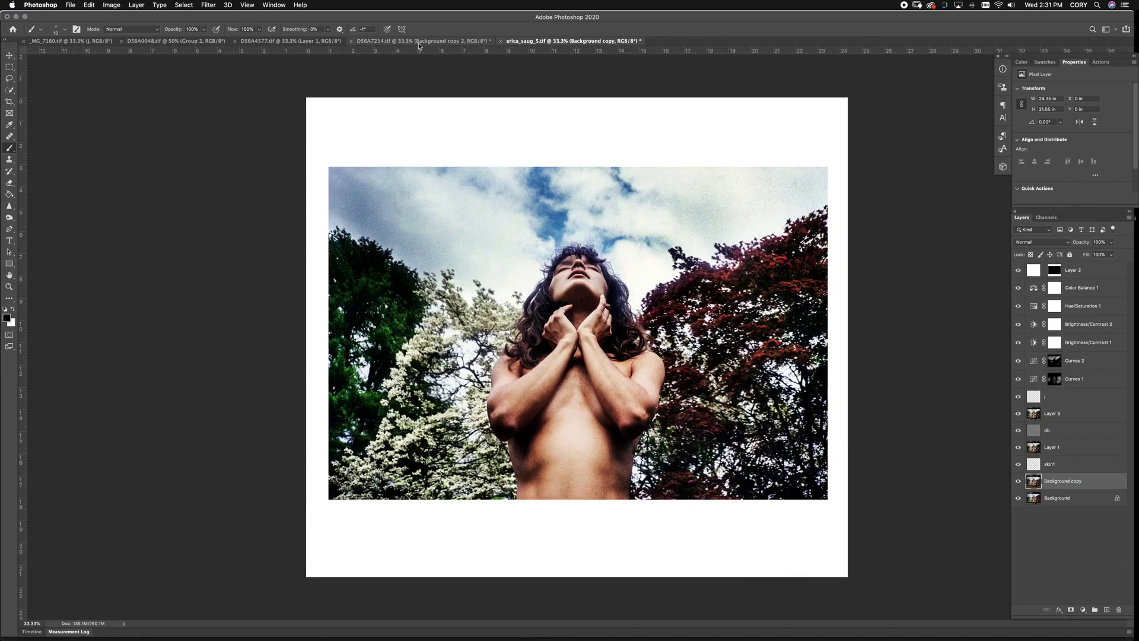
left_click(448, 41)
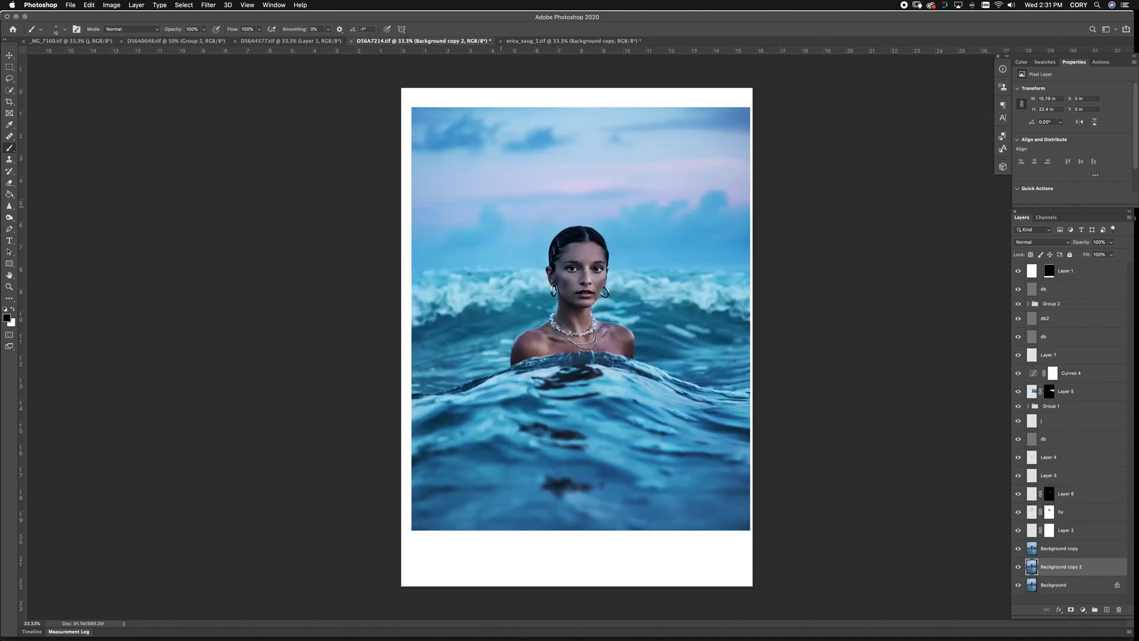
left_click(285, 41)
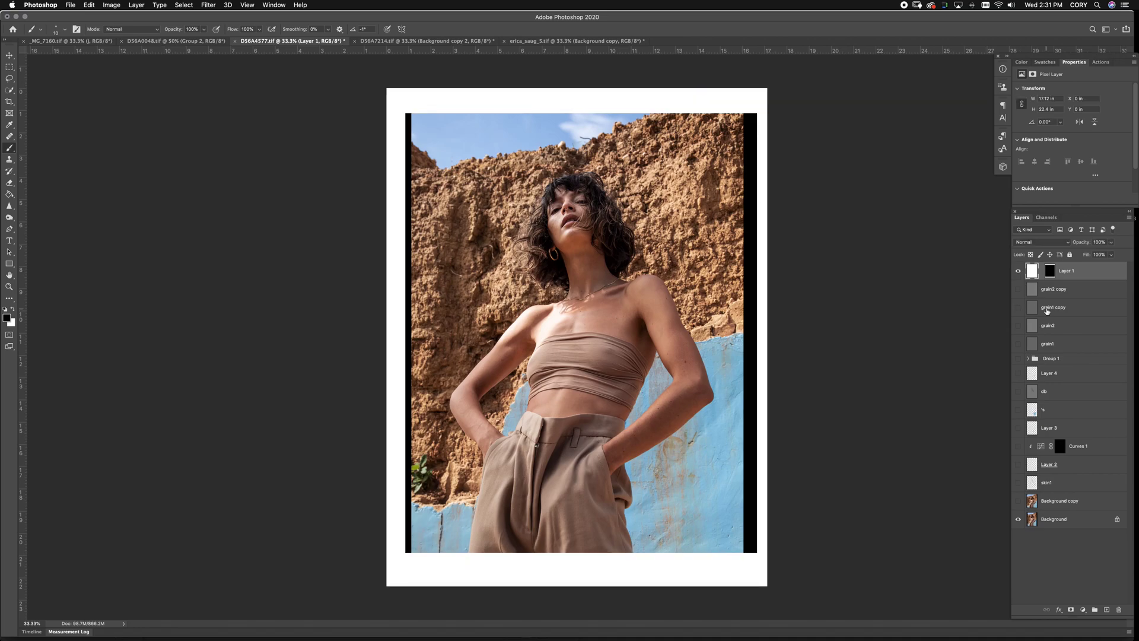
left_click(1051, 519)
key("ctrl+j")
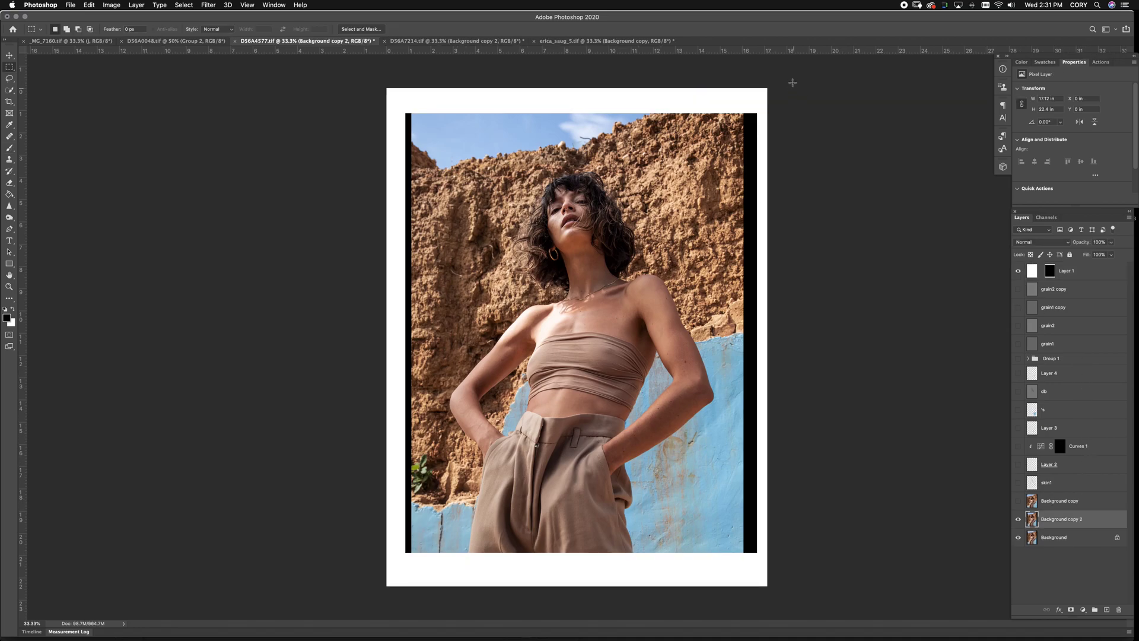
Select the photo's right-side strip and stretch it wider over the black border
key("m")
left_click_drag(785, 76, 717, 614)
key("ctrl+t")
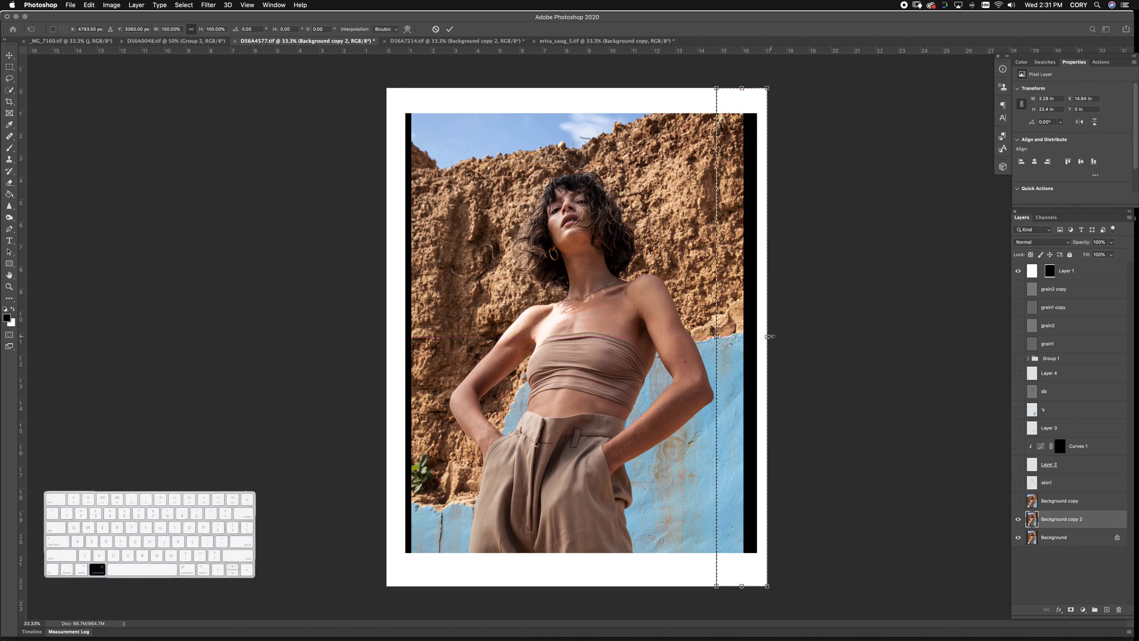
left_click_drag(768, 337, 799, 337)
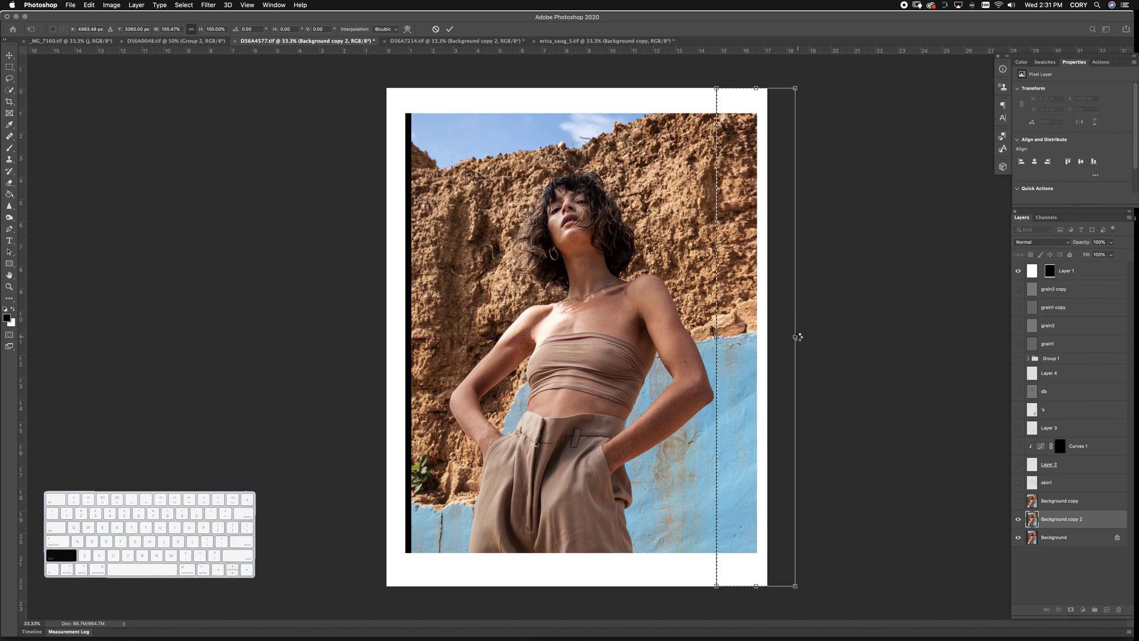
key("Return")
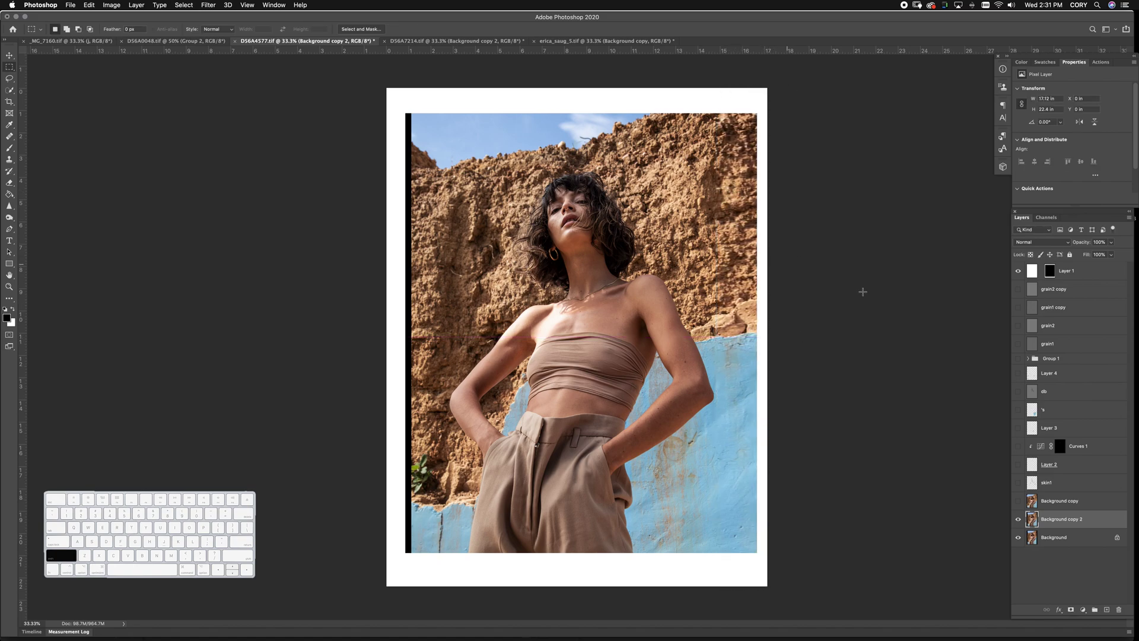
key("super+shift+x")
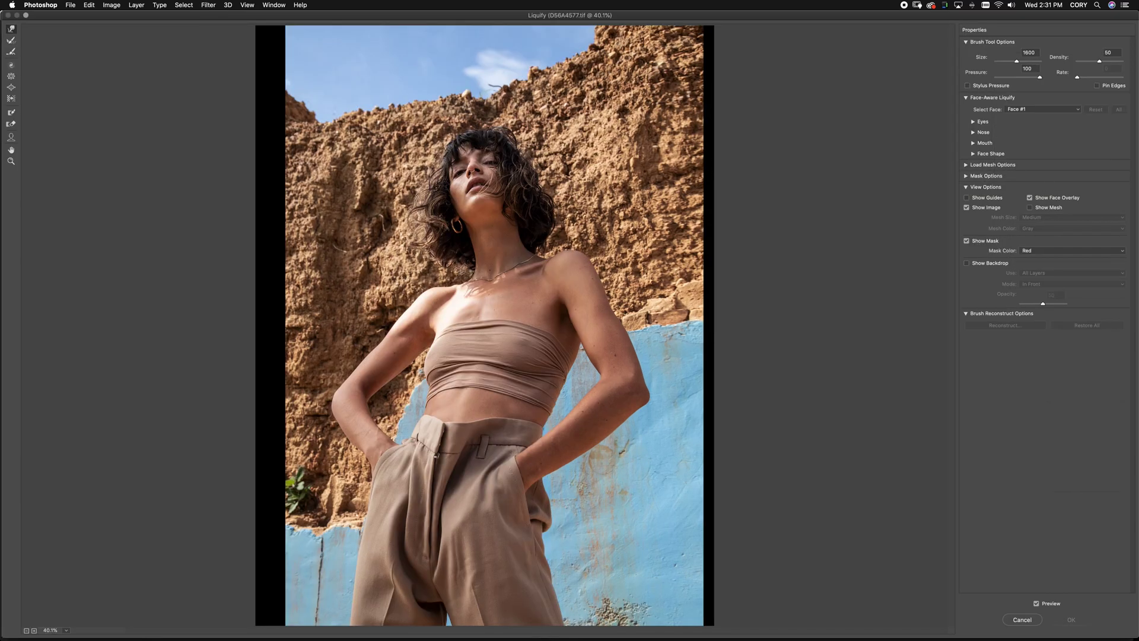
Forward Warp the right-edge rocks and blue wall outward with an 1800, then 1500 brush
key("bracketright")
left_click_drag(629, 110, 638, 109)
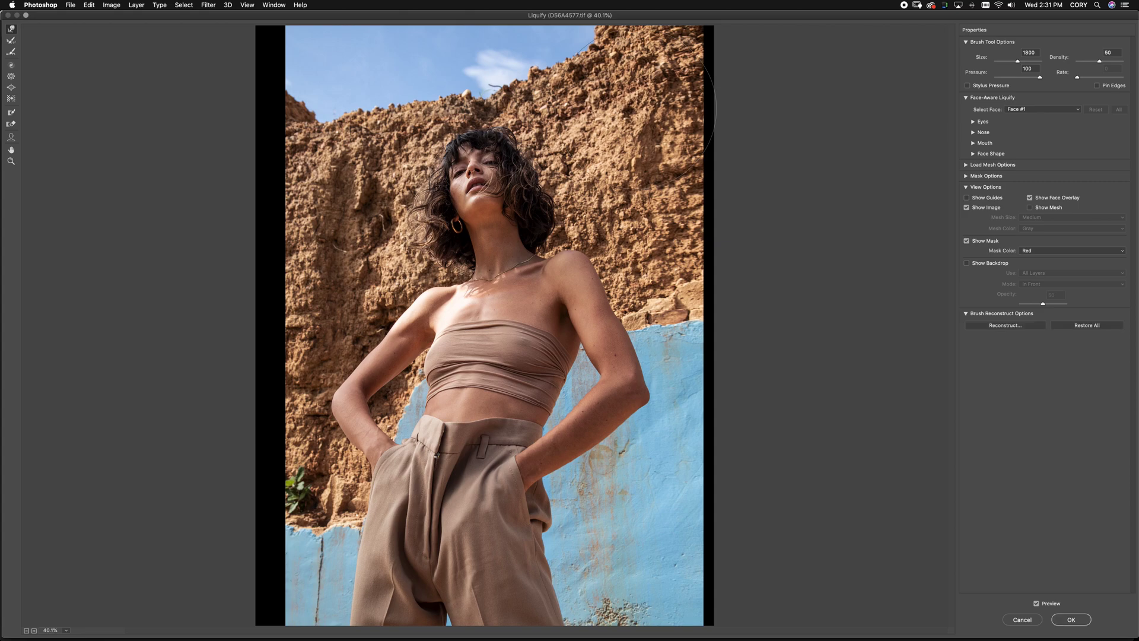
left_click_drag(653, 219, 660, 211)
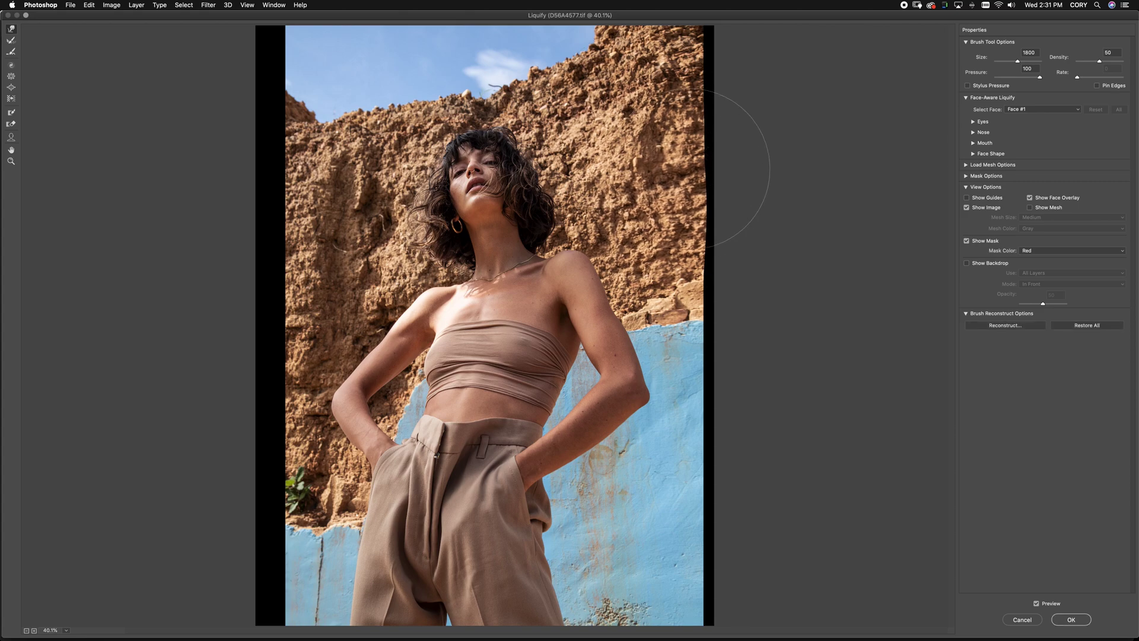
left_click_drag(660, 505, 670, 508)
key("bracketleft")
key("bracketleft")
key("bracketleft")
left_click_drag(682, 302, 689, 301)
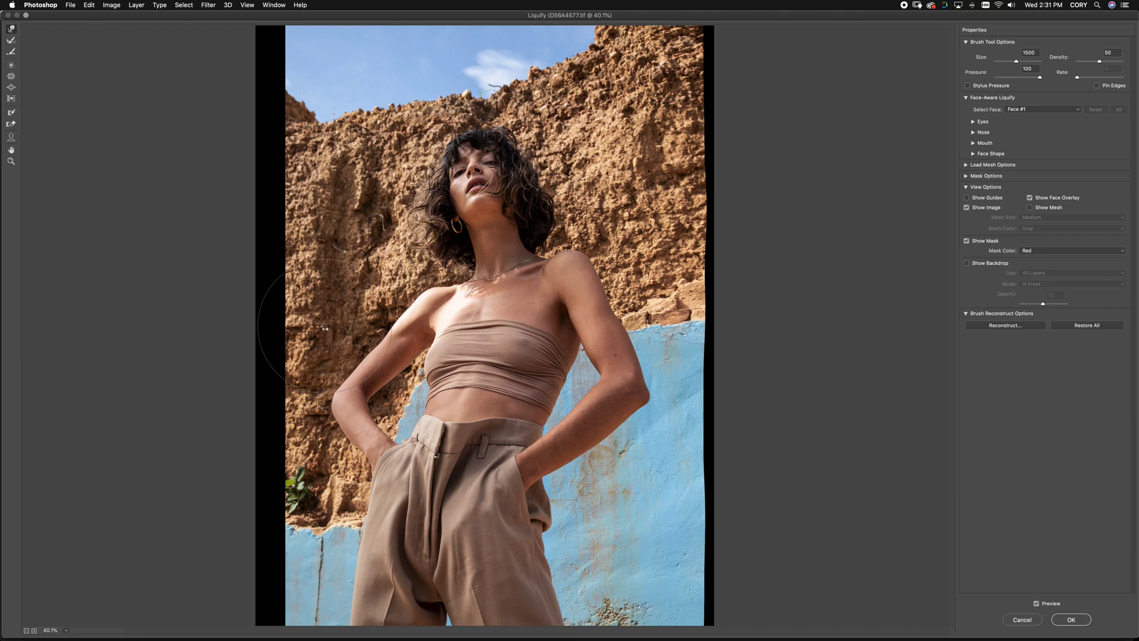
key("Return")
Compare Background copy 2, show Layer 1, then switch to D56A0048.tif and expand bg
left_click(1019, 518)
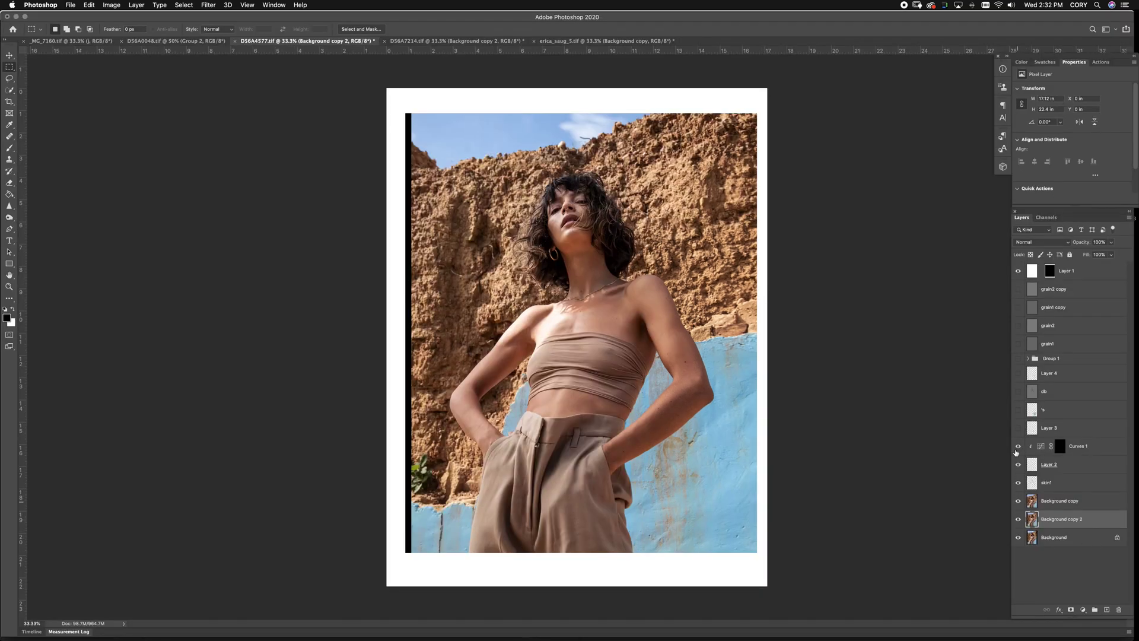
left_click(1019, 271)
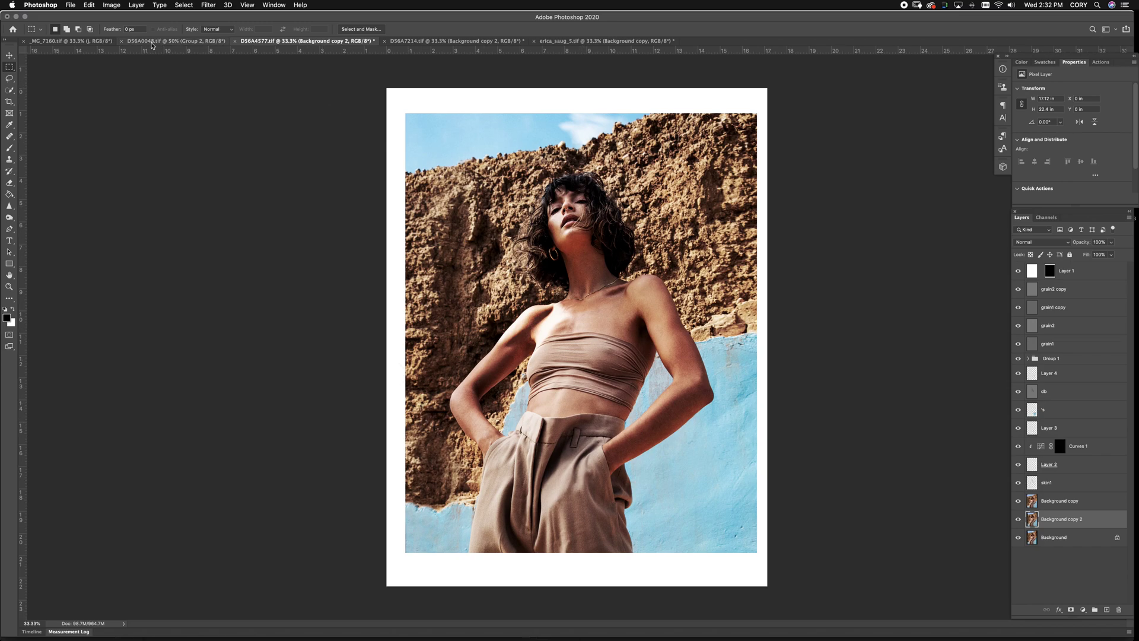
left_click(216, 41)
left_click(1027, 341)
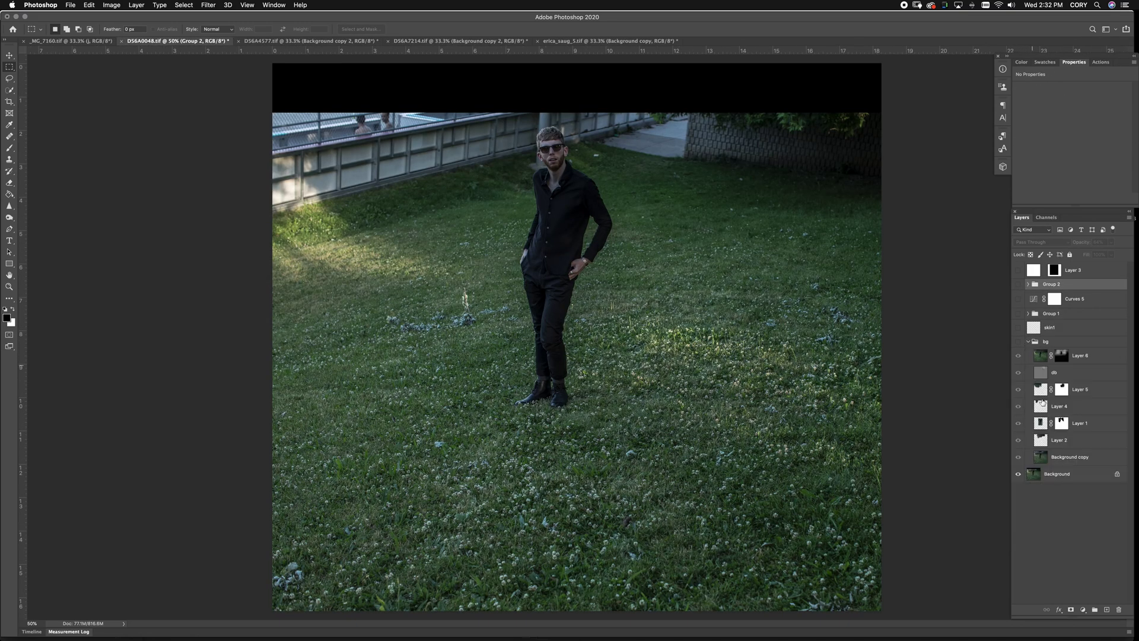
Hide Layer 6 and Layer 2, then toggle Background copy to compare the warped wall
left_click(1019, 355)
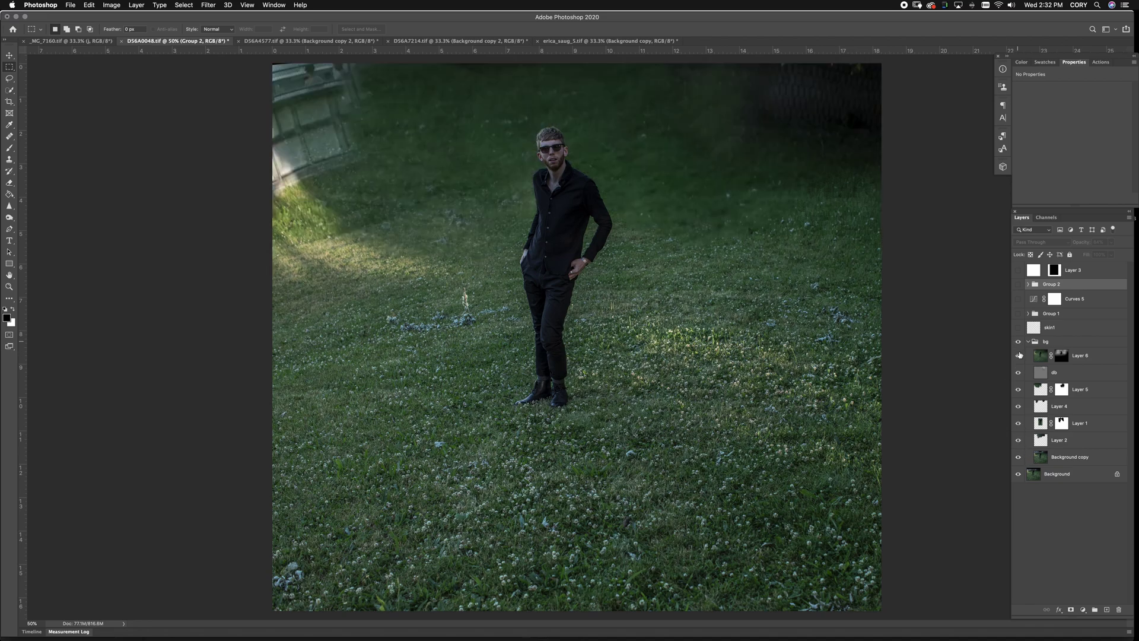
left_click(1019, 440)
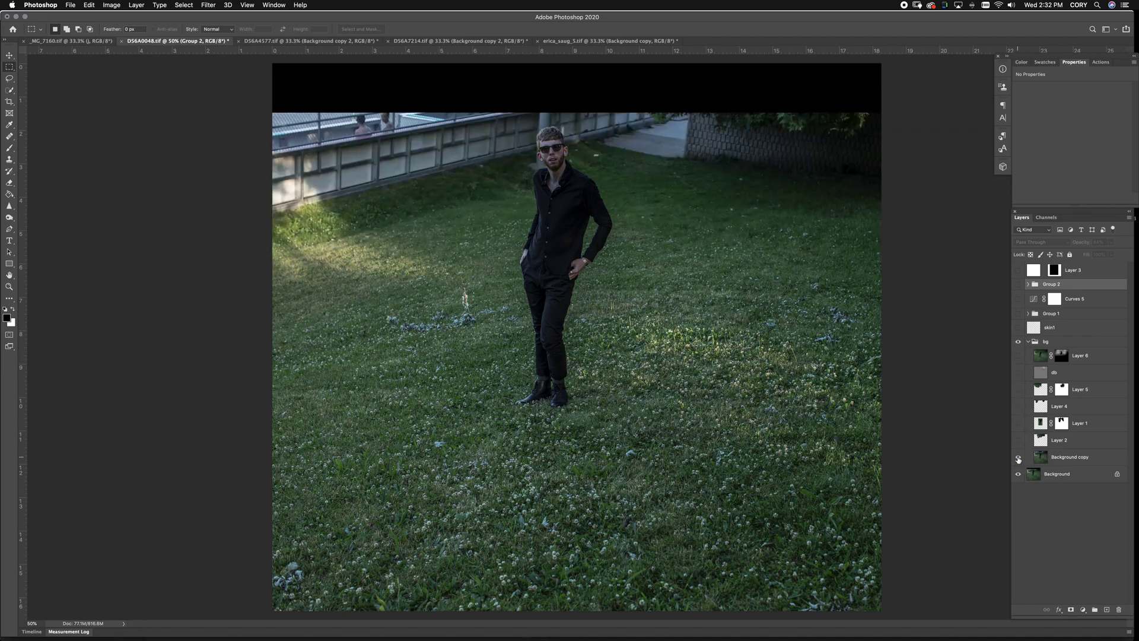
left_click(1018, 457)
left_click(1018, 459)
left_click(1019, 459)
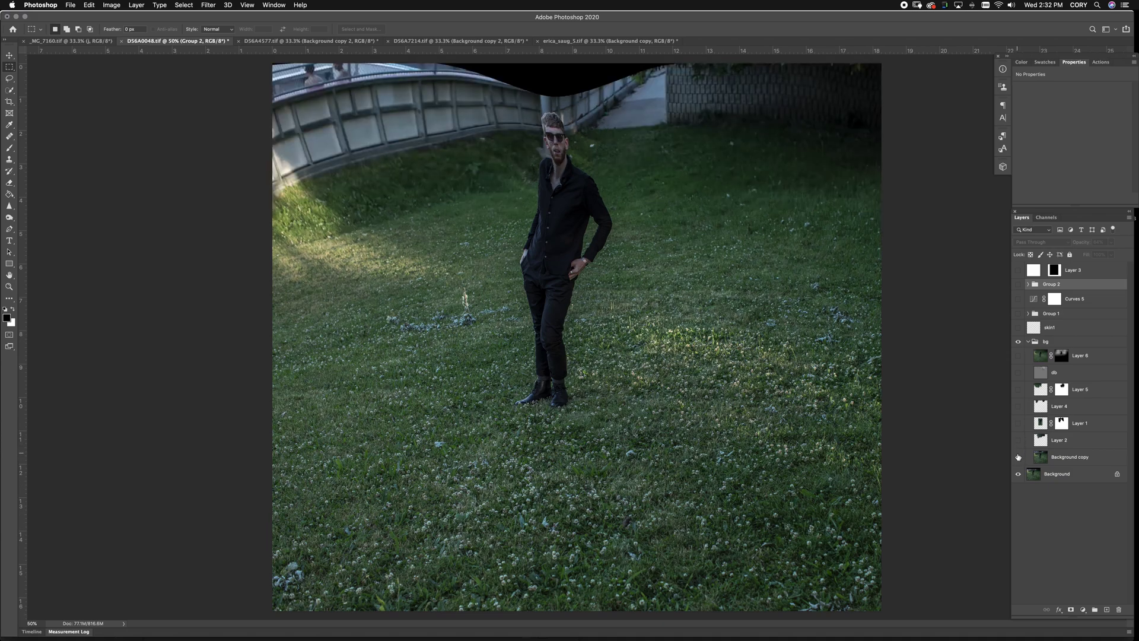
left_click(1018, 458)
left_click(1018, 457)
Re-show Layers 2, 1, 4, 3, 5 and db, comparing Layer 4 and Layer 5
left_click(1019, 440)
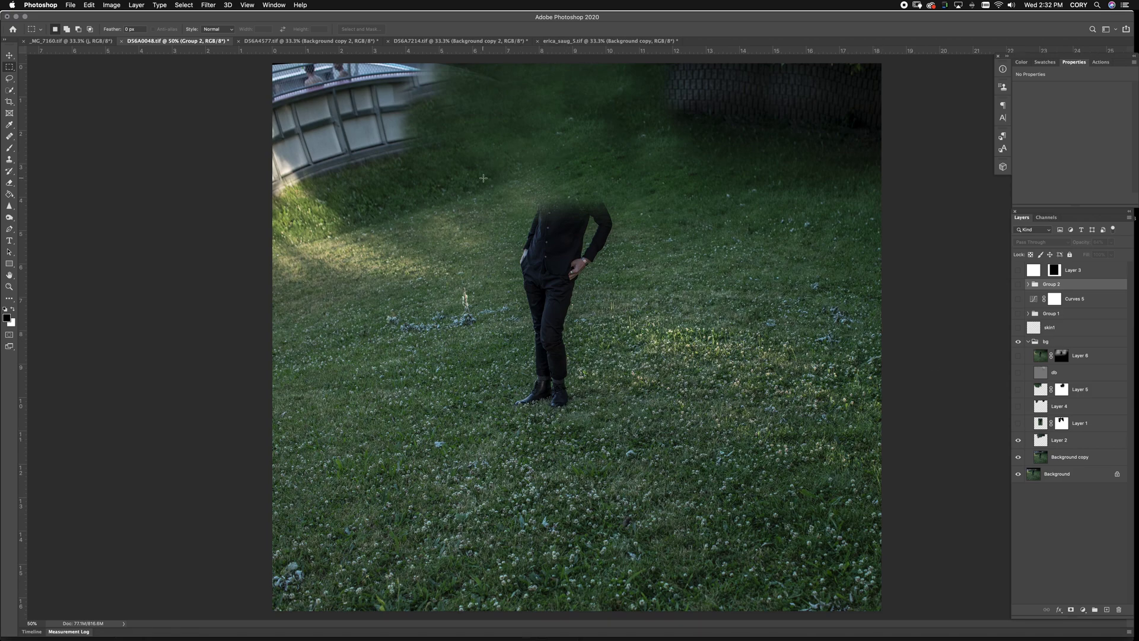
left_click(1019, 423)
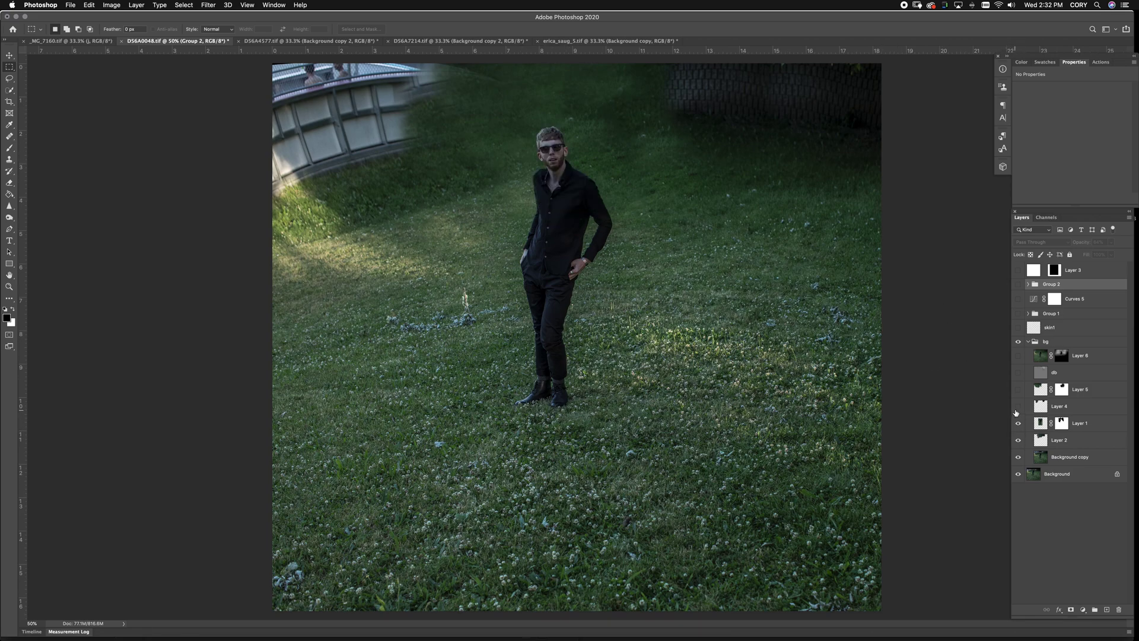
left_click(1018, 407)
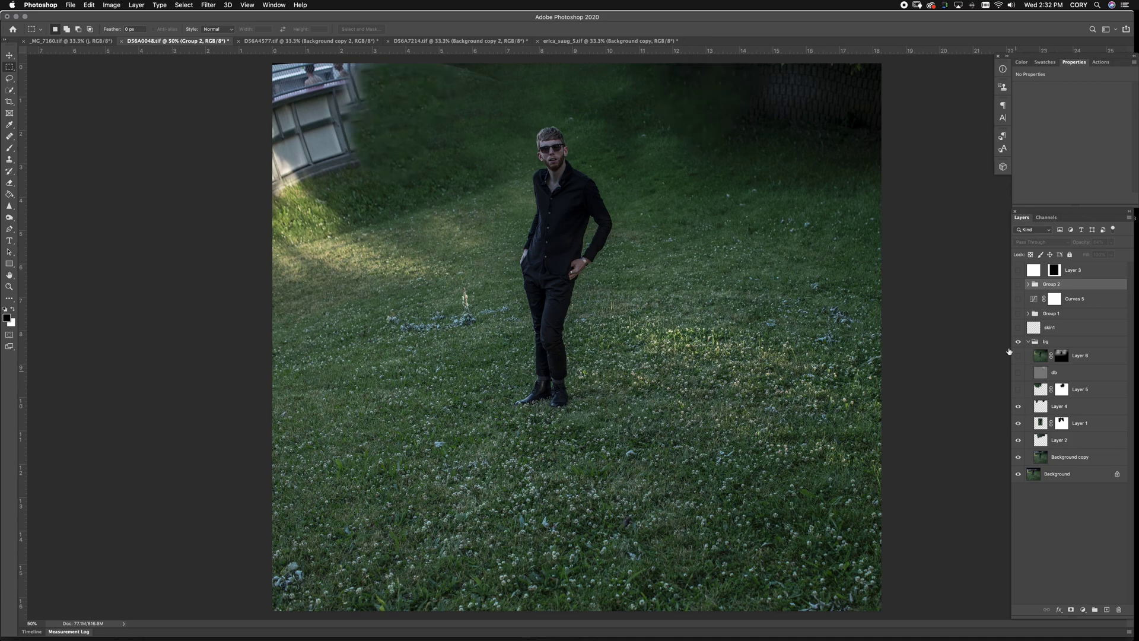
left_click(1018, 271)
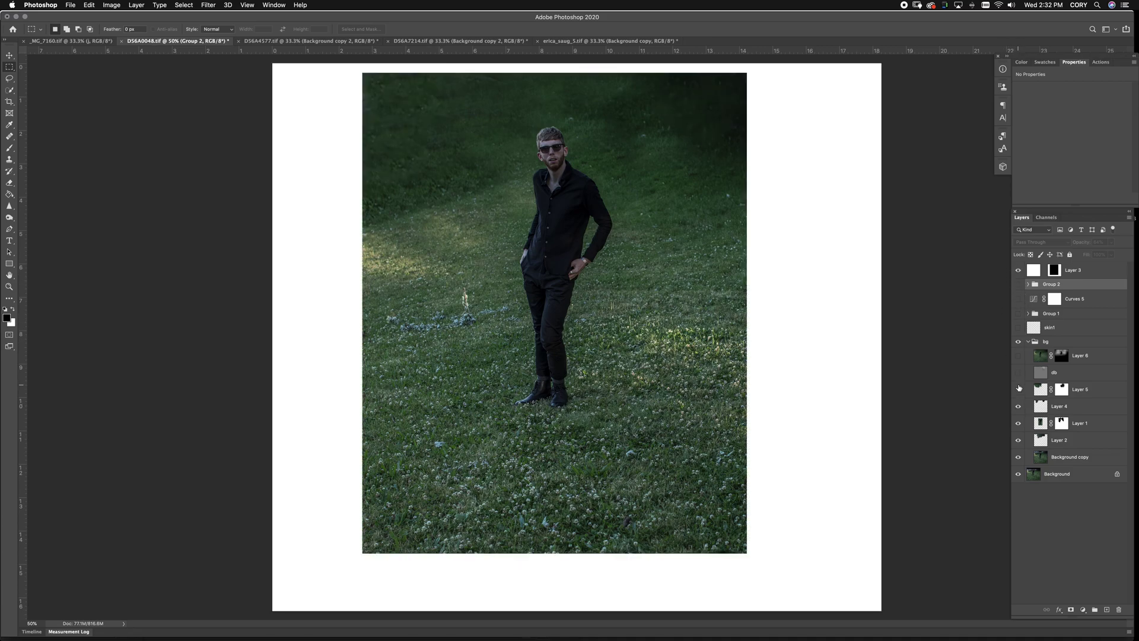
left_click(1018, 407)
left_click(1018, 407)
left_click(1018, 390)
left_click(1018, 390)
left_click(1018, 390)
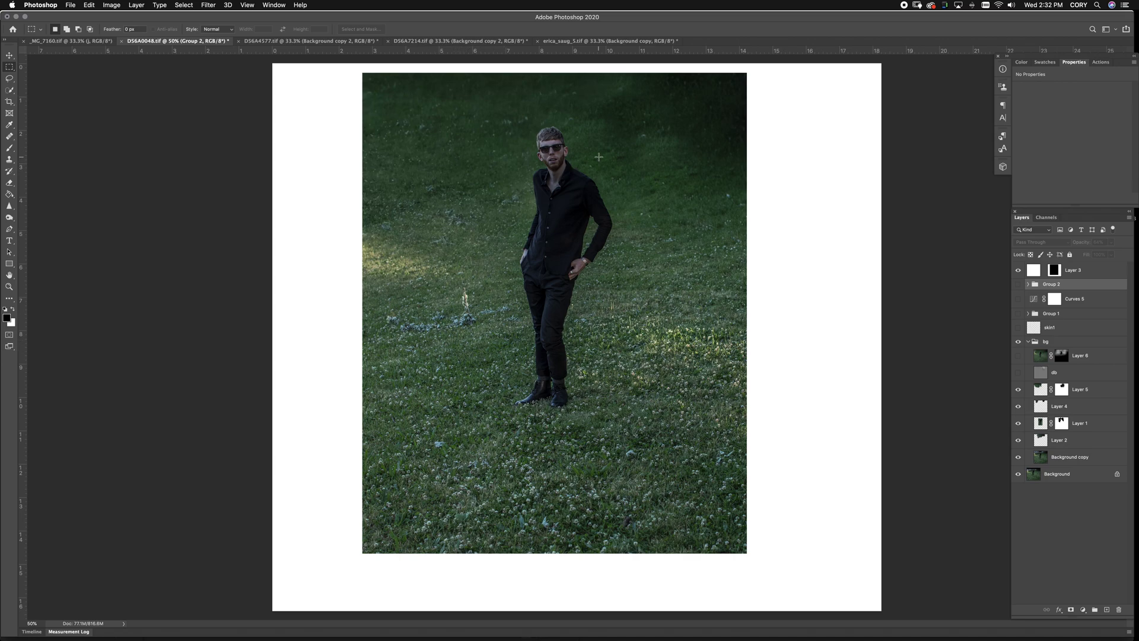
left_click(1019, 372)
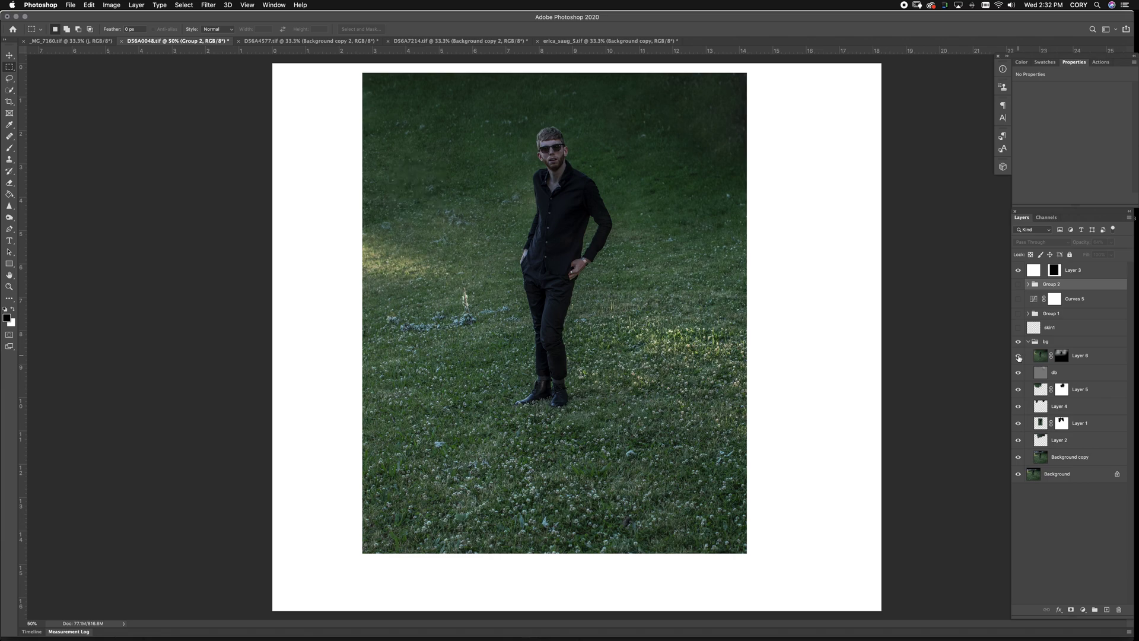
Turn on skin1, Group 1, Curves 5 and Group 2, then compare against the Background alone
left_click_drag(1019, 327, 1018, 286)
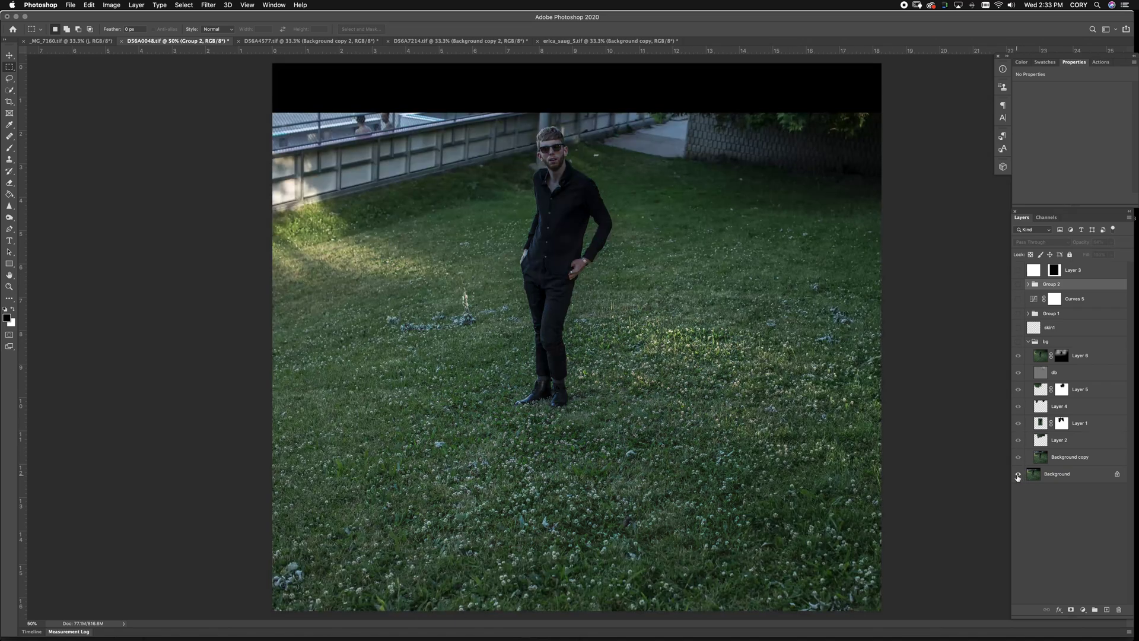
left_click(1018, 474, "alt")
left_click(1018, 475, "alt")
left_click(1018, 475, "alt")
left_click(1018, 474, "alt")
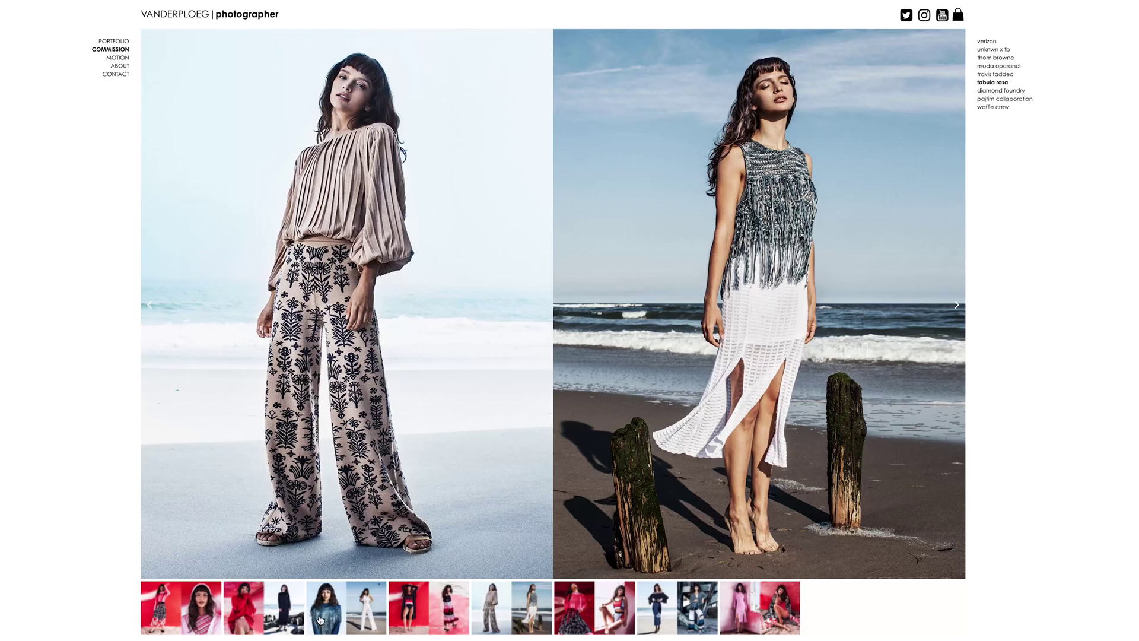
Browse the pajtim collaboration and diamond foundry commission projects and their photos
left_click(320, 620)
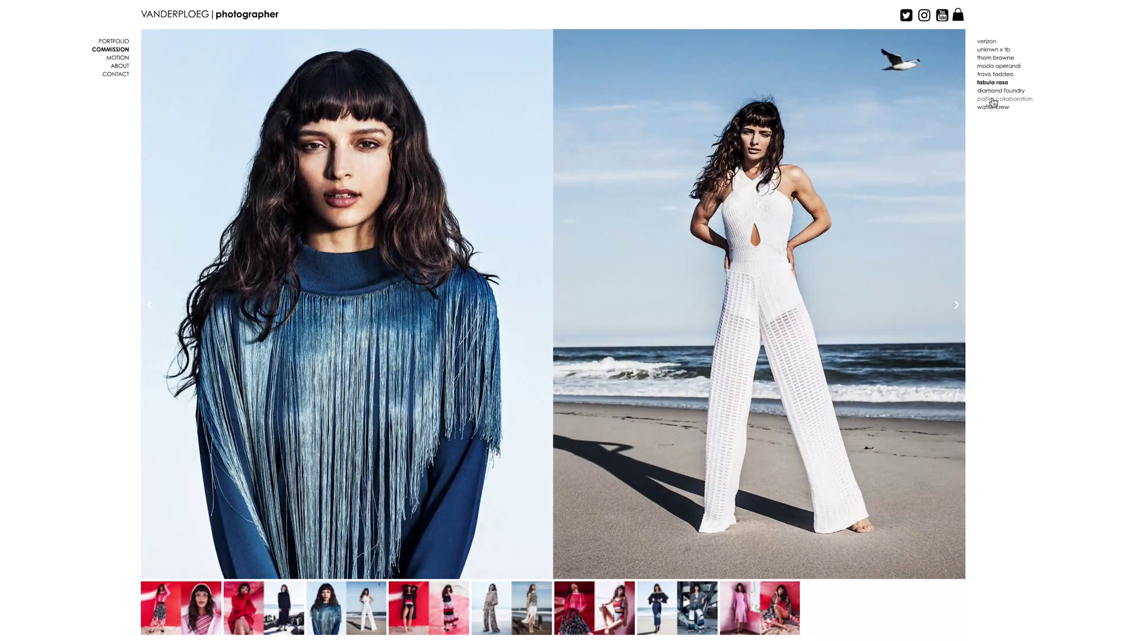
left_click(994, 99)
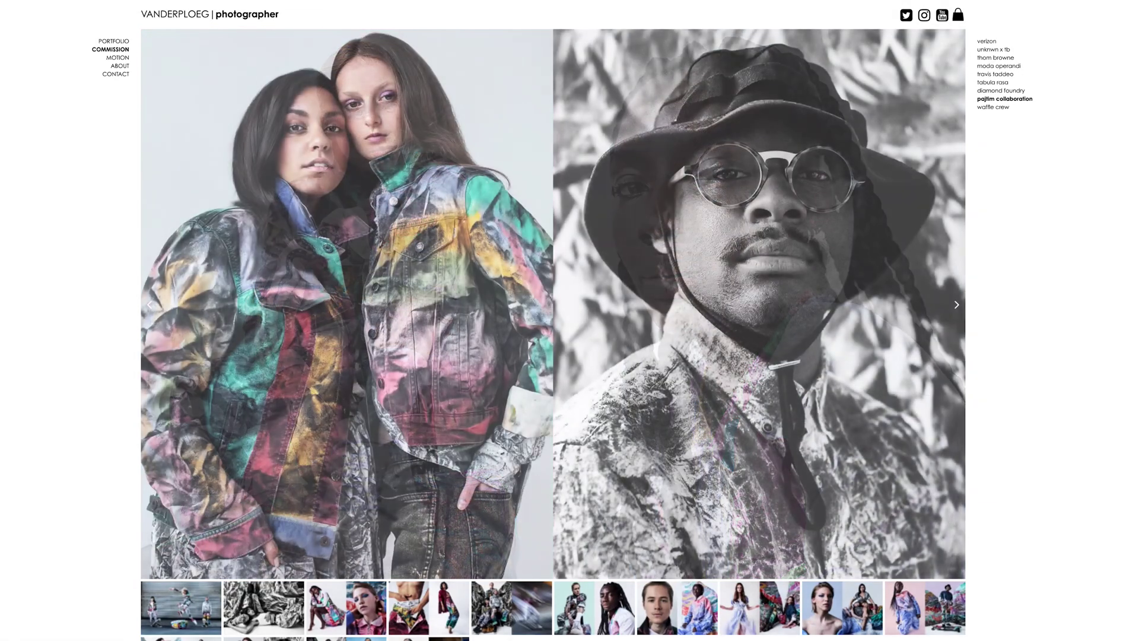
left_click(1000, 91)
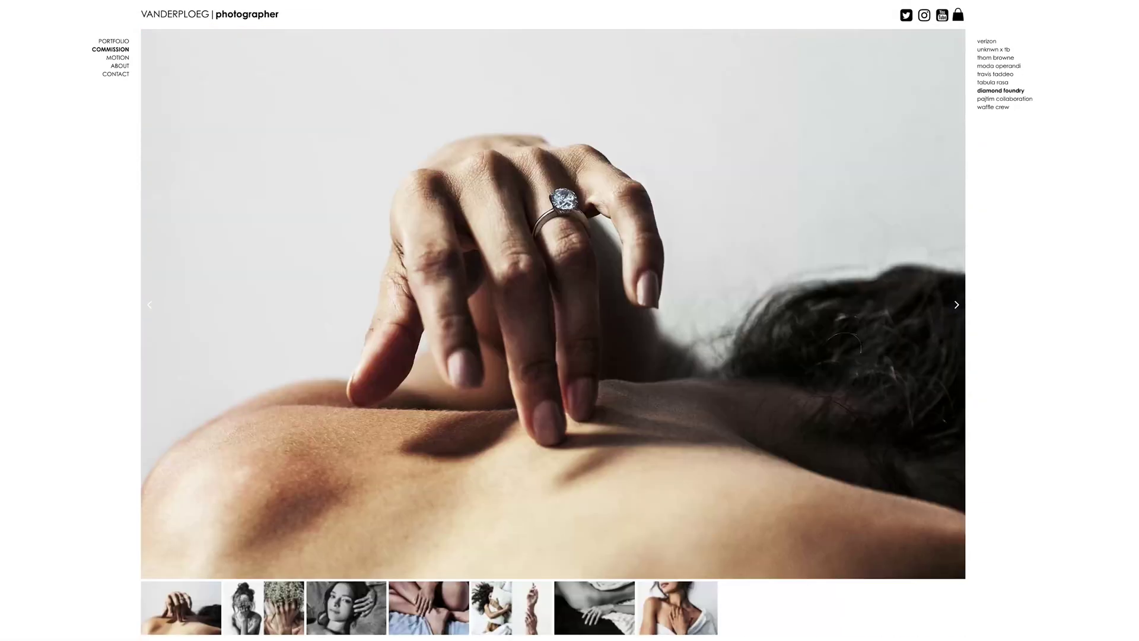
left_click(448, 625)
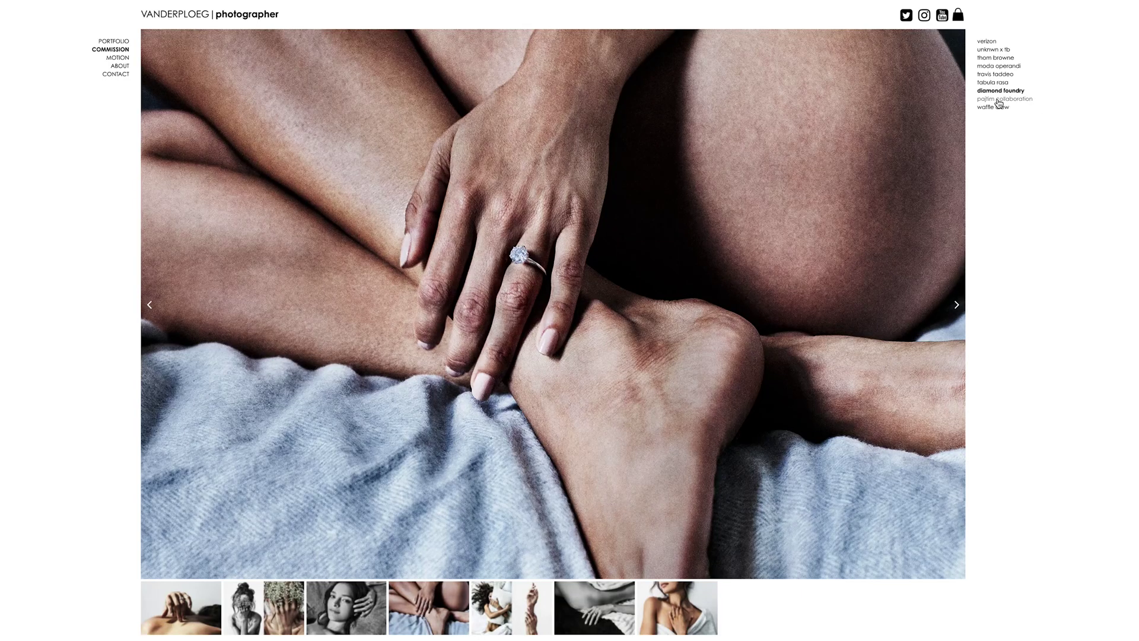
left_click(995, 74)
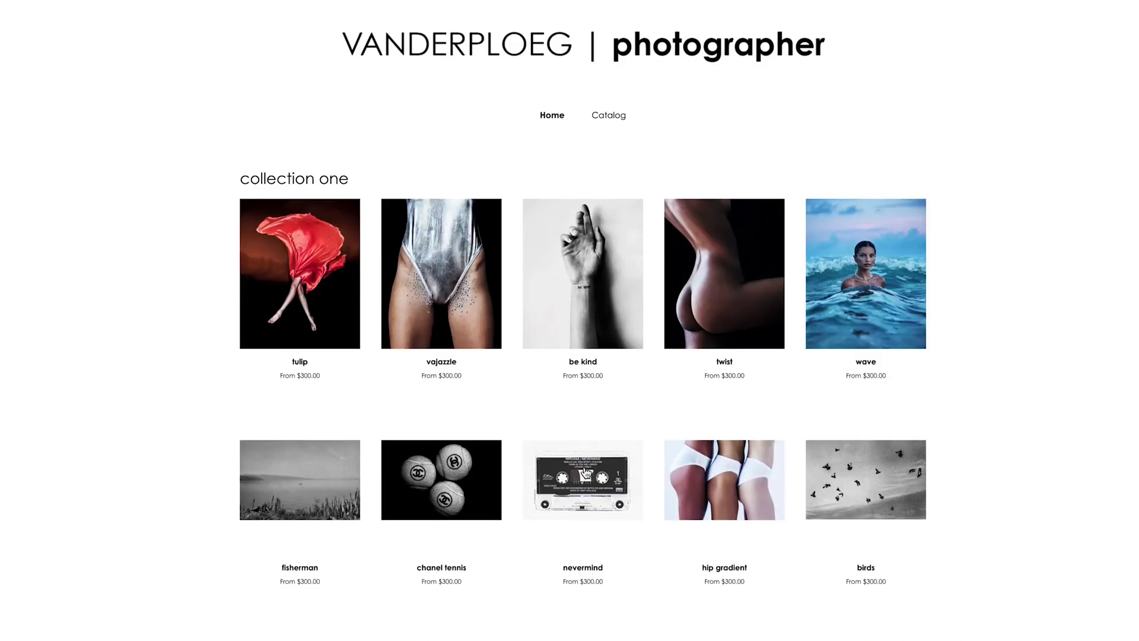
left_click(586, 473)
left_click(444, 488)
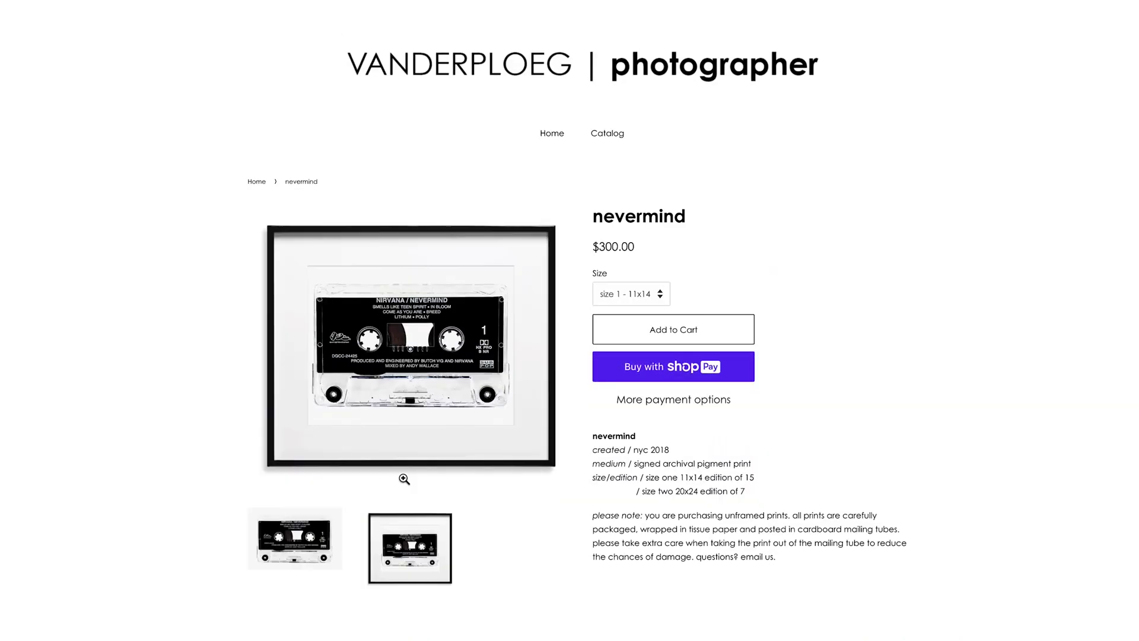